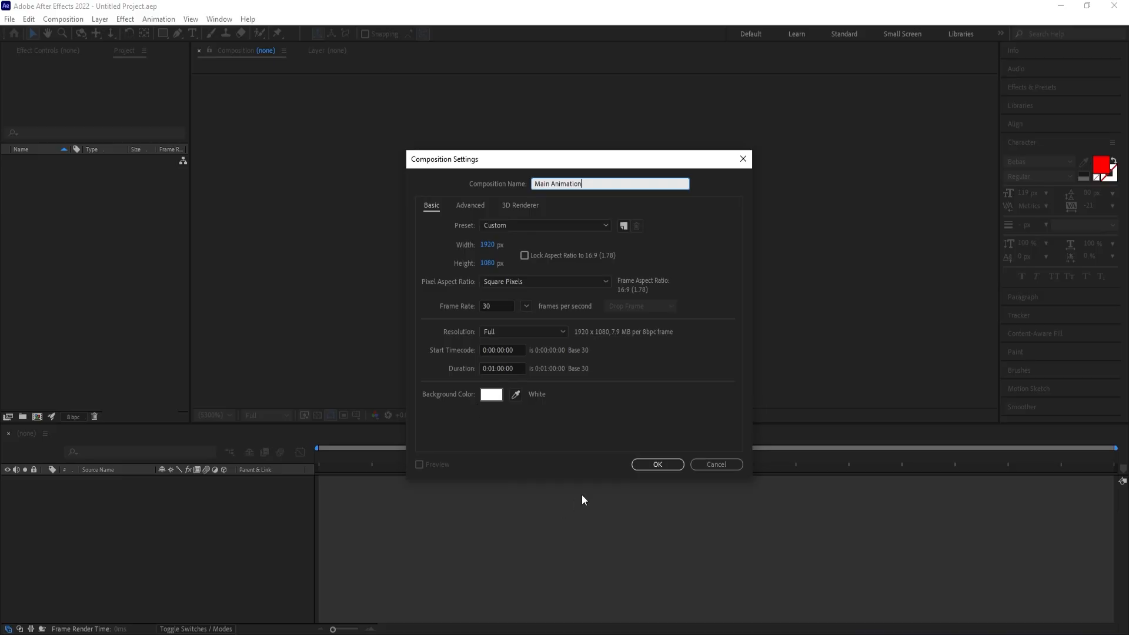
# Create the 1920 by 1080 px Main Animation composition and show its title/action safe guides.
pyautogui.click(665, 466)
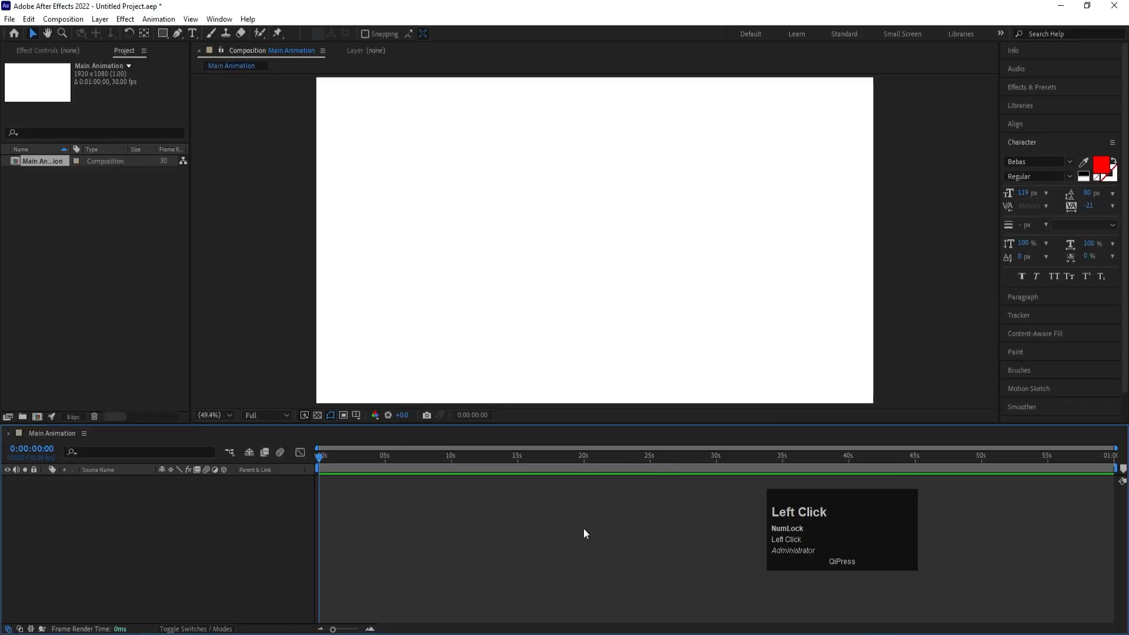
pyautogui.click(357, 415)
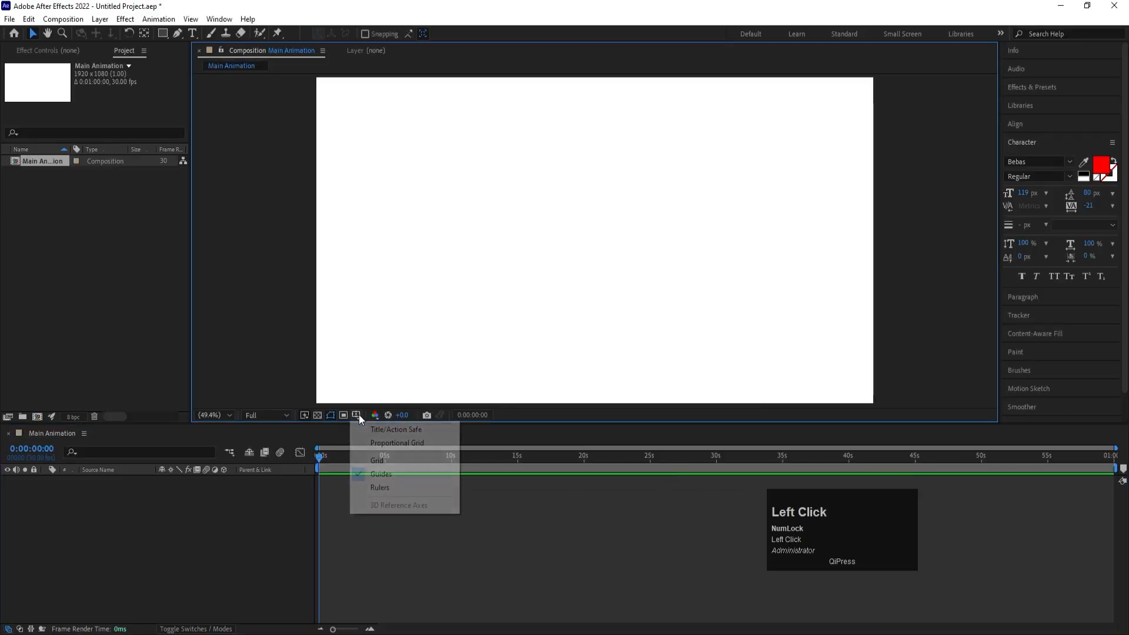
pyautogui.click(394, 431)
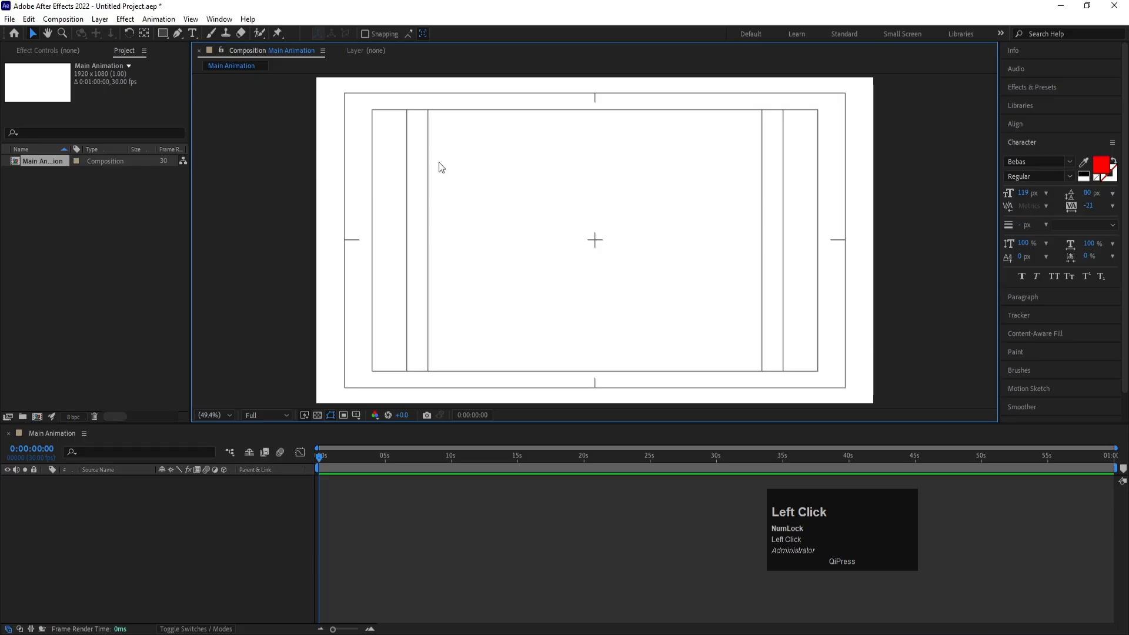
# Create a new composition named Strip, 1000 px wide and 200 px high.
pyautogui.click(144, 548)
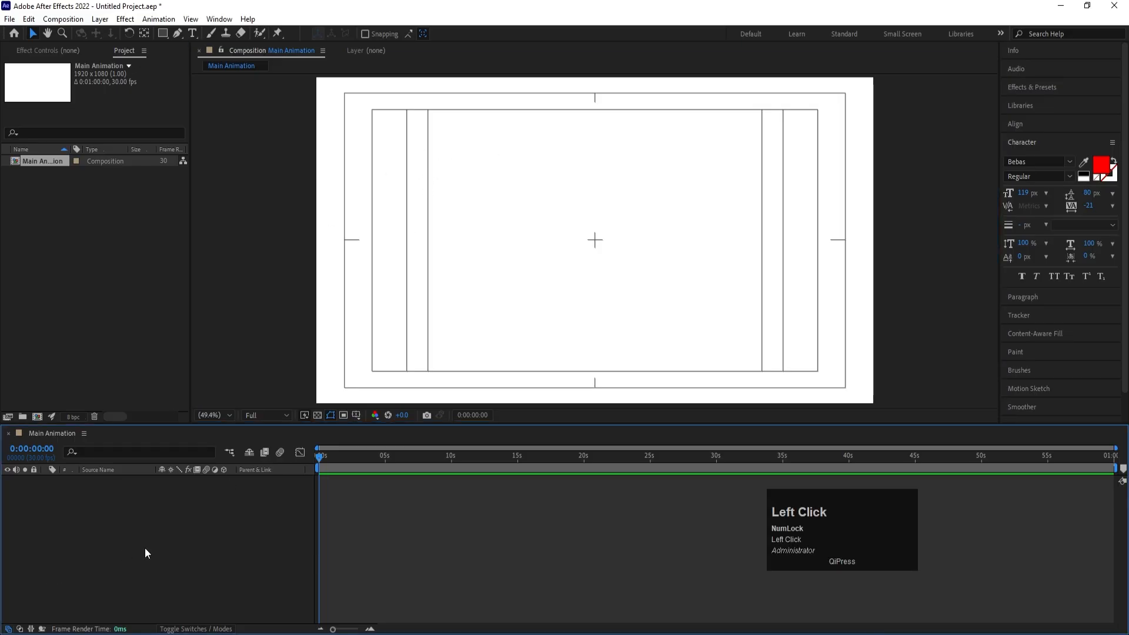
pyautogui.press('ctrl')
pyautogui.hotkey('ctrl', 'n')
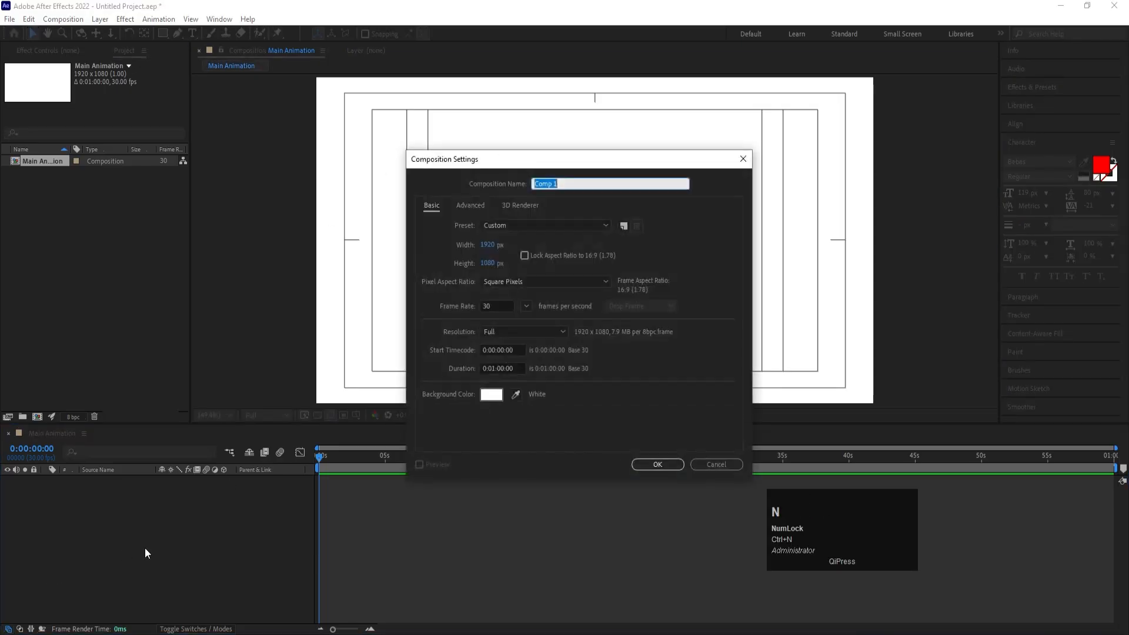
pyautogui.write('Strip')
pyautogui.click(487, 244)
pyautogui.write('10')
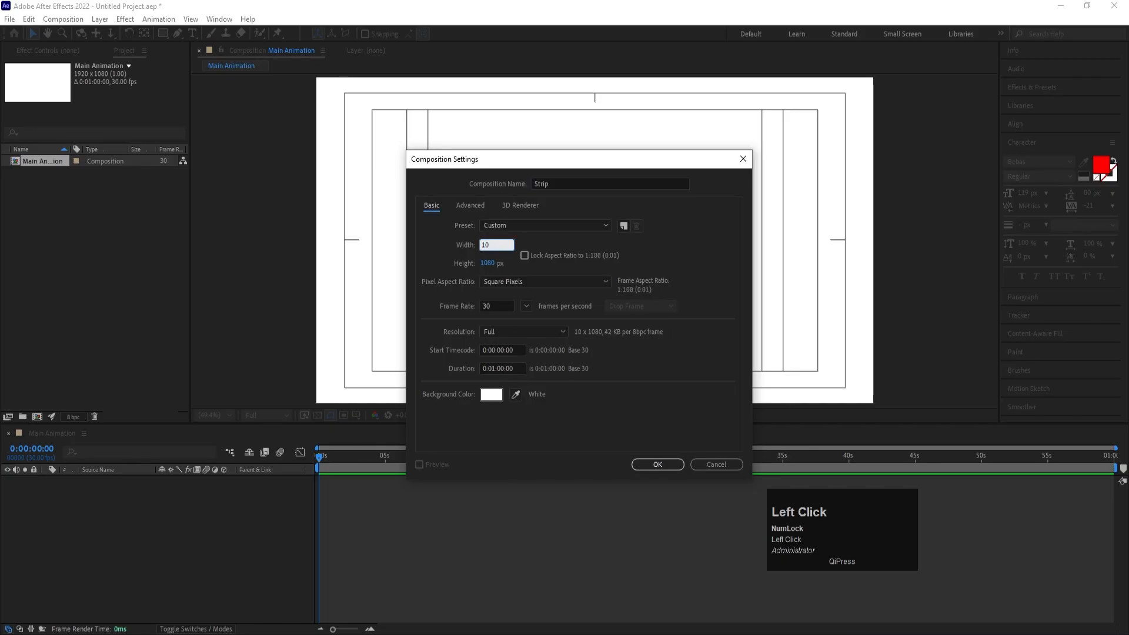
pyautogui.write('00')
pyautogui.click(492, 264)
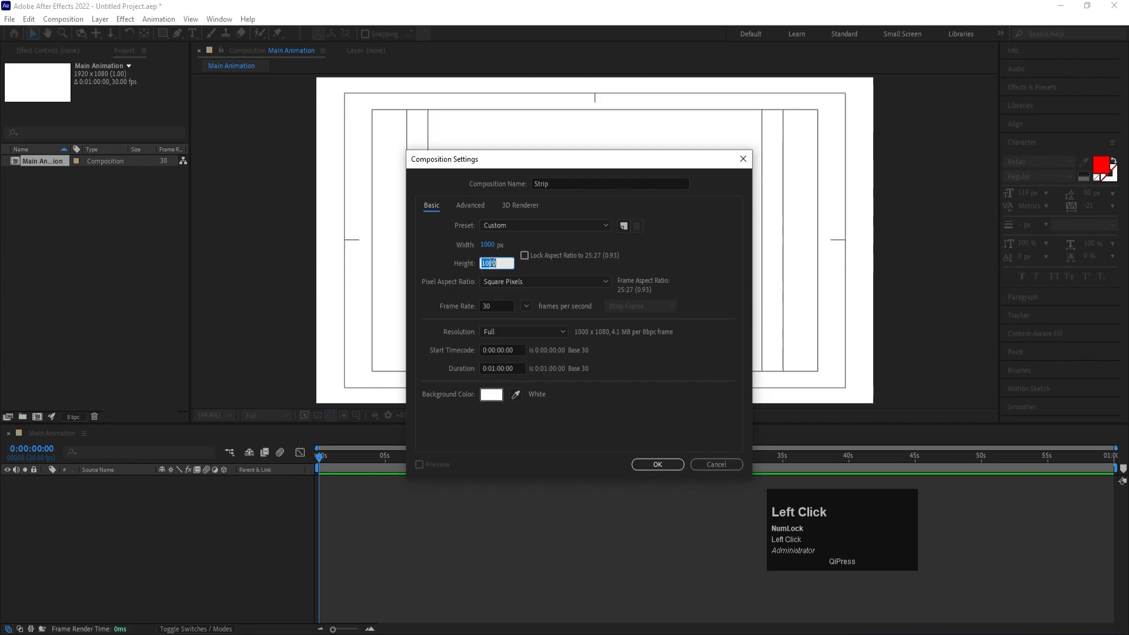
pyautogui.write('200')
pyautogui.press('Return')
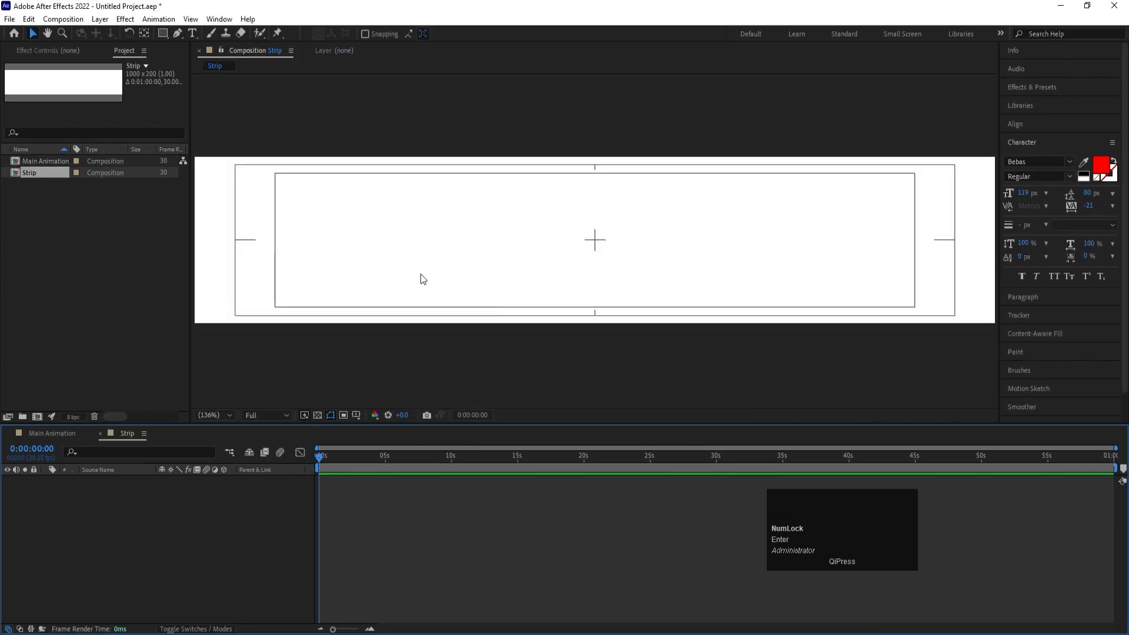
# Add a white solid that fills the Strip composition.
pyautogui.click(246, 528)
pyautogui.hotkey('ctrl', 'y')
pyautogui.press('Return')
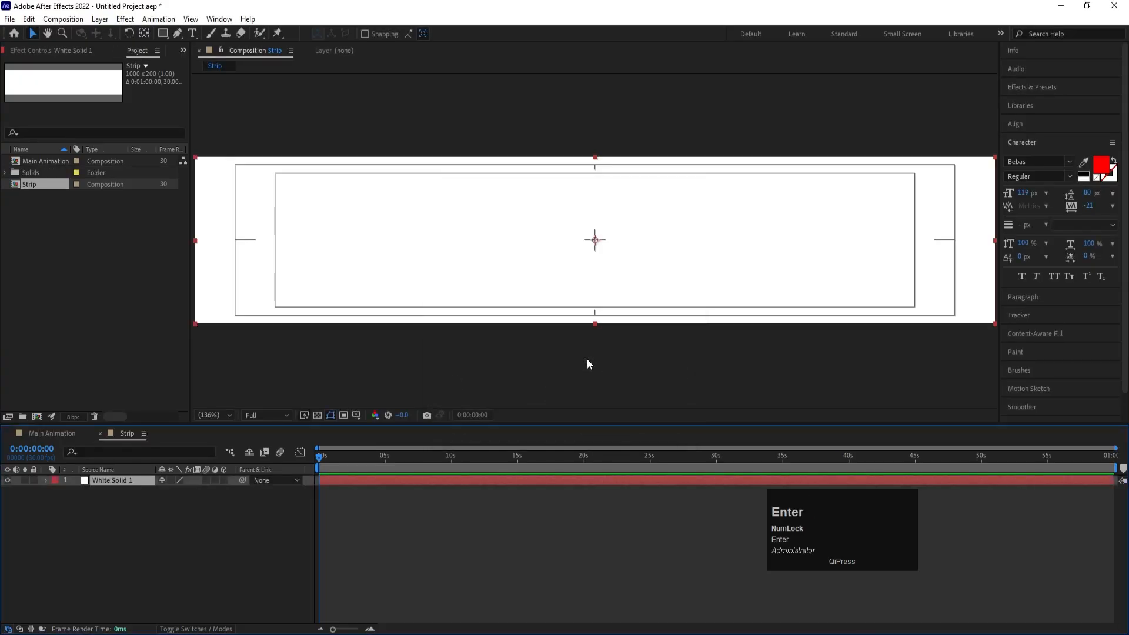
# Add a black solid the size of the Strip composition above the white one and hide it.
pyautogui.click(127, 534)
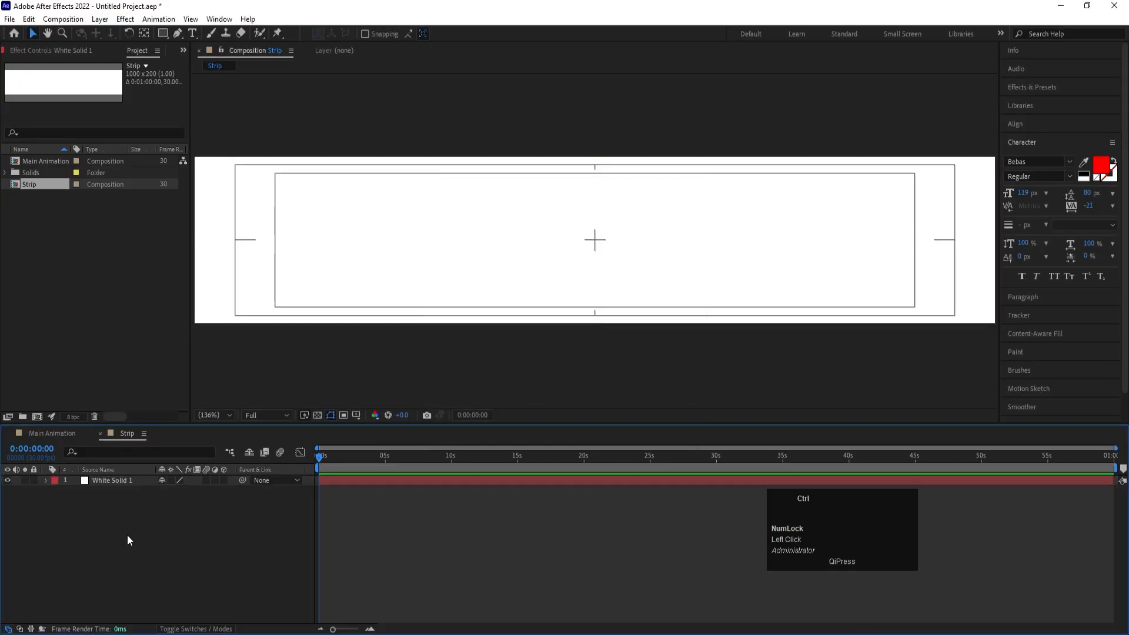
pyautogui.hotkey('ctrl', 'y')
pyautogui.click(557, 396)
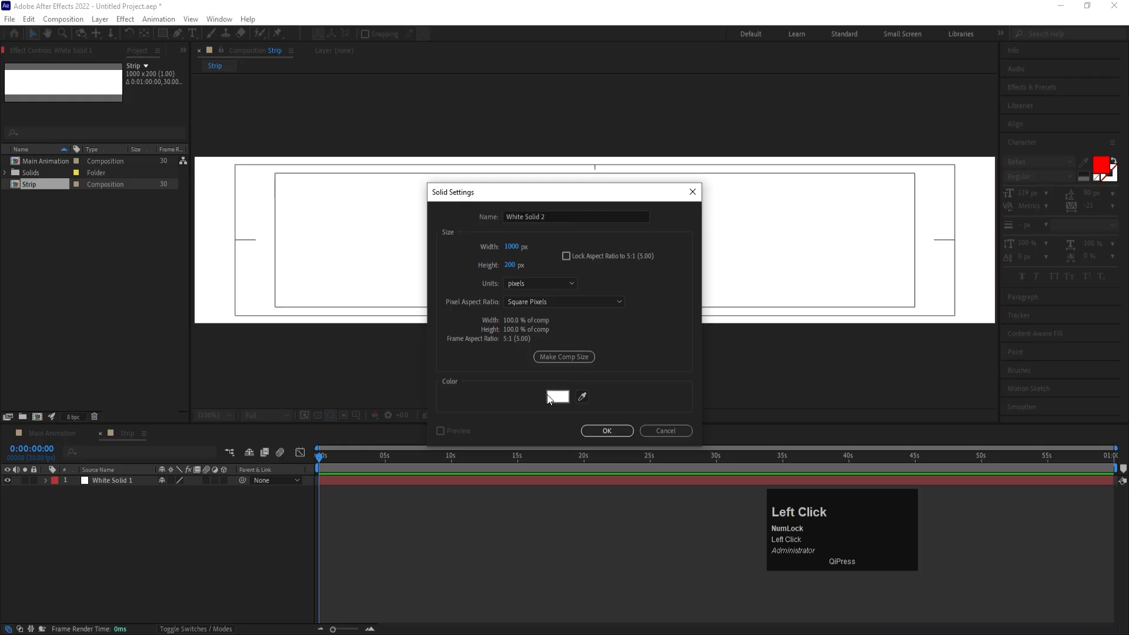
pyautogui.moveTo(883, 415); pyautogui.dragTo(746, 516)
pyautogui.press('Return')
pyautogui.press('Return')
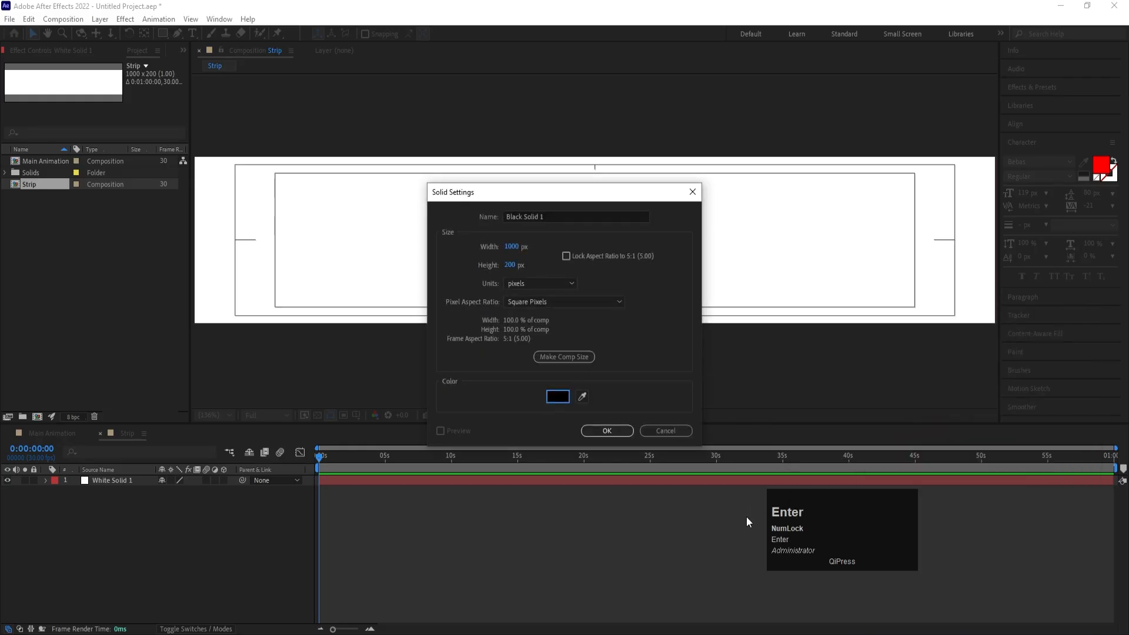
pyautogui.click(7, 479)
pyautogui.click(88, 537)
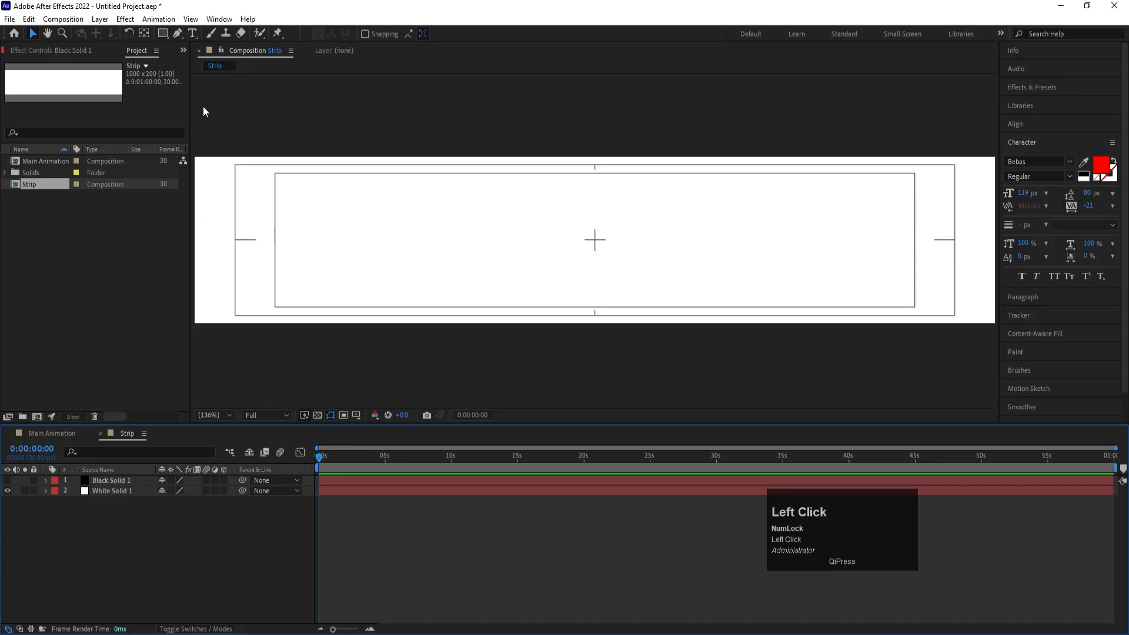
# Add a text layer reading MOTION to the Strip composition.
pyautogui.click(192, 33)
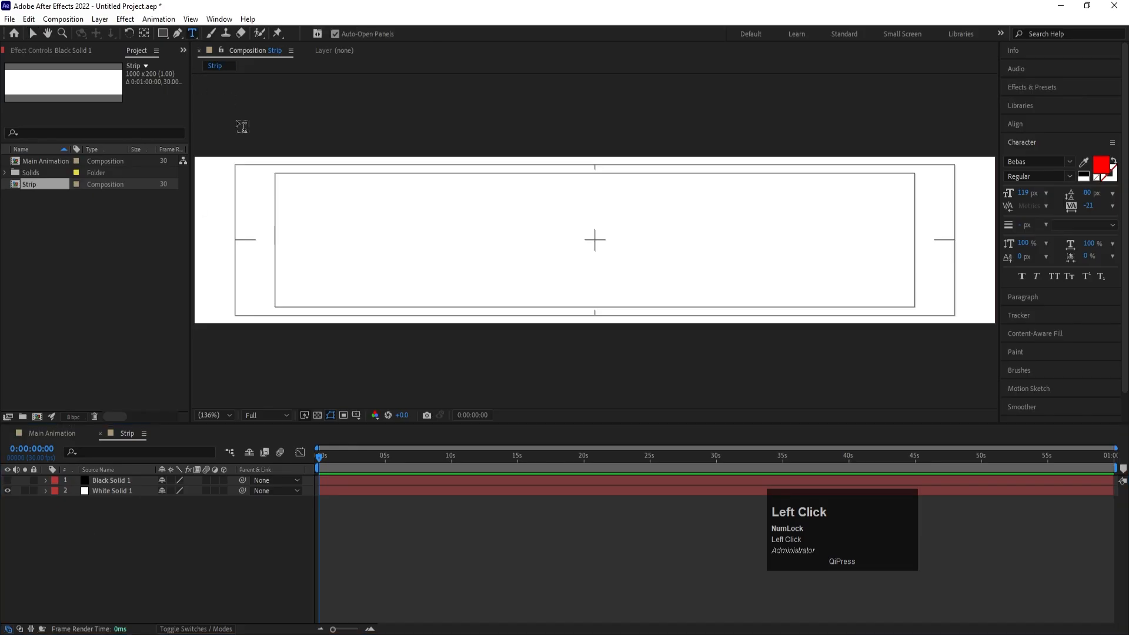
pyautogui.click(468, 276)
pyautogui.write('MOTIOM')
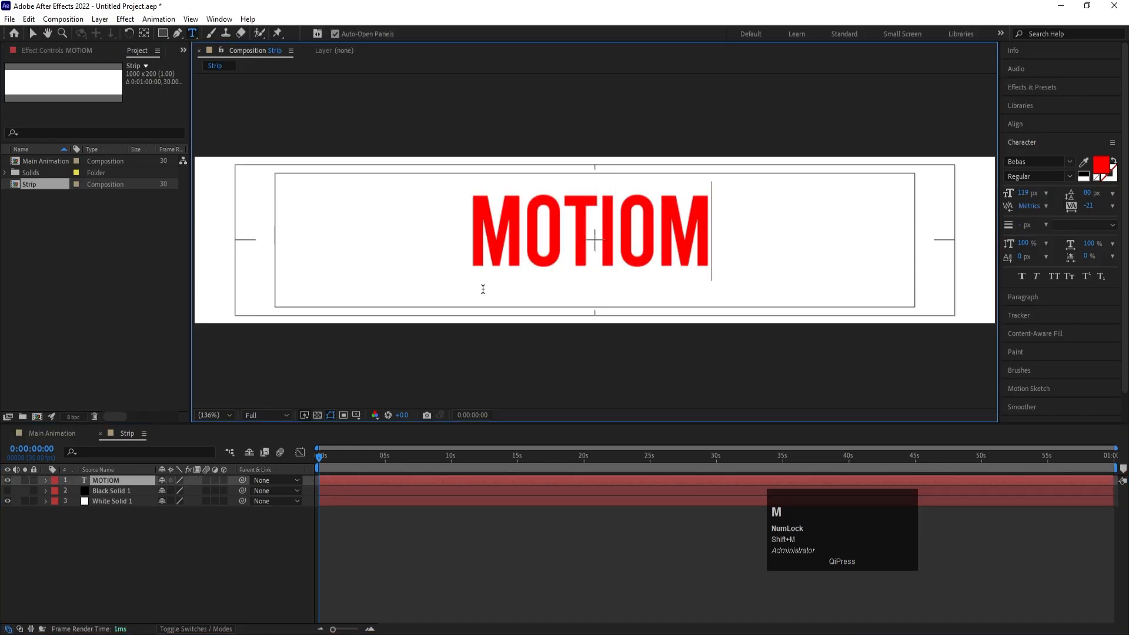
pyautogui.press('BackSpace')
pyautogui.write('n')
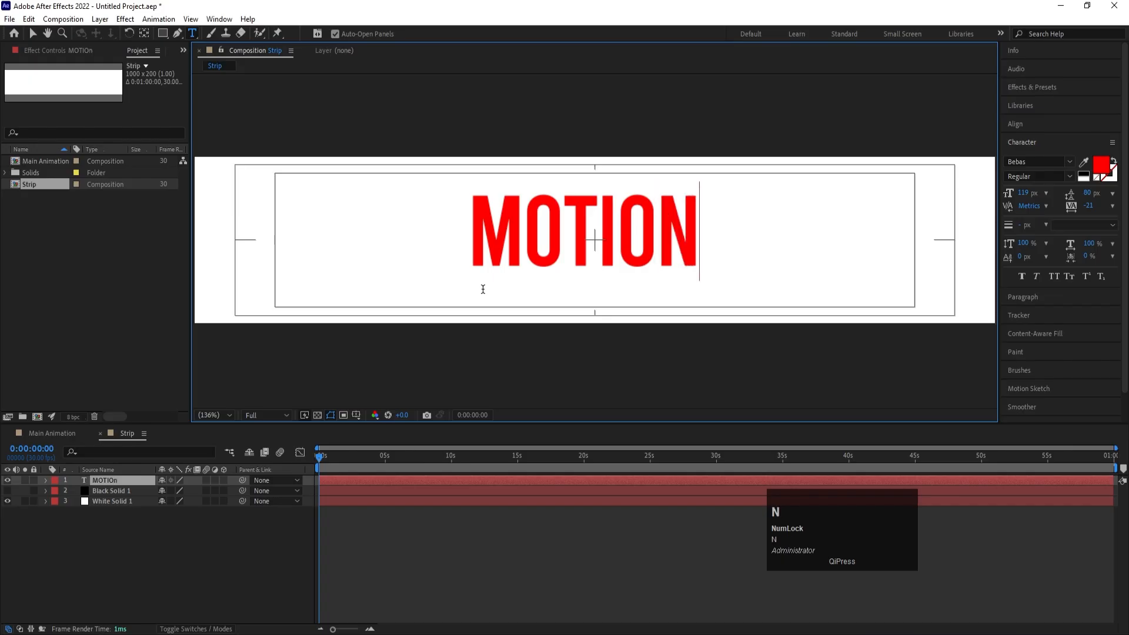
# Give the MOTION text a black fill and the Brigends Expanded font.
pyautogui.hotkey('ctrl', 'a')
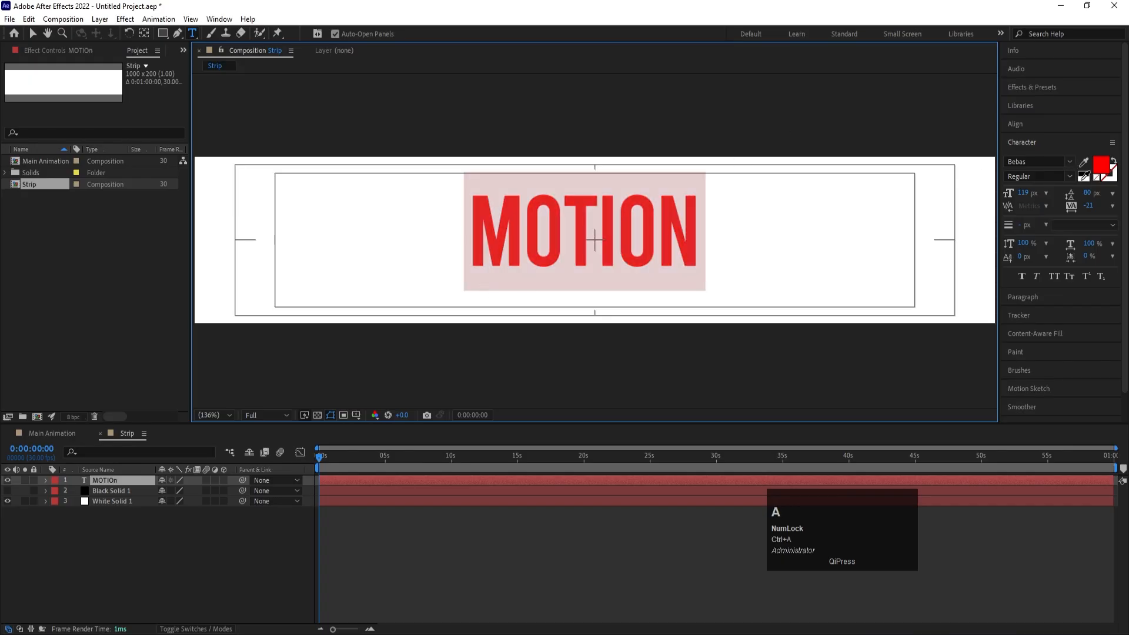
pyautogui.click(1083, 175)
pyautogui.click(1069, 162)
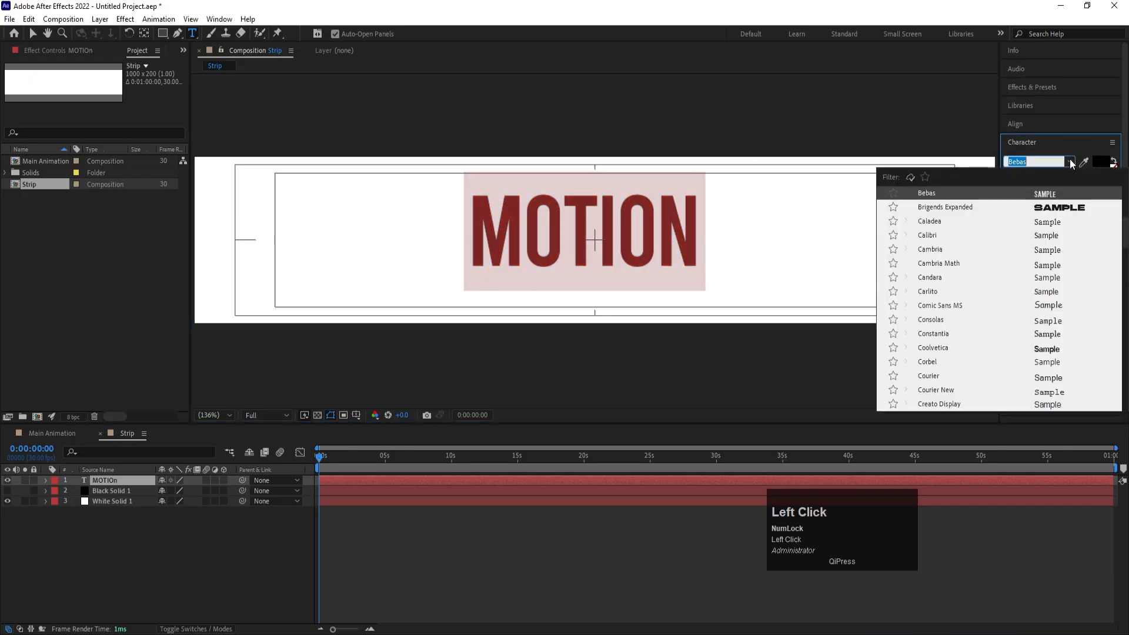
pyautogui.click(1063, 212)
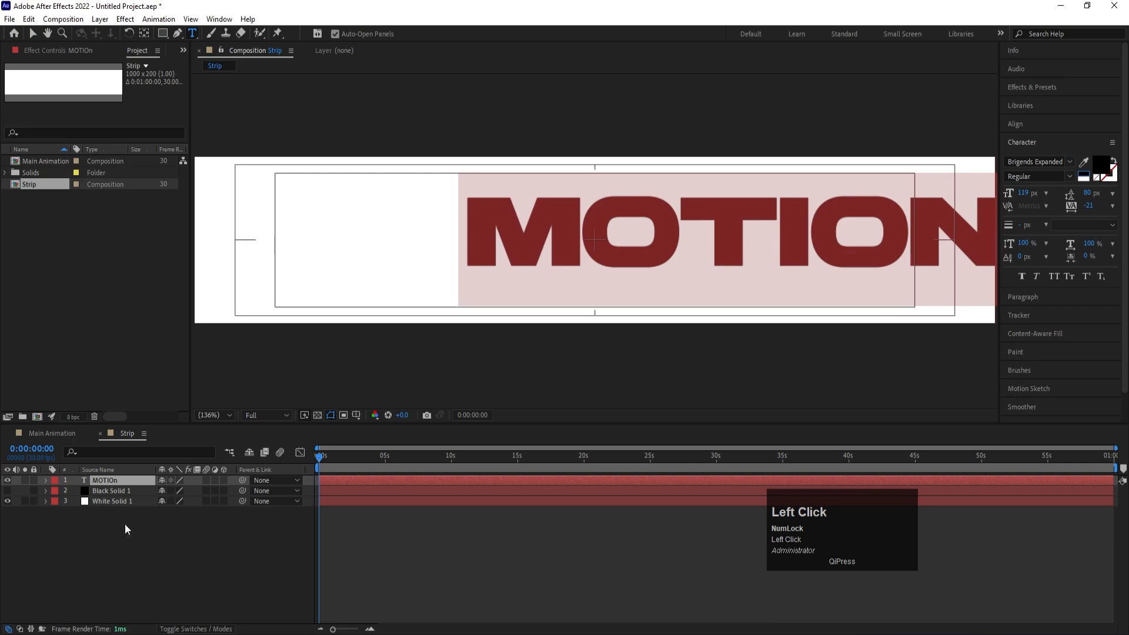
pyautogui.click(115, 551)
# Centre the anchor point of the MOTION text and align the layer to the composition's horizontal and vertical centre.
pyautogui.click(108, 482)
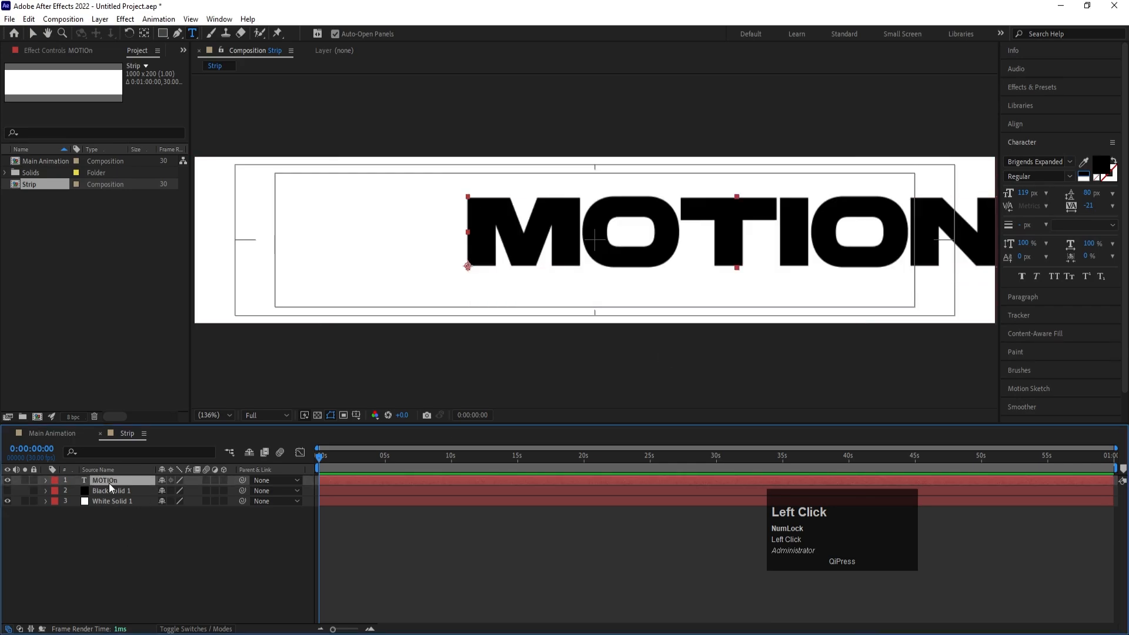
pyautogui.hotkey('ctrl', 'alt', 'Home')
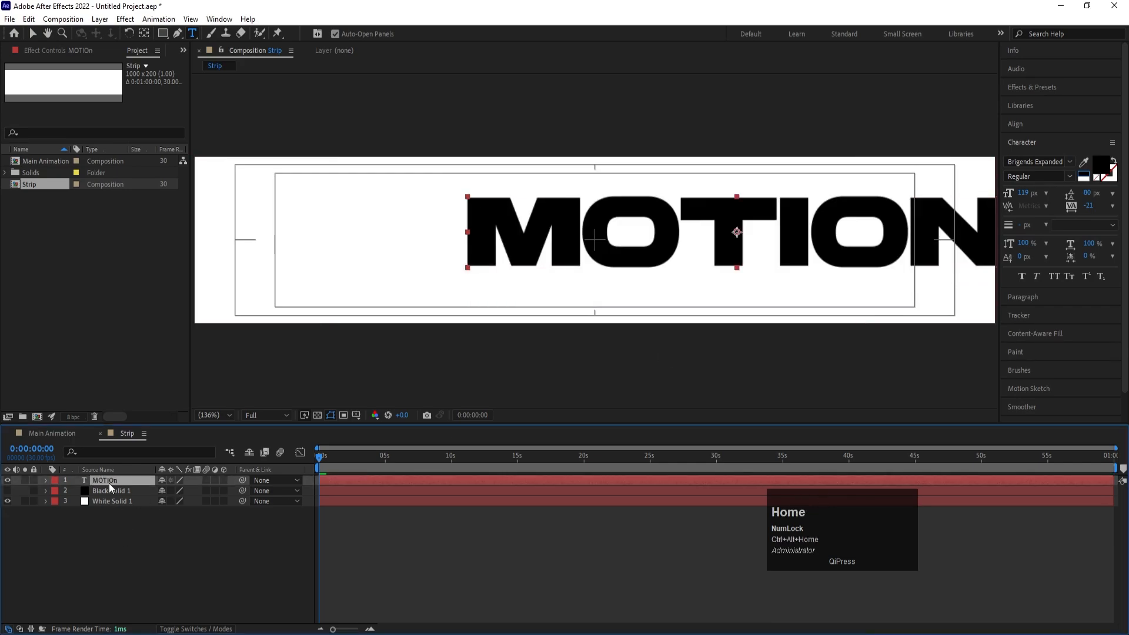
pyautogui.click(1039, 123)
pyautogui.click(1033, 155)
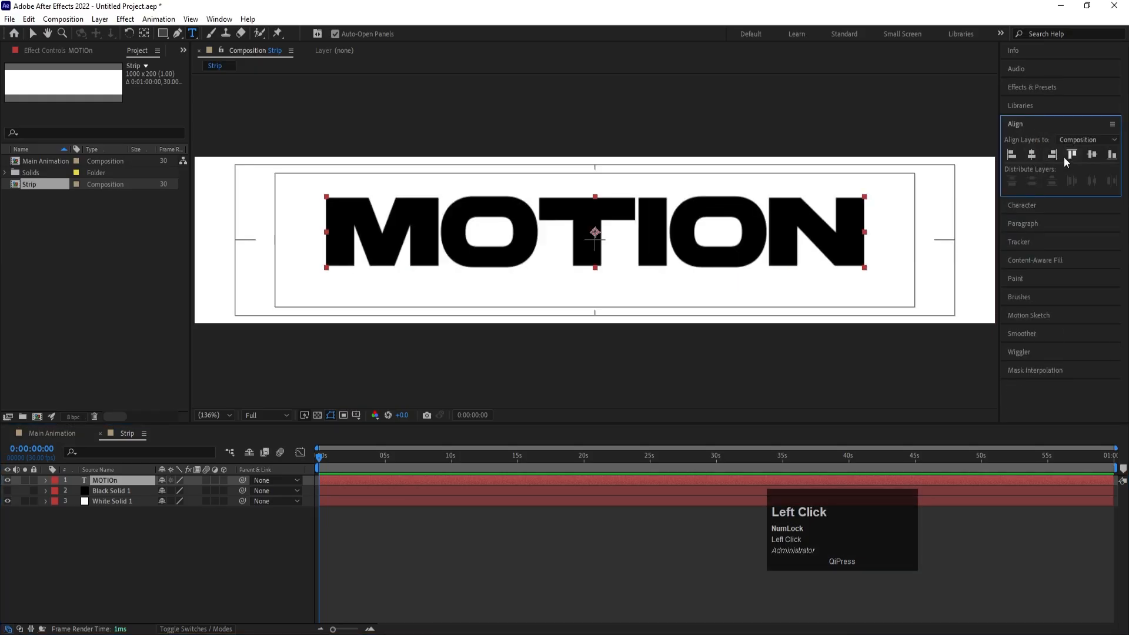
pyautogui.click(1091, 155)
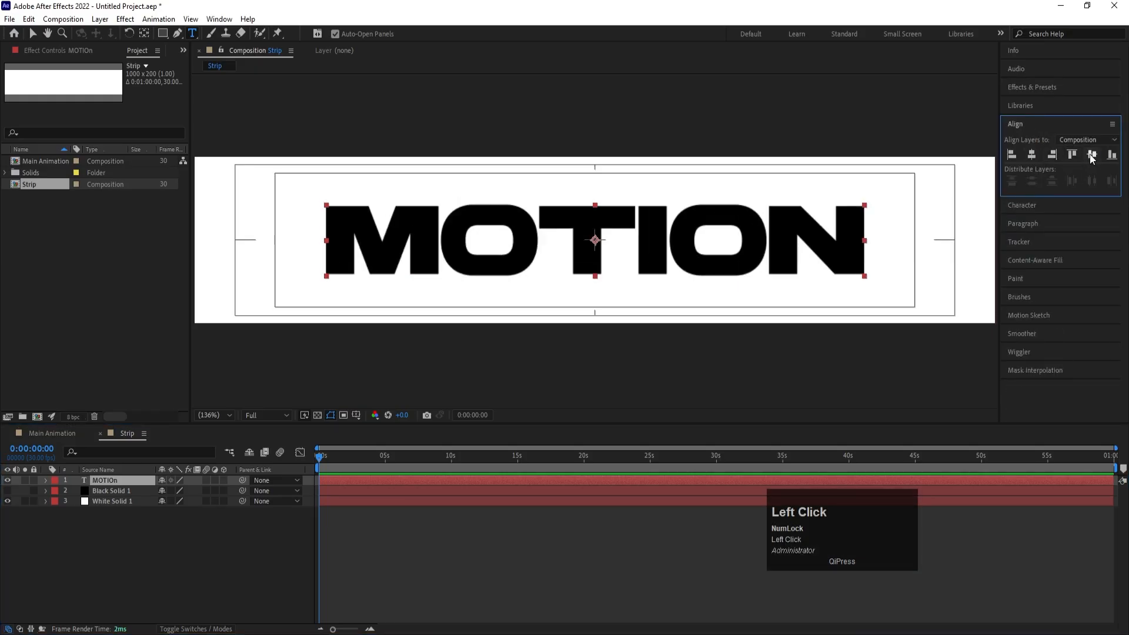
# Scale the MOTION text to 121% and insert a dash and a space before the word.
pyautogui.press('s')
pyautogui.moveTo(174, 491); pyautogui.dragTo(183, 491)
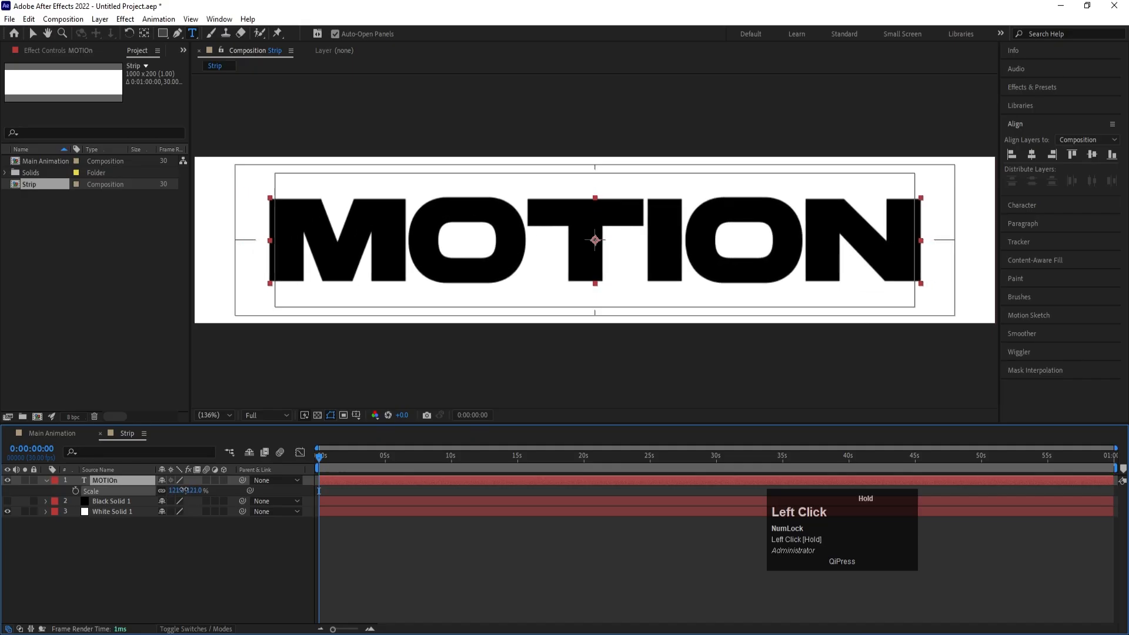
pyautogui.click(273, 283)
pyautogui.write('-')
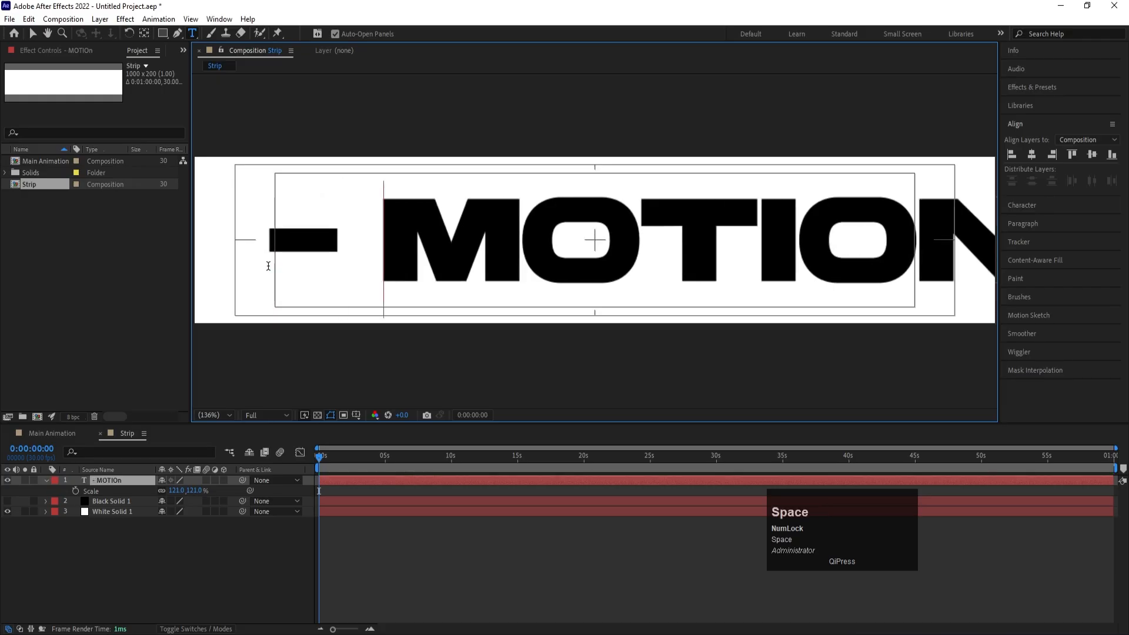
# Reduce the text's font size to 99 px and add a space and a dash after MOTION.
pyautogui.hotkey('ctrl', 'a')
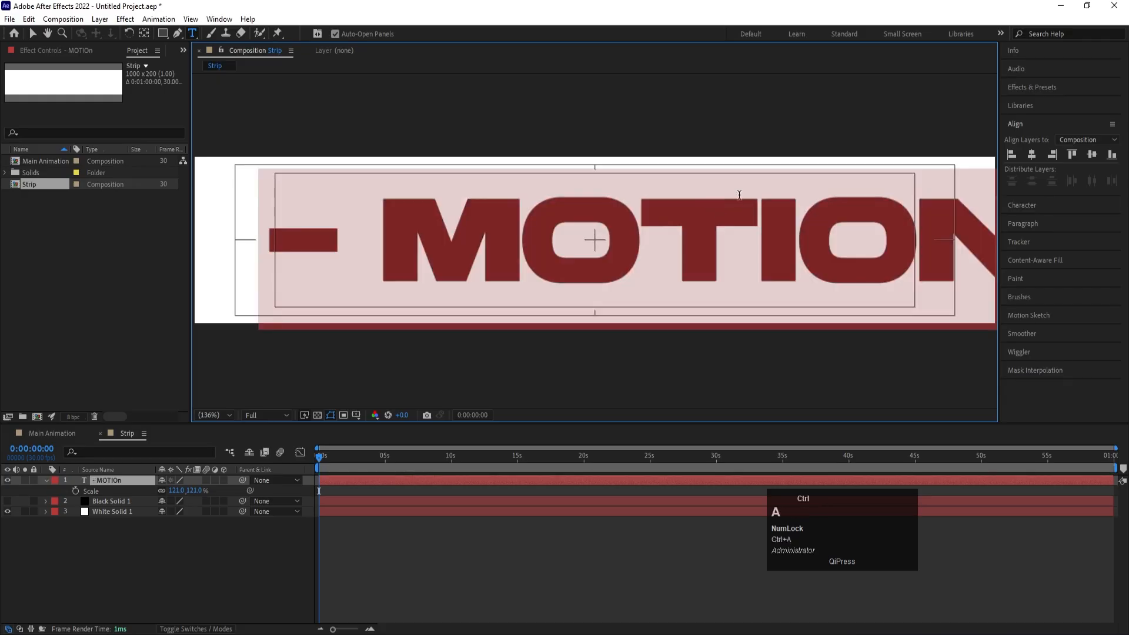
pyautogui.click(1022, 207)
pyautogui.moveTo(1020, 194); pyautogui.dragTo(1009, 193)
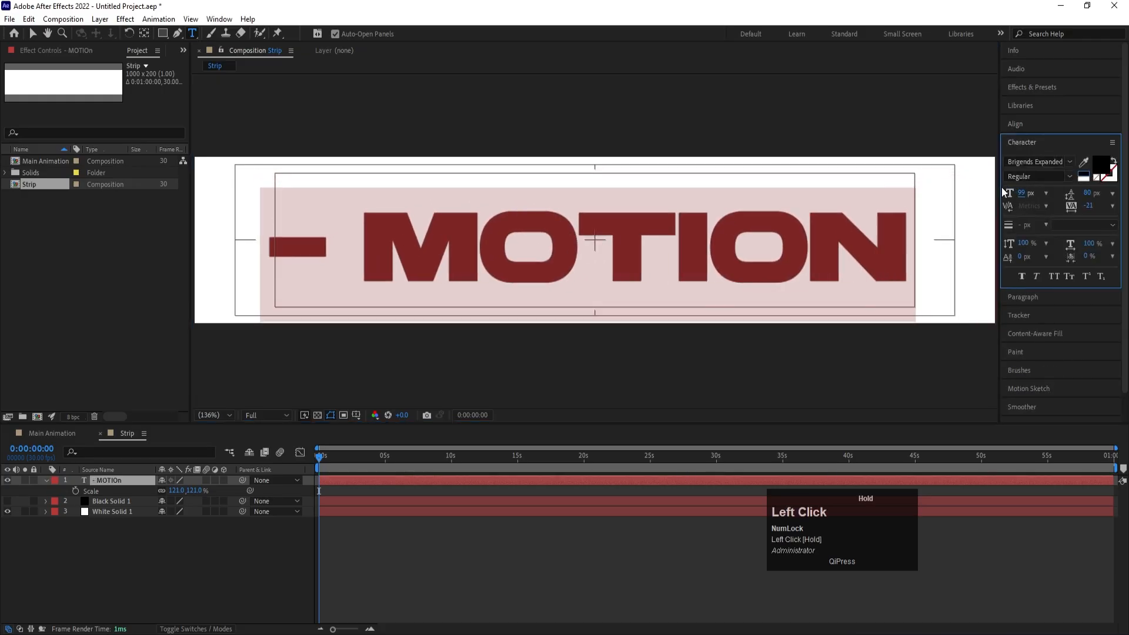
pyautogui.click(909, 229)
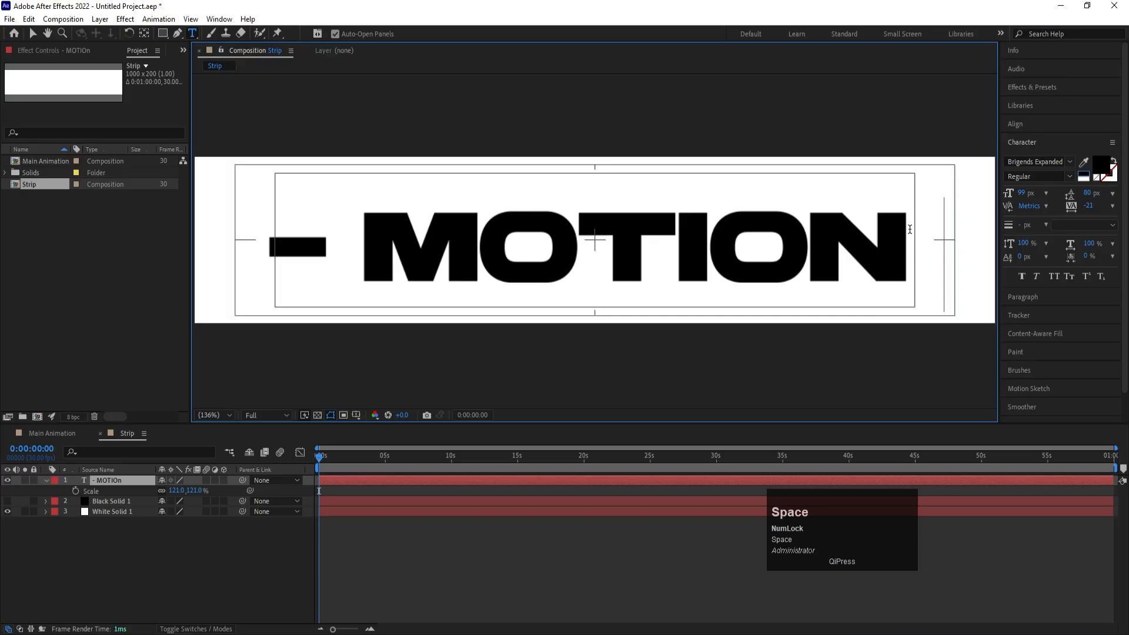
pyautogui.write('-')
# Recentre the anchor point of the dashed MOTION text and align the layer to the centre of the composition both ways.
pyautogui.click(118, 481)
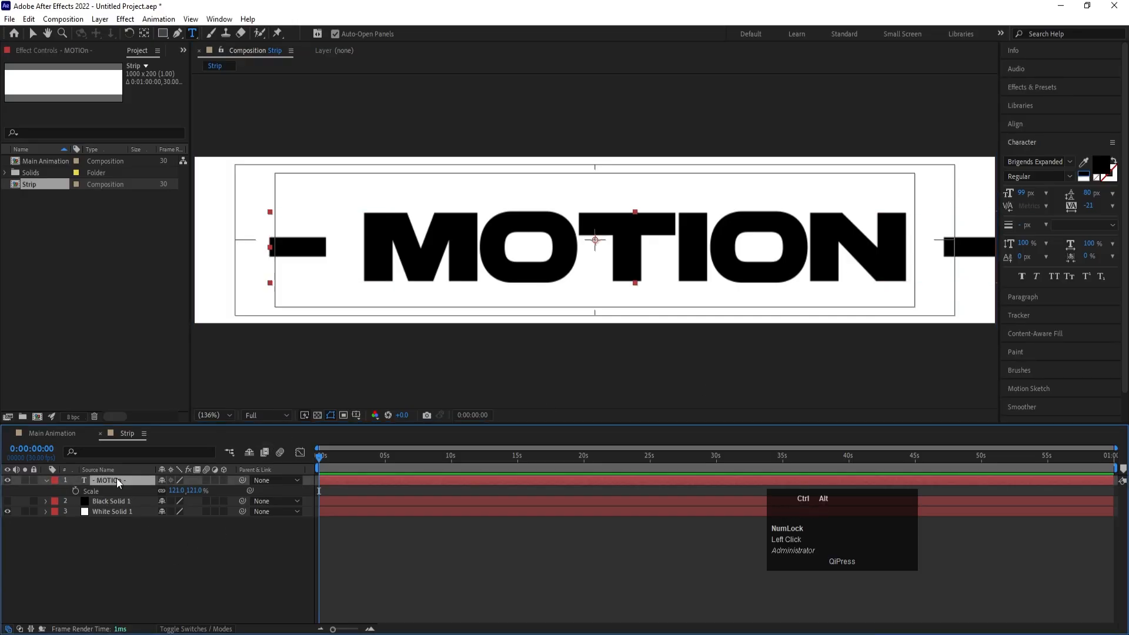
pyautogui.hotkey('ctrl', 'alt', 'Home')
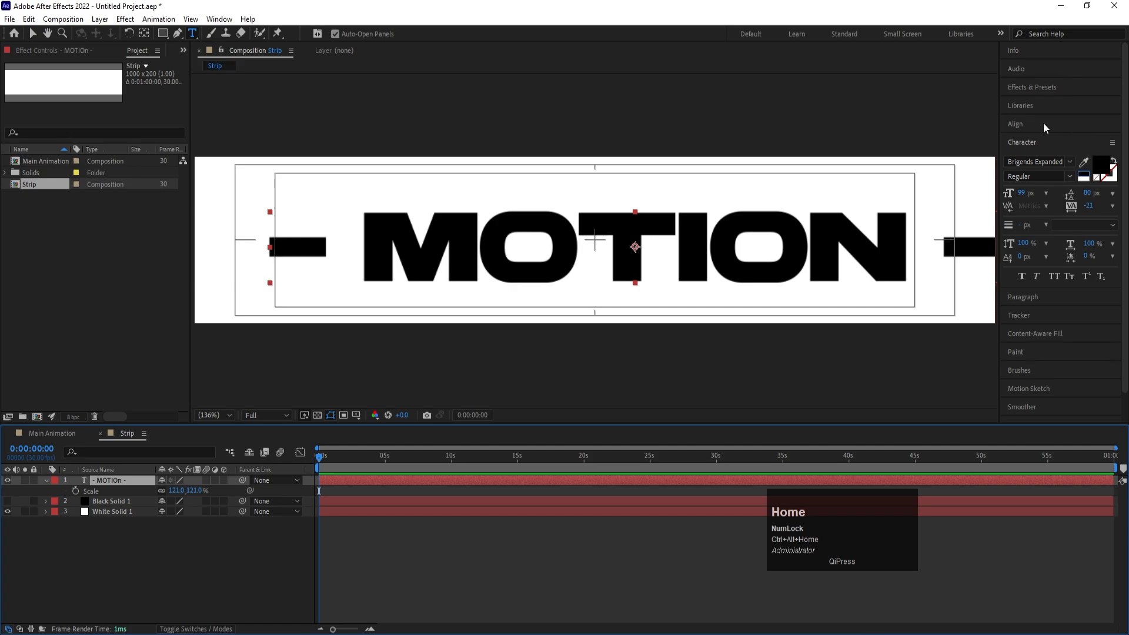
pyautogui.click(1015, 124)
pyautogui.click(1032, 155)
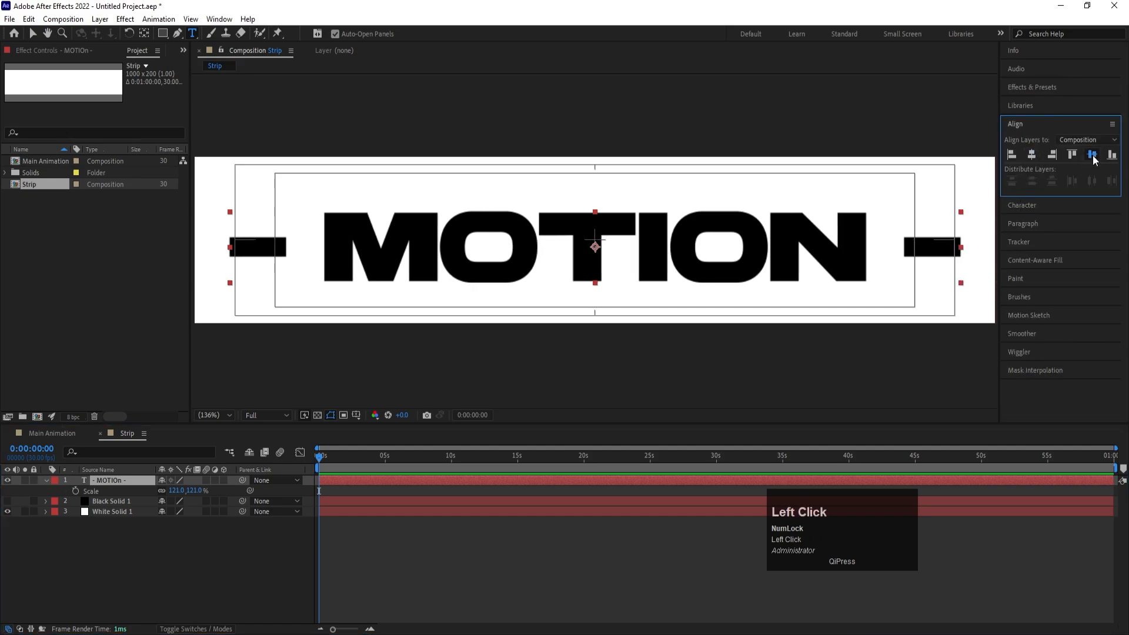
pyautogui.click(1092, 154)
pyautogui.click(171, 544)
# Duplicate the dashed MOTION text layer and solo the copy.
pyautogui.click(103, 482)
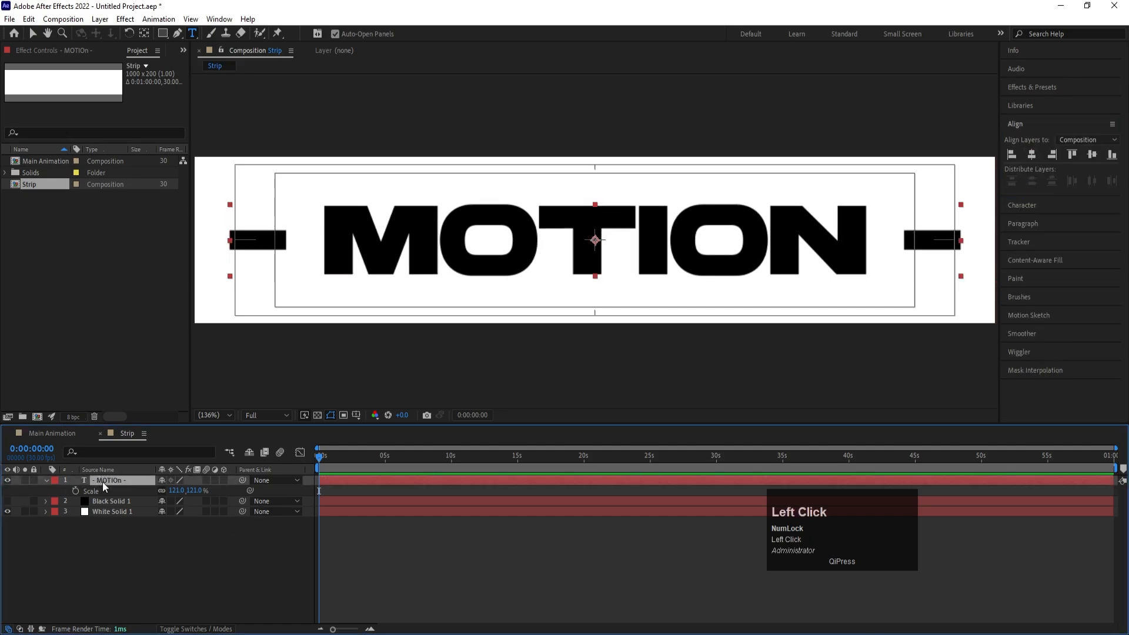
pyautogui.press('ctrl')
pyautogui.hotkey('ctrl', 'd')
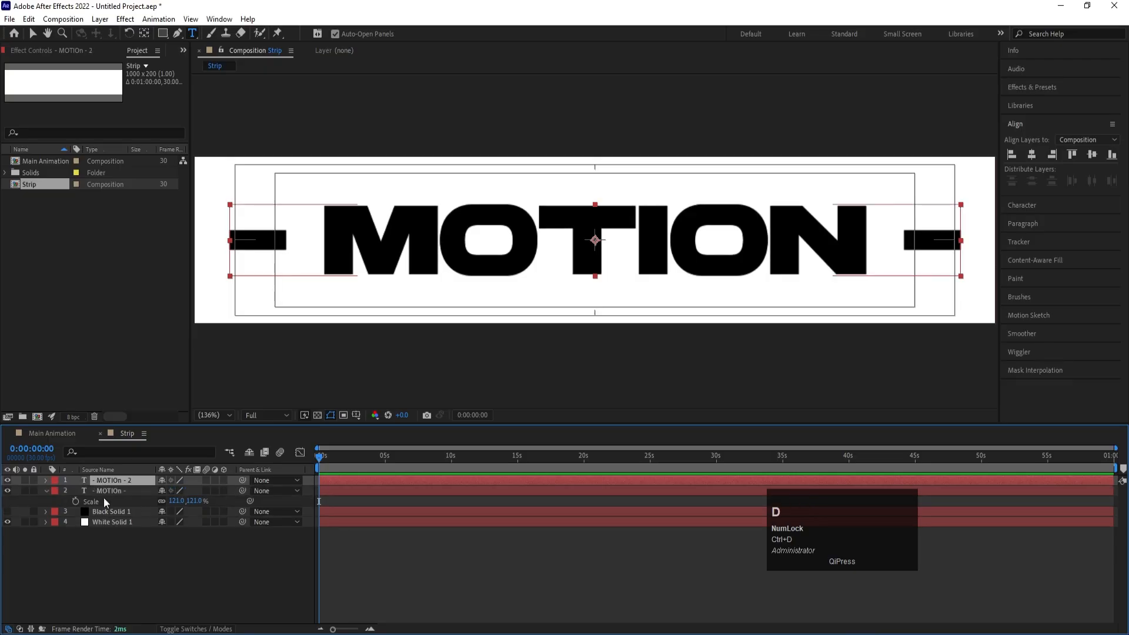
pyautogui.click(23, 480)
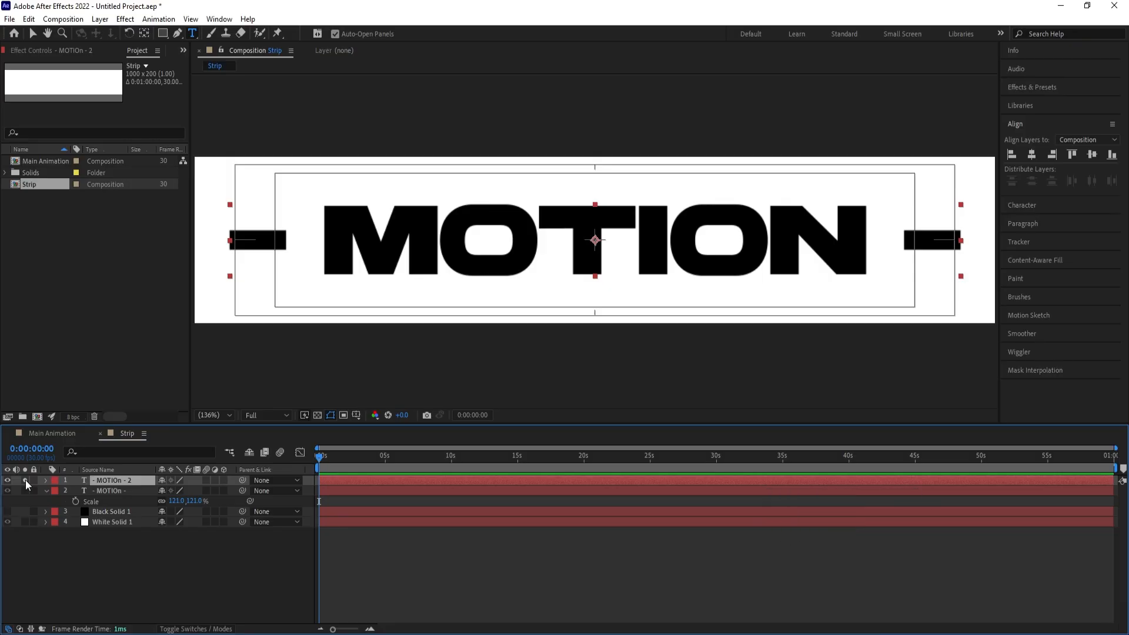
# Replace the word MOTION with DESIGN in the duplicated text layer, keeping the dashes on both sides.
pyautogui.moveTo(324, 243); pyautogui.dragTo(845, 234)
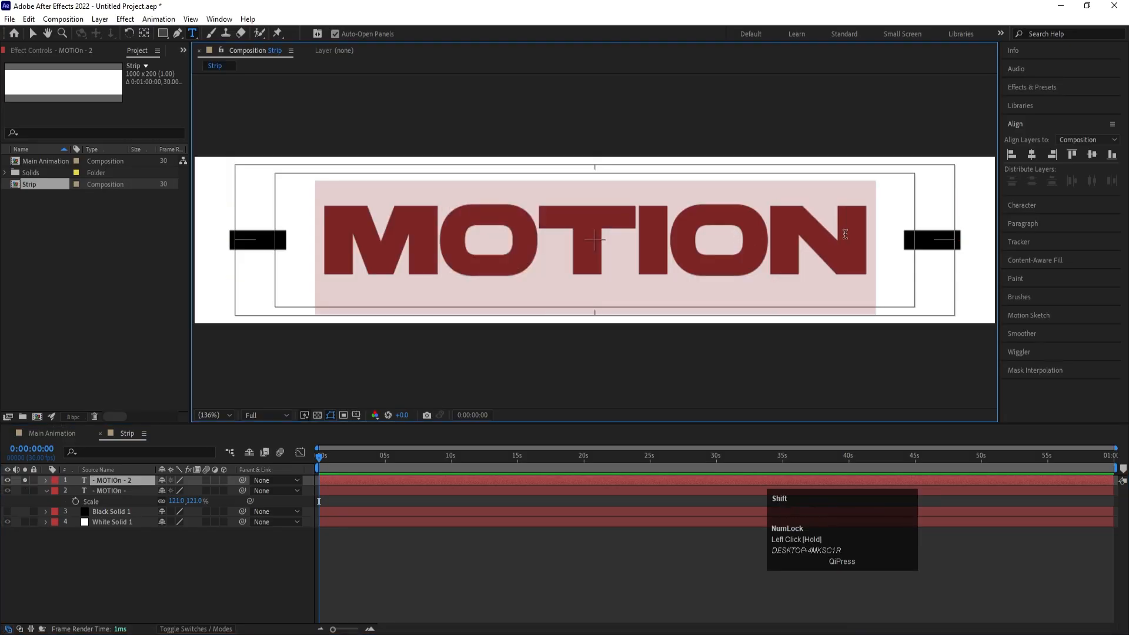
pyautogui.write('DESI')
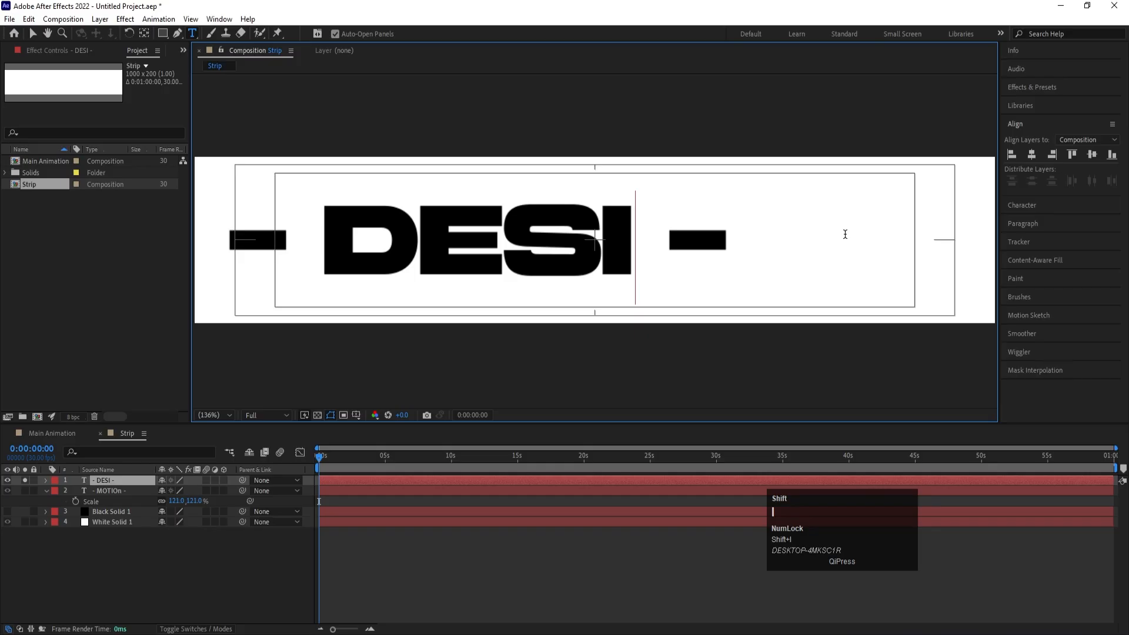
pyautogui.write('GN')
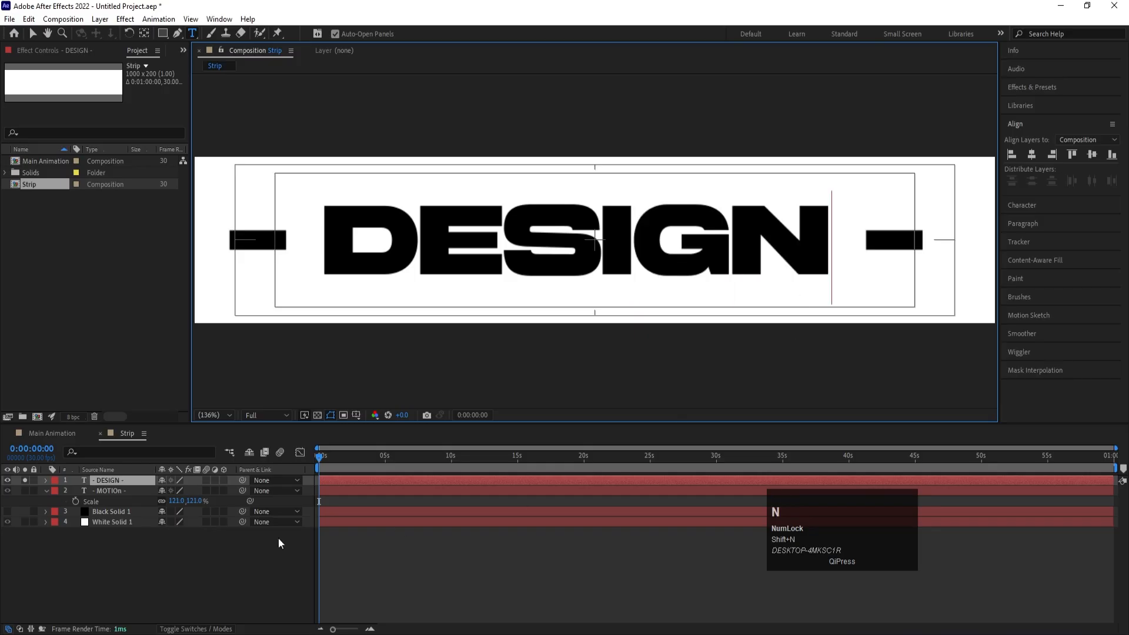
# Align the DESIGN text layer to the composition's centre horizontally and vertically and recentre its anchor point.
pyautogui.click(110, 481)
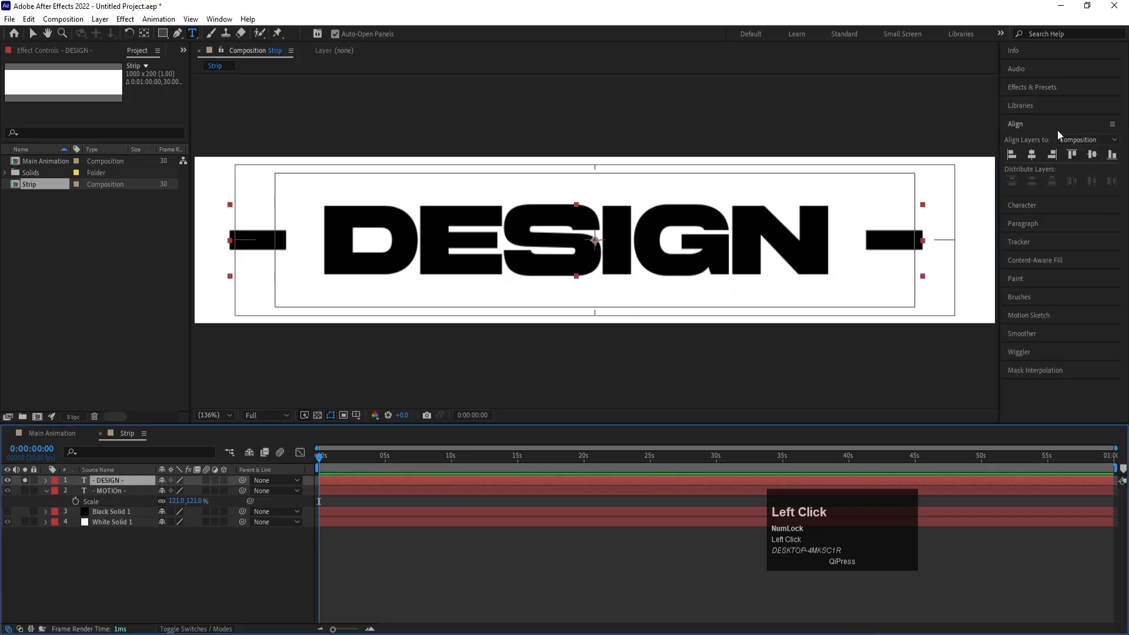
pyautogui.click(1032, 154)
pyautogui.click(1092, 156)
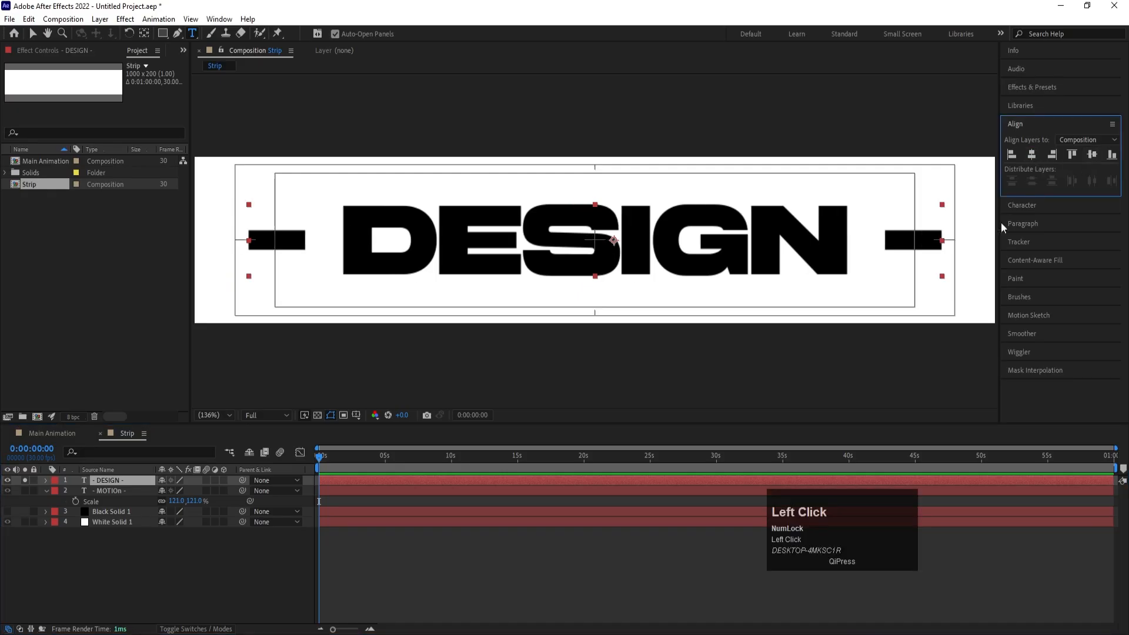
pyautogui.hotkey('ctrl', 'alt', 'Home')
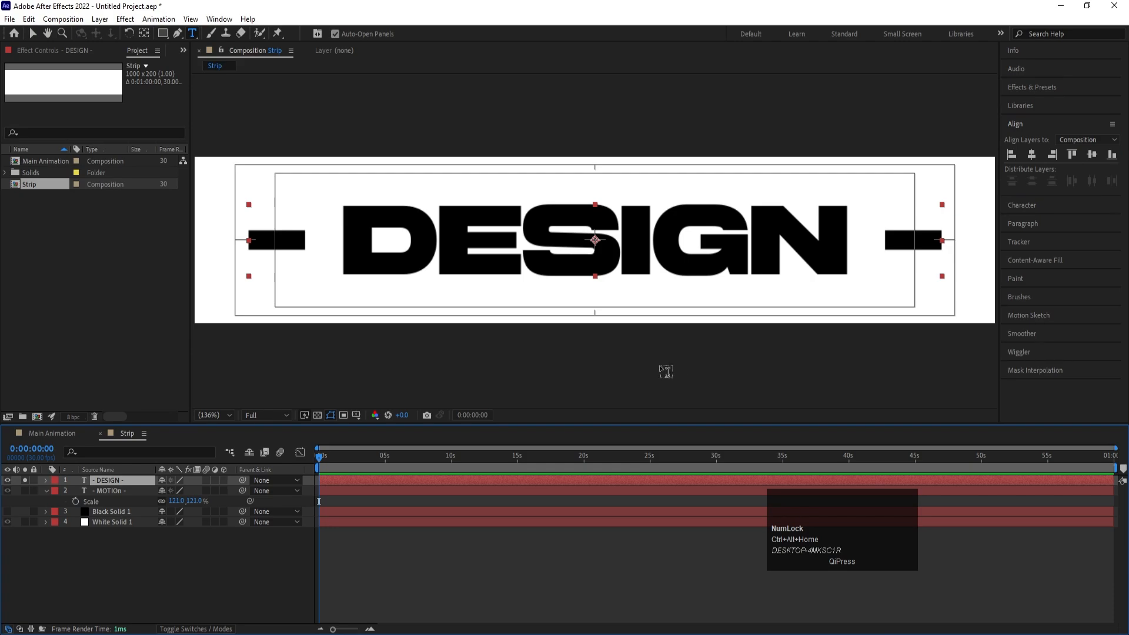
# Change the DESIGN text's fill to white and turn off the layer's solo.
pyautogui.click(105, 481)
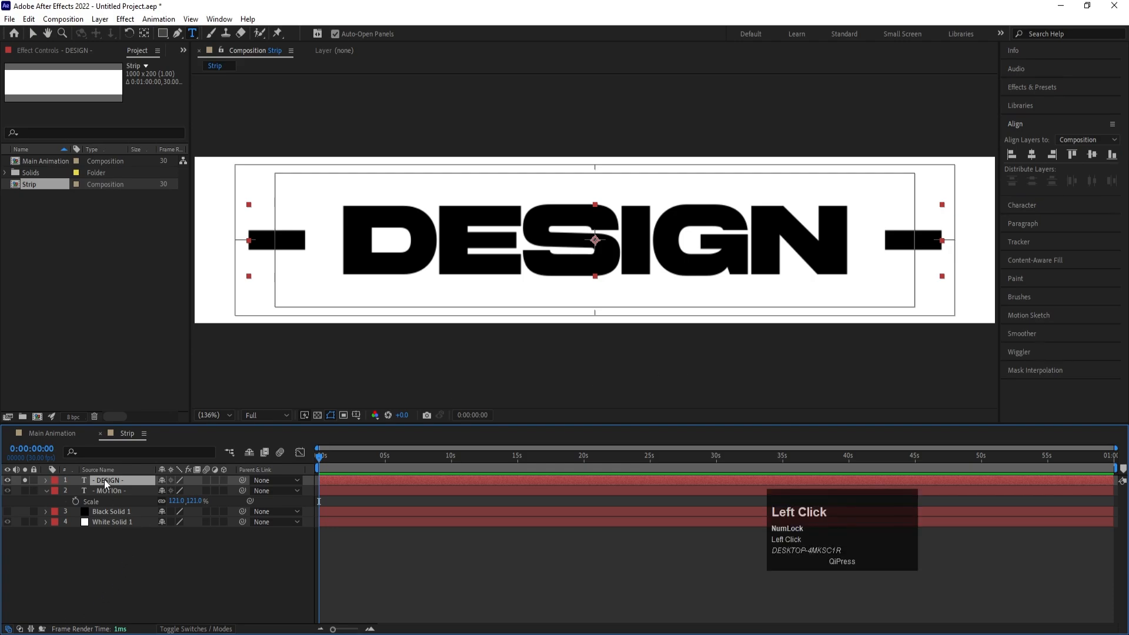
pyautogui.click(1026, 206)
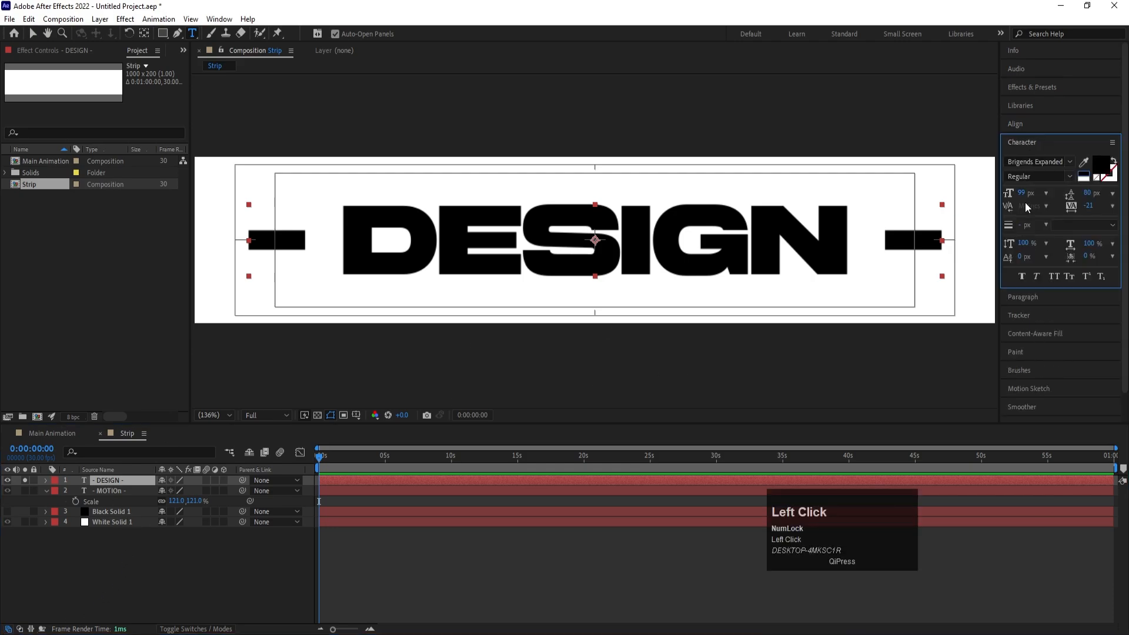
pyautogui.click(1085, 180)
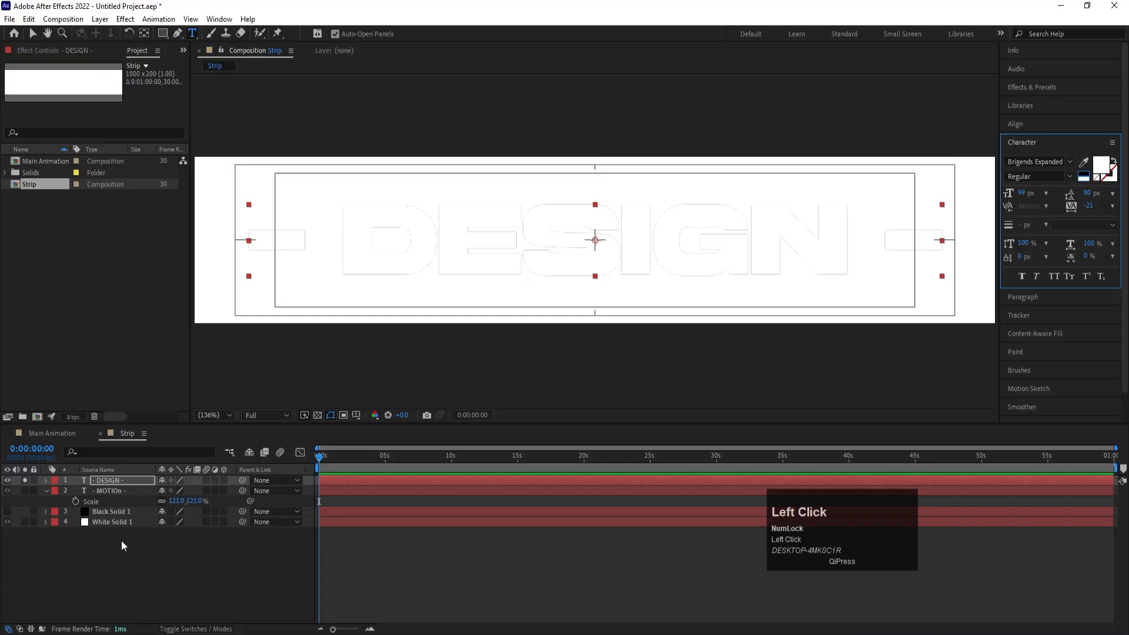
pyautogui.click(106, 572)
pyautogui.click(25, 480)
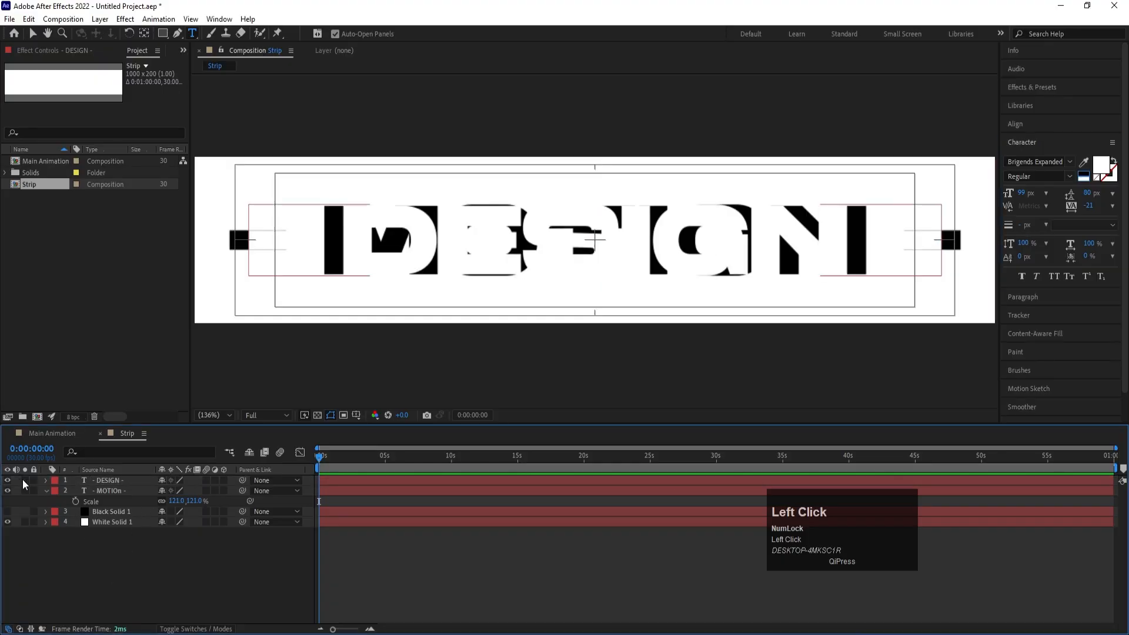
# Move the MOTION text layer below Black Solid 1 and make the black solid visible.
pyautogui.click(44, 490)
pyautogui.click(100, 491)
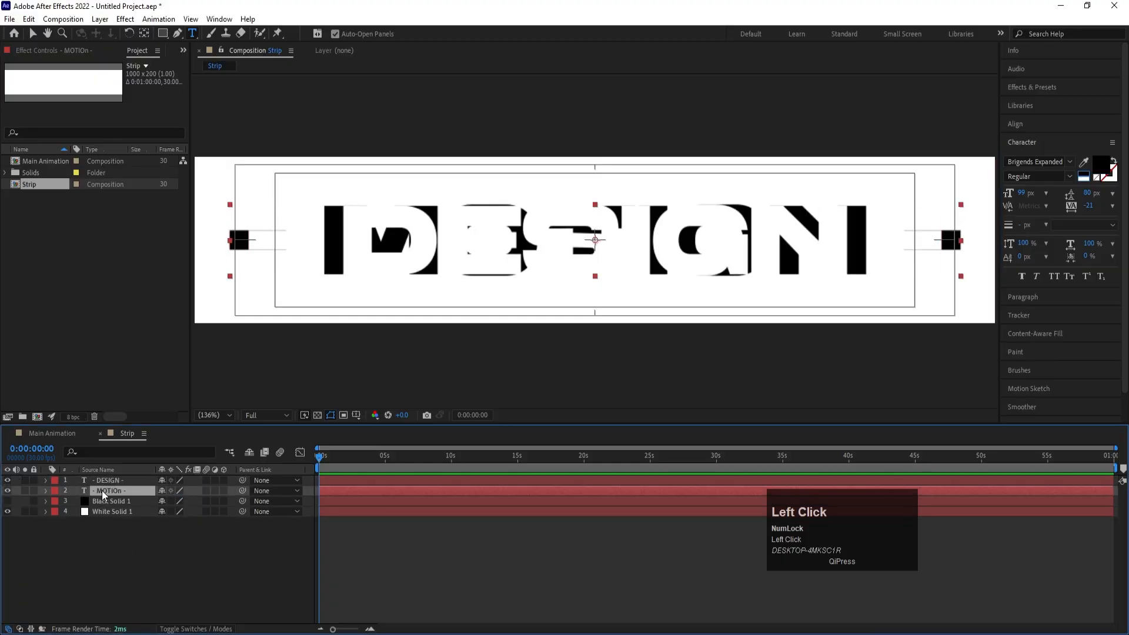
pyautogui.moveTo(108, 489); pyautogui.dragTo(111, 502)
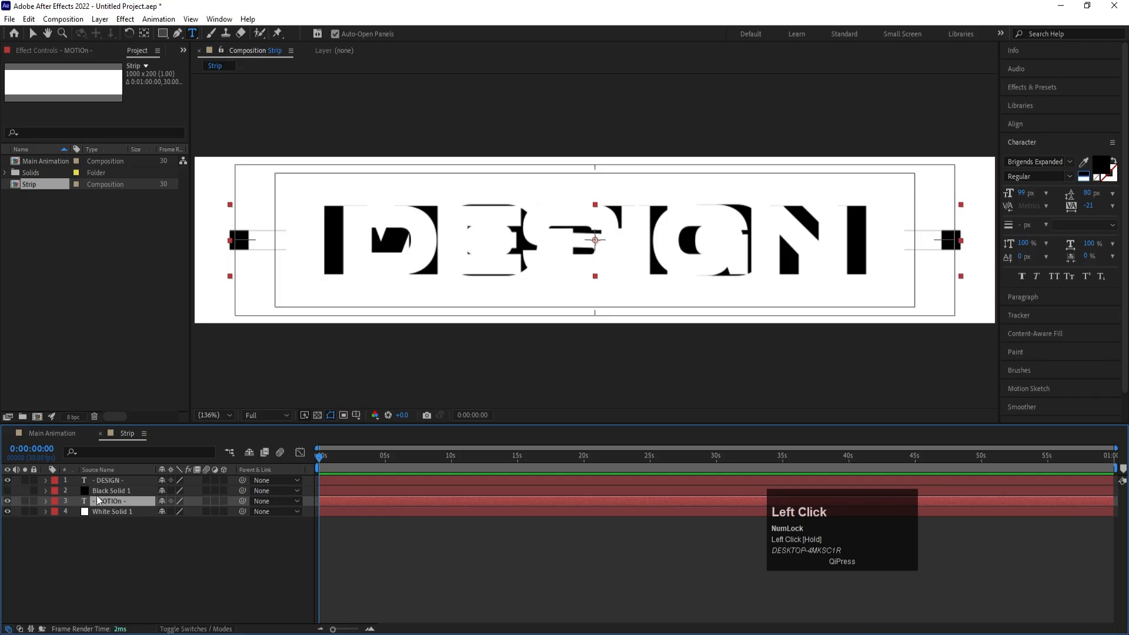
pyautogui.click(7, 491)
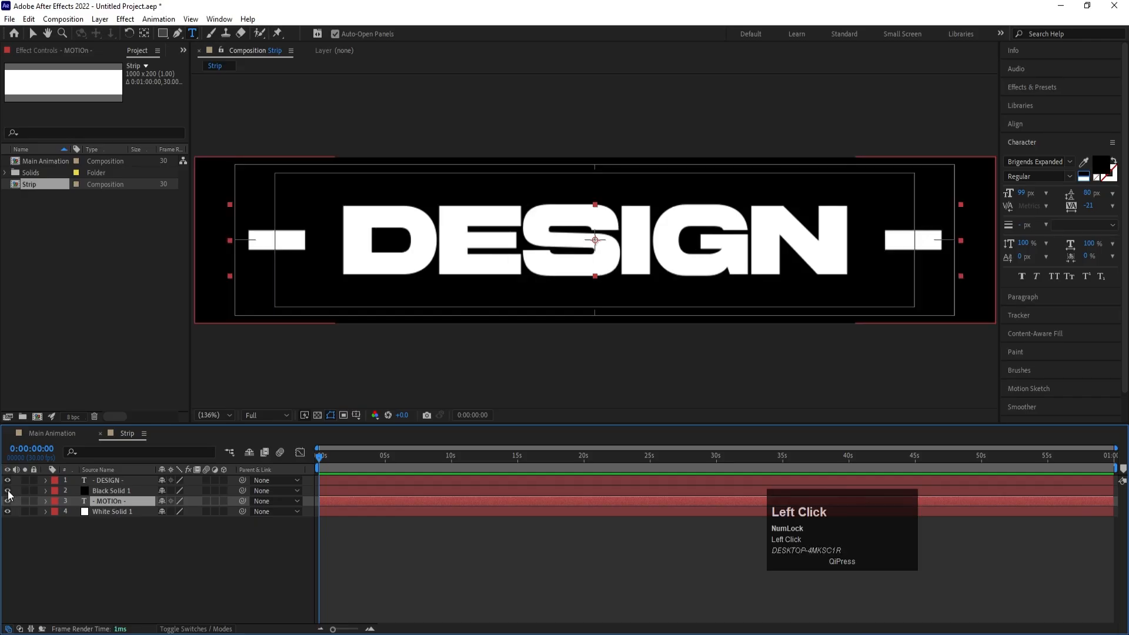
# Hide the DESIGN text and Black Solid 1 to check the MOTION text over White Solid 1.
pyautogui.click(118, 530)
pyautogui.click(111, 481)
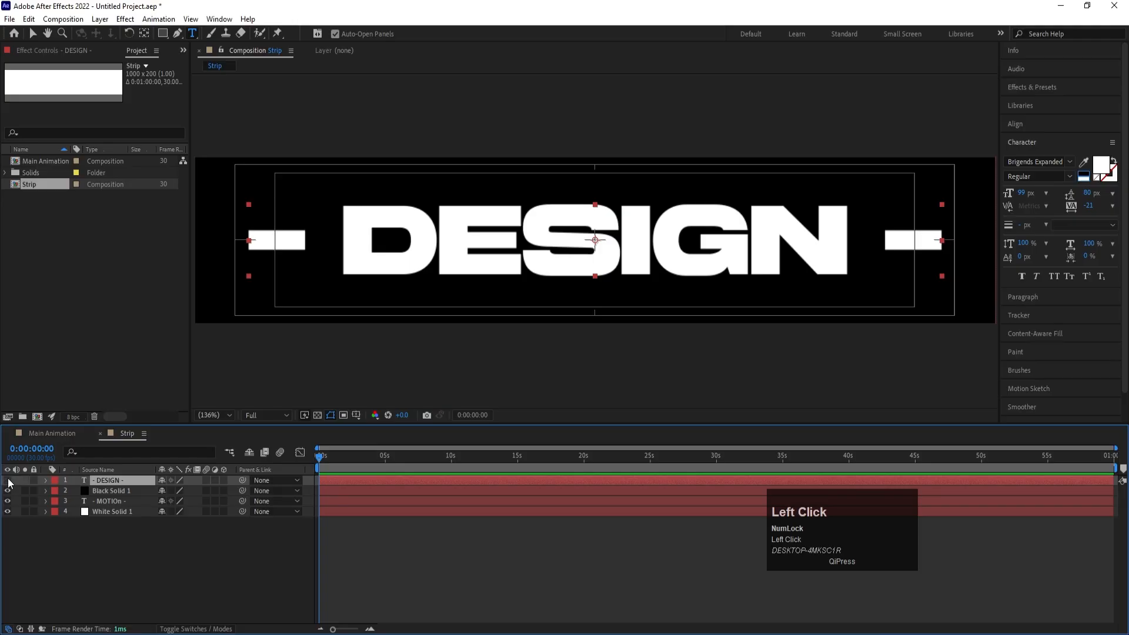
pyautogui.click(7, 480)
pyautogui.click(7, 491)
pyautogui.click(93, 492)
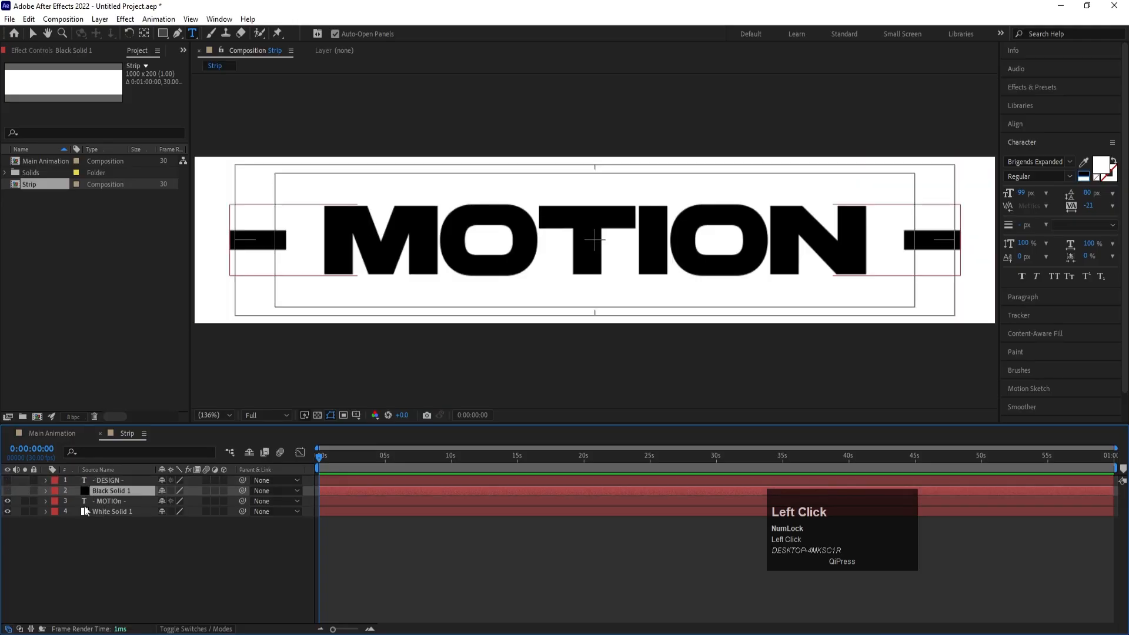
pyautogui.click(7, 490)
pyautogui.click(7, 490)
pyautogui.click(89, 503)
pyautogui.click(7, 501)
pyautogui.click(7, 501)
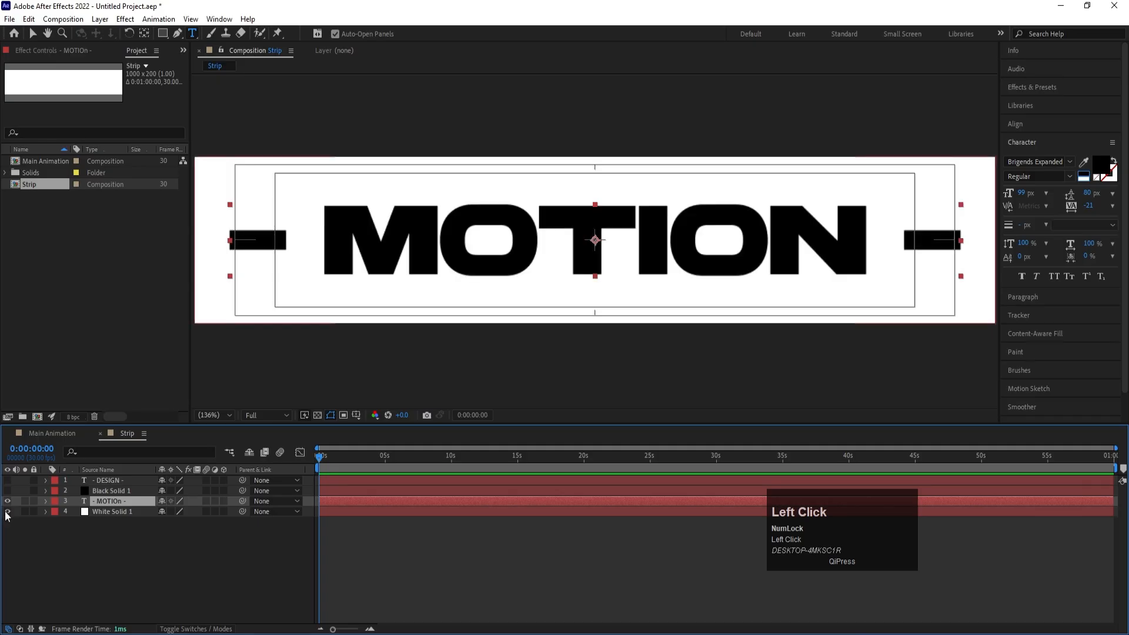
pyautogui.click(103, 528)
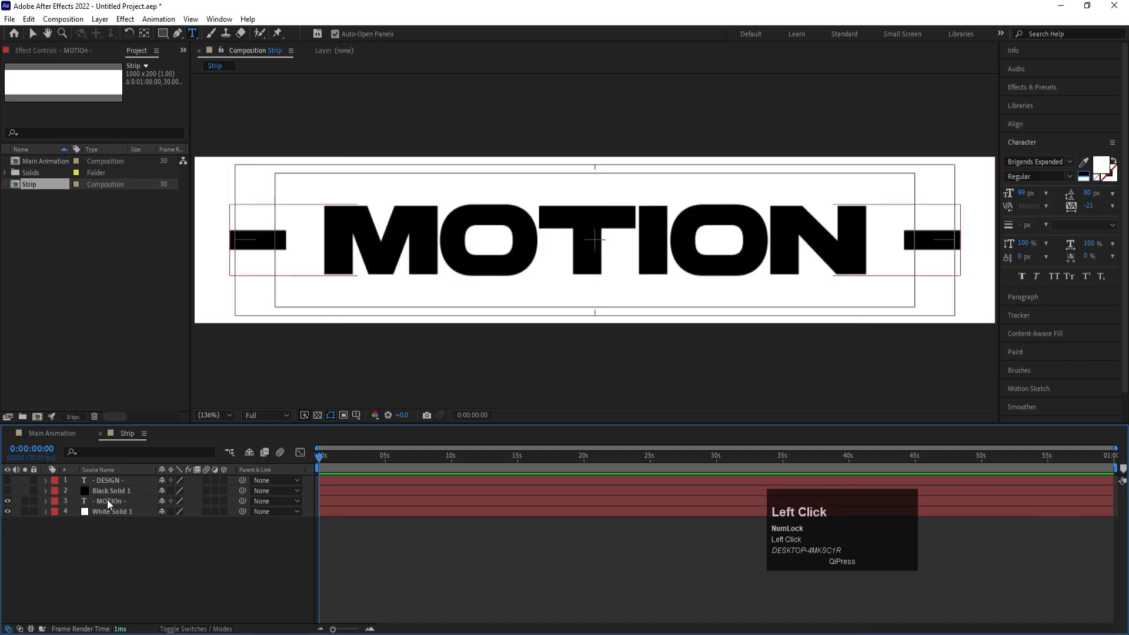
# Pre-compose the MOTION text and White Solid 1 into a new composition named Text 01.
pyautogui.click(107, 500)
pyautogui.keyDown('shift'); pyautogui.click(106, 511); pyautogui.keyUp('shift')
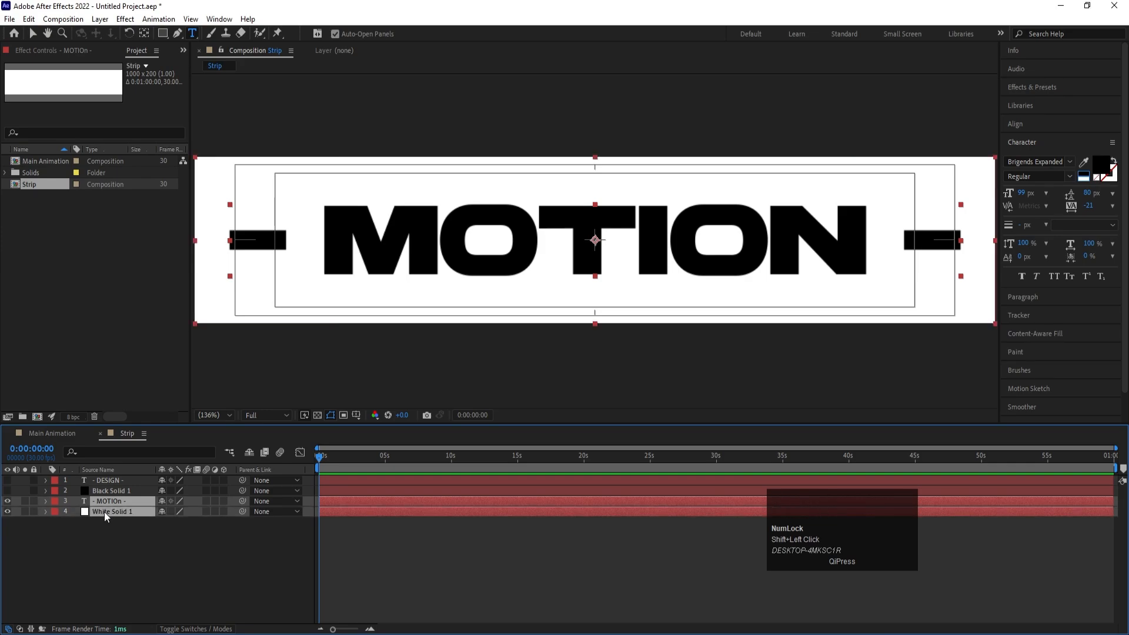
pyautogui.hotkey('ctrl', 'shift', 'c')
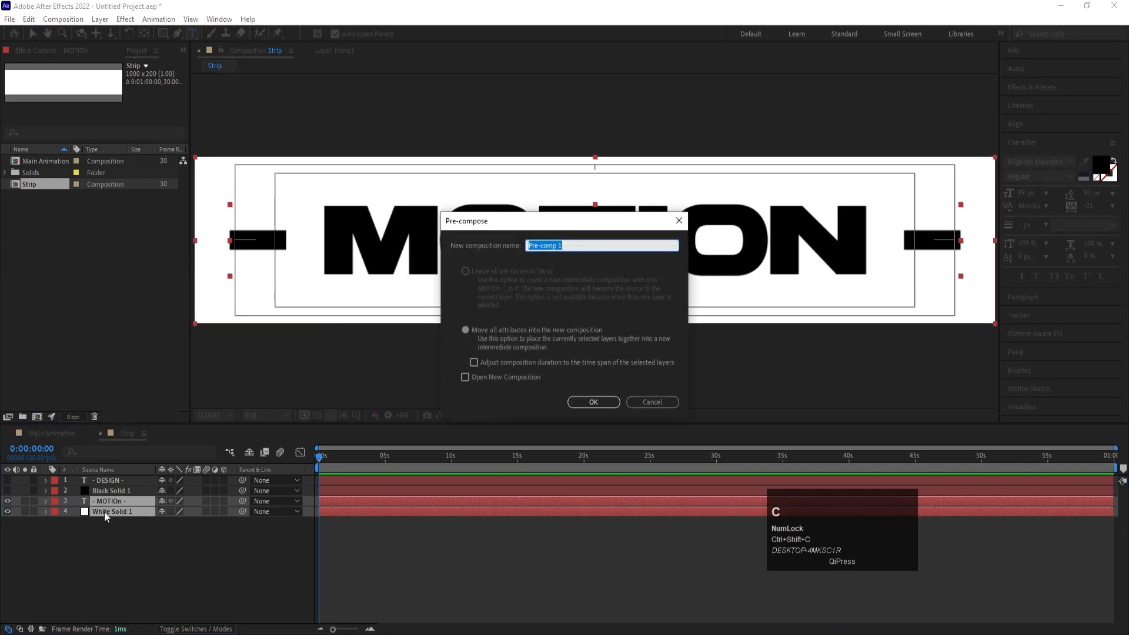
pyautogui.write('Text')
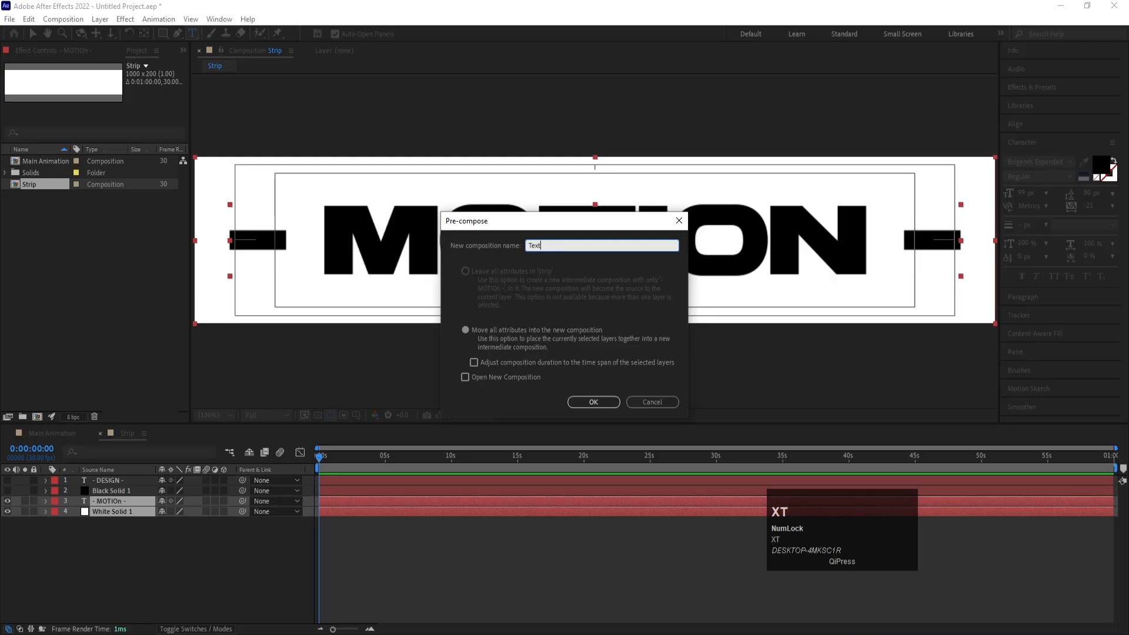
pyautogui.write(' 01')
pyautogui.press('Return')
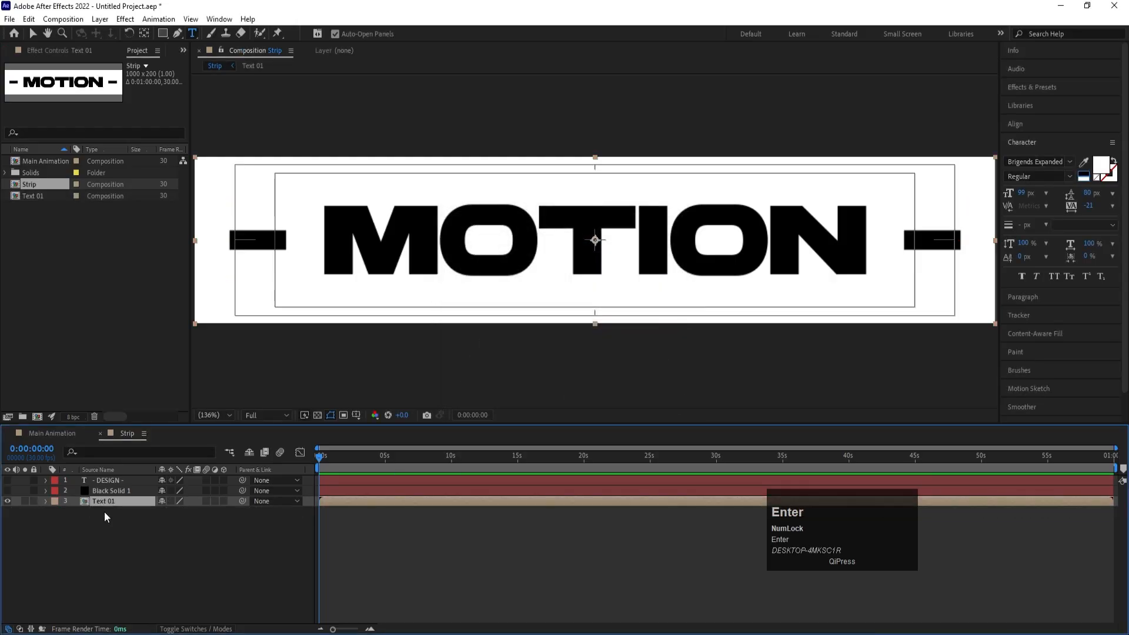
# Show the DESIGN text and Black Solid 1 again and pre-compose them as Text 02.
pyautogui.moveTo(13, 490); pyautogui.dragTo(8, 480)
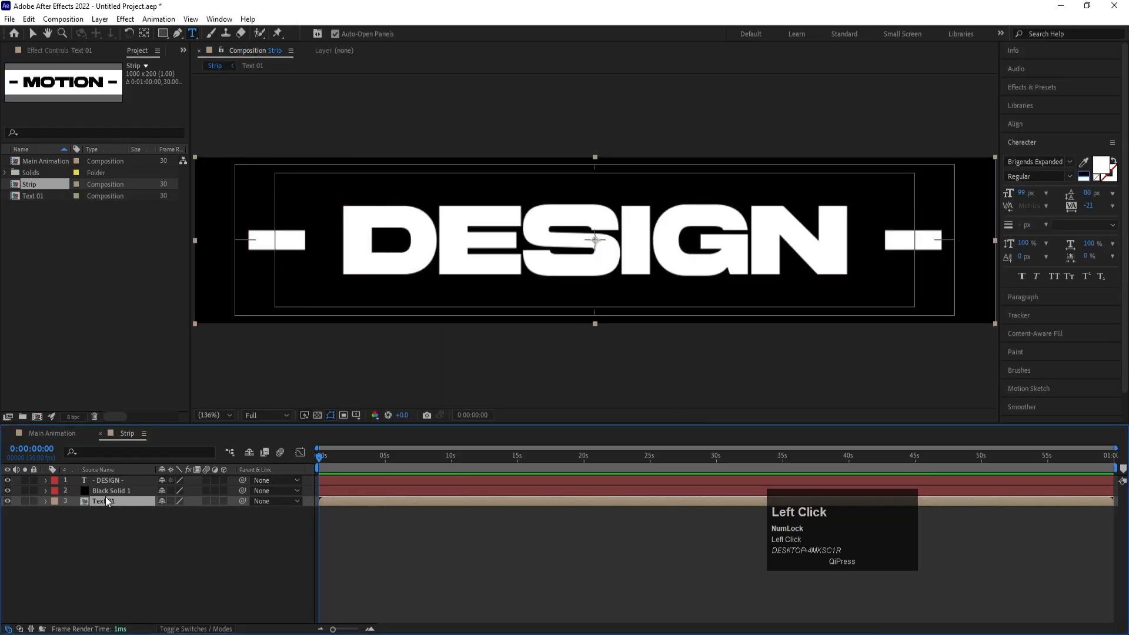
pyautogui.click(105, 491)
pyautogui.keyDown('shift'); pyautogui.click(109, 481); pyautogui.keyUp('shift')
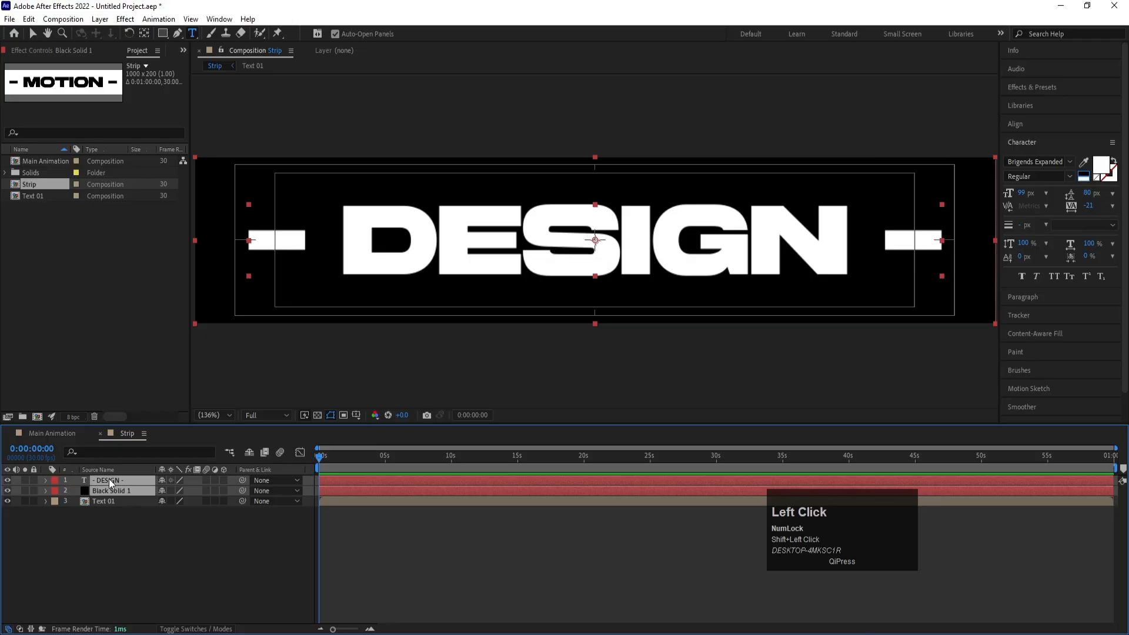
pyautogui.hotkey('ctrl', 'shift', 'c')
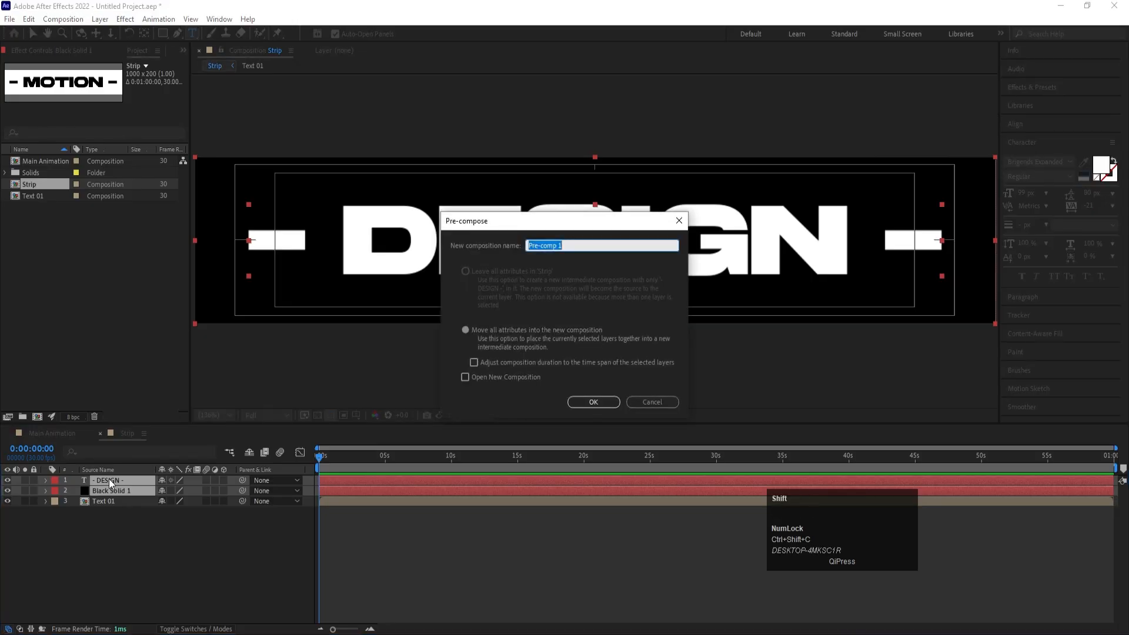
pyautogui.write('Text 02')
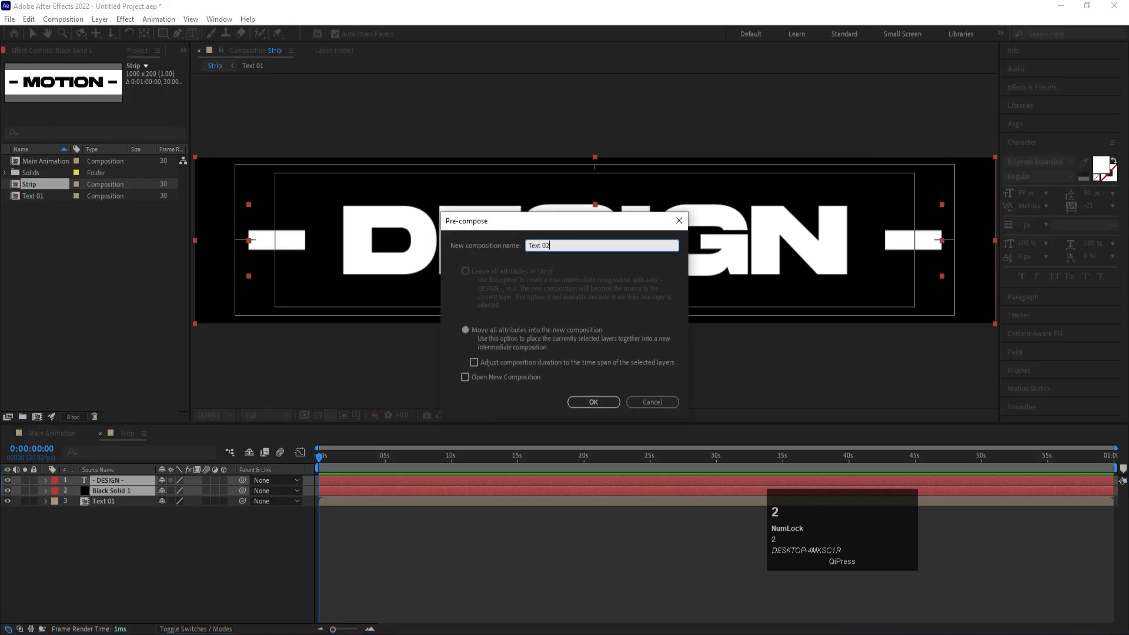
pyautogui.press('Return')
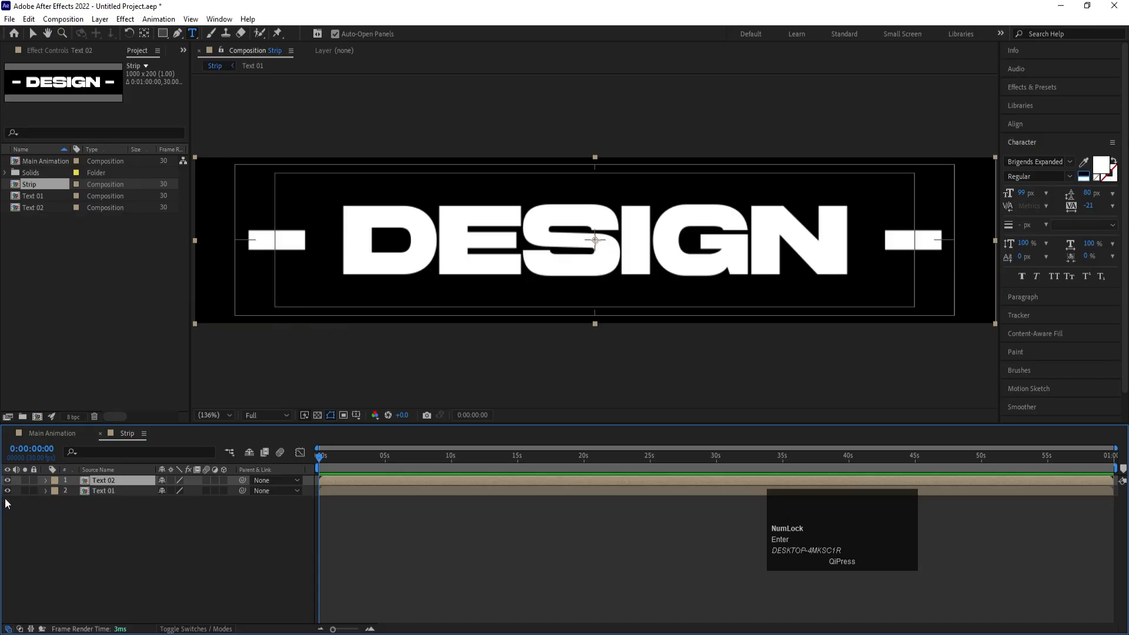
# Hide Text 02 and set a Position keyframe on Text 01 at 0 seconds.
pyautogui.click(7, 481)
pyautogui.click(97, 492)
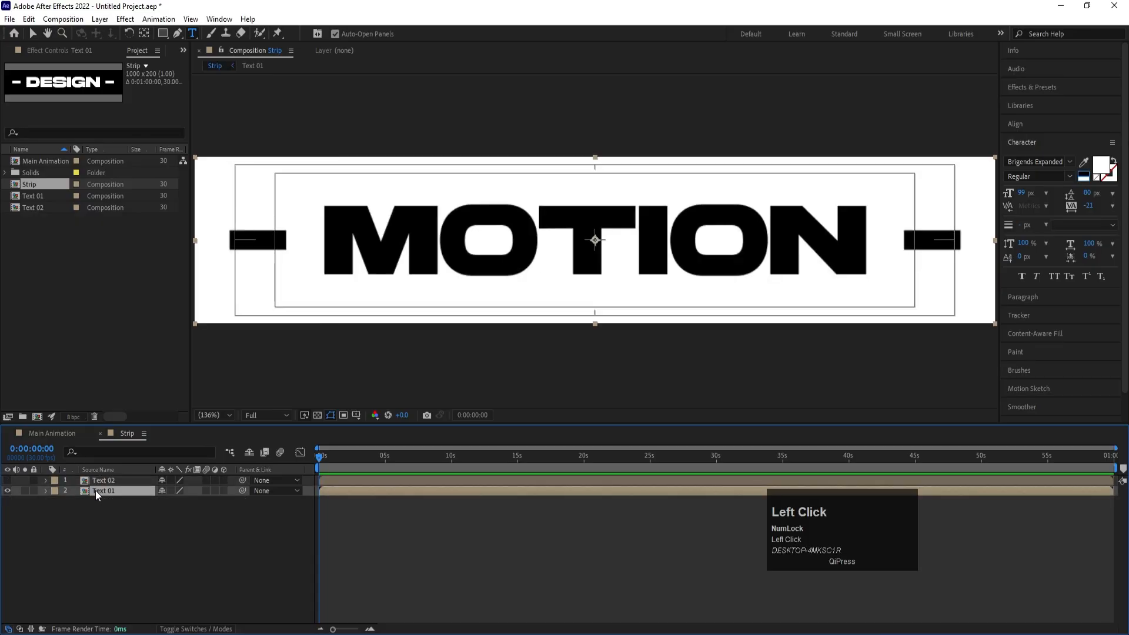
pyautogui.press('p')
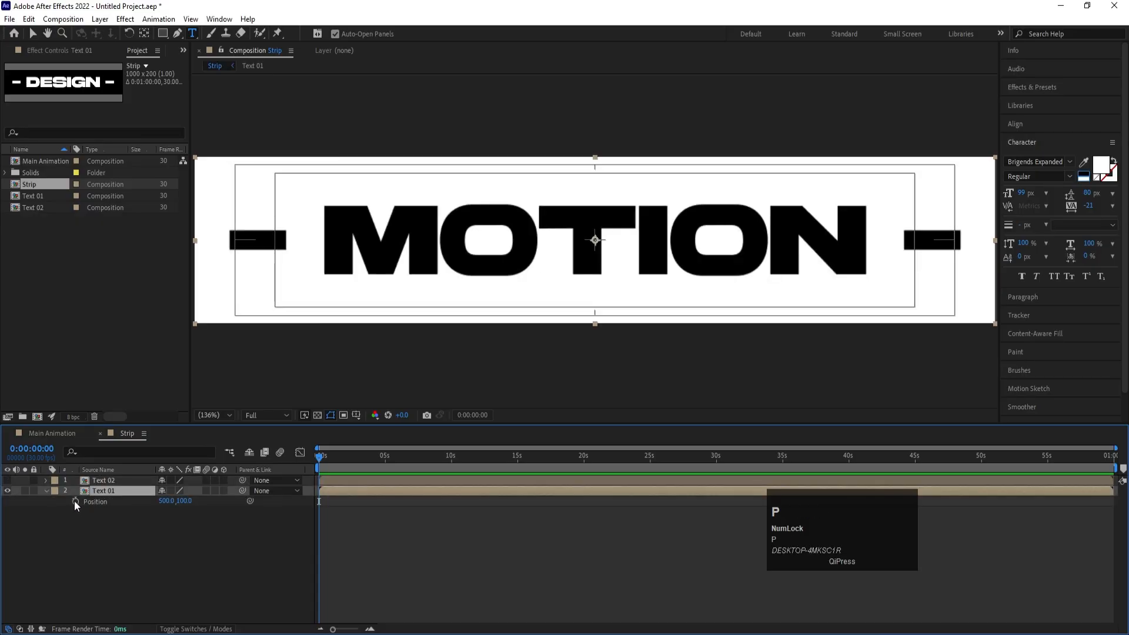
pyautogui.click(74, 500)
# At 2 seconds, slide Text 01 horizontally out past the composition's left edge to Position -500.3, 100.0.
pyautogui.press('=')
pyautogui.press('=')
pyautogui.press('=')
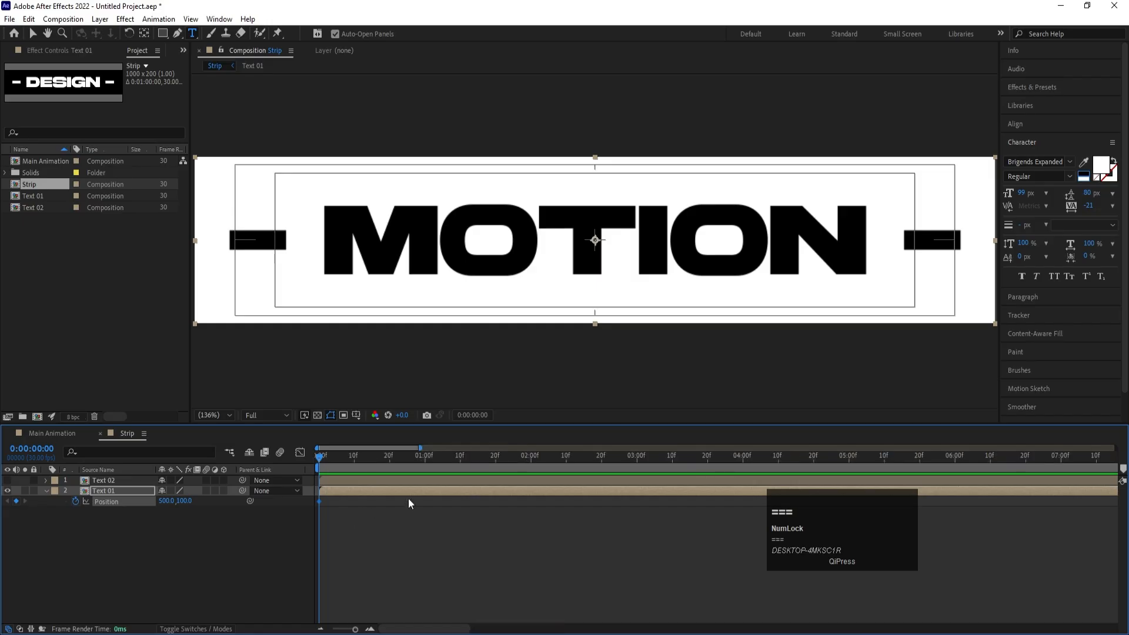
pyautogui.click(531, 461)
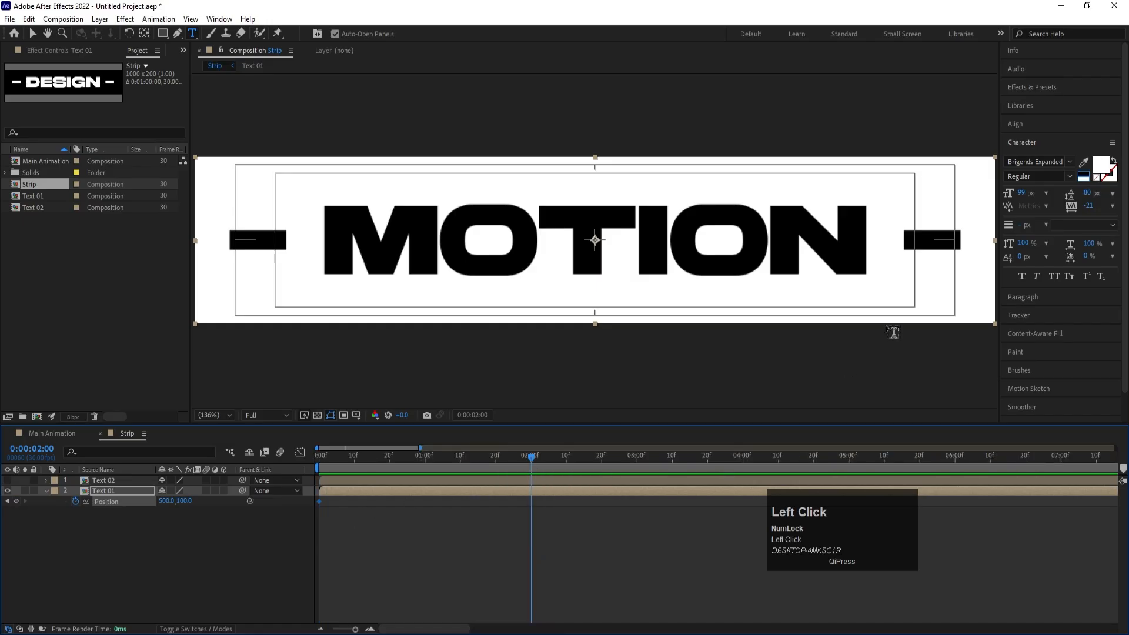
pyautogui.press('v')
pyautogui.moveTo(941, 276); pyautogui.dragTo(166, 269)
pyautogui.press('Left')
pyautogui.press('Left')
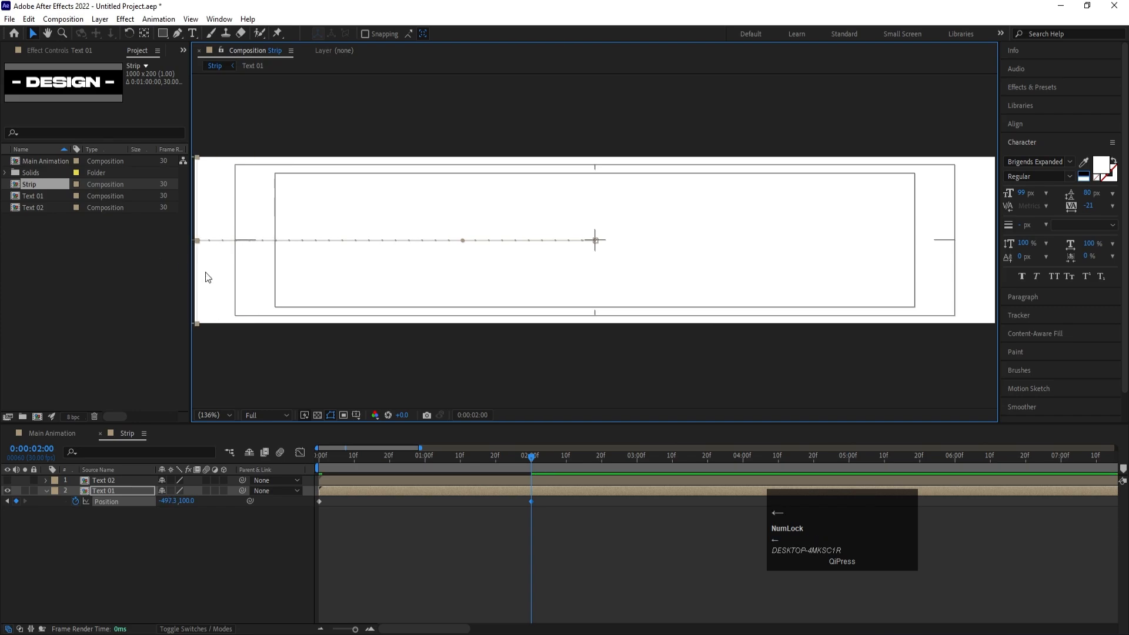
pyautogui.press('Left')
pyautogui.press('Right')
pyautogui.press('Left')
pyautogui.scroll(-3, 361, 306)
pyautogui.scroll(2, 414, 230)
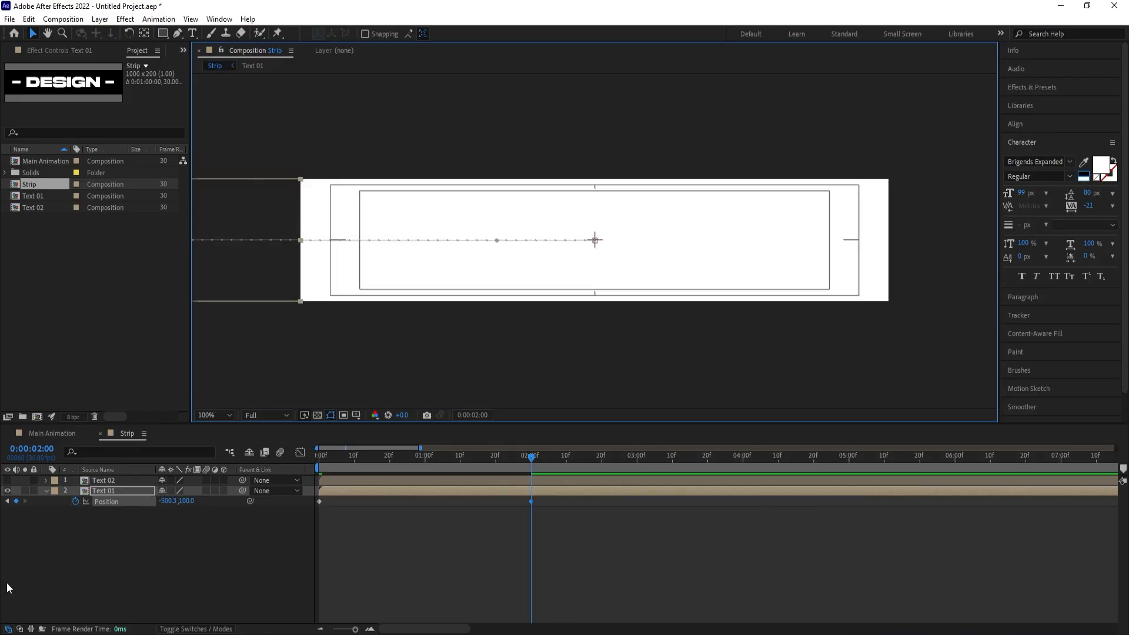
# Make Text 02 visible and parent it to the Text 01 layer.
pyautogui.click(86, 559)
pyautogui.click(7, 479)
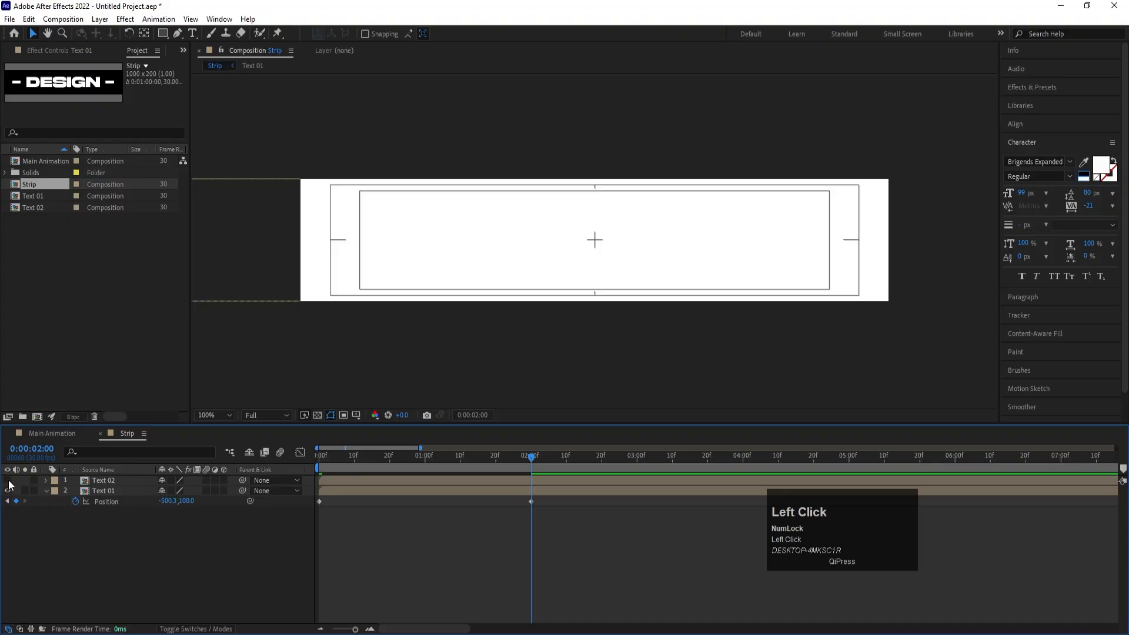
pyautogui.click(92, 479)
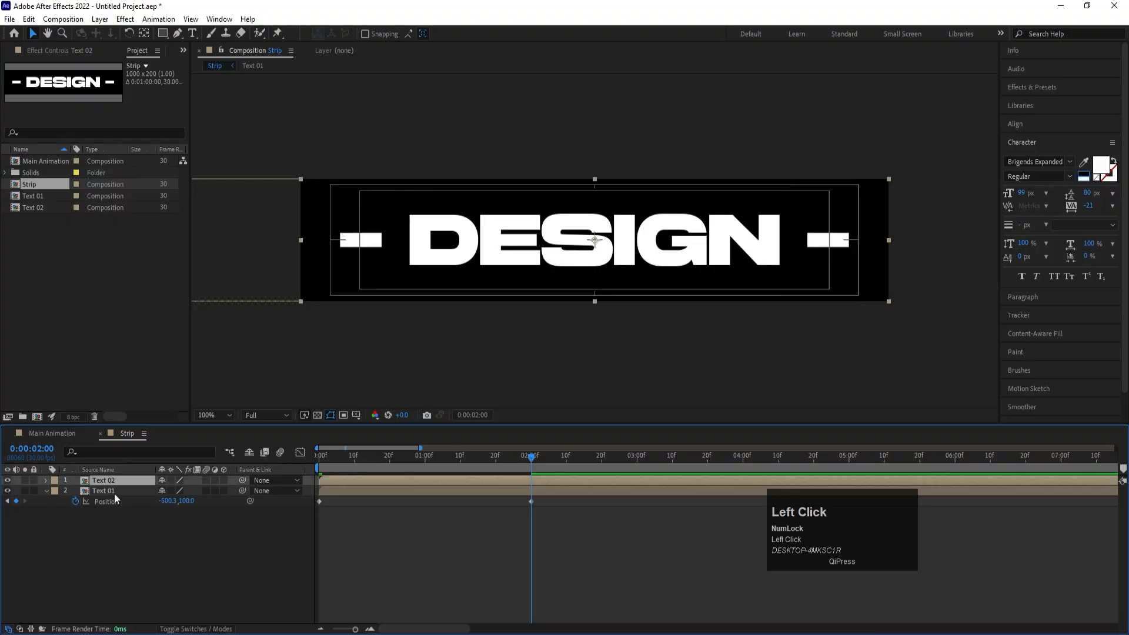
pyautogui.moveTo(242, 480); pyautogui.dragTo(118, 500)
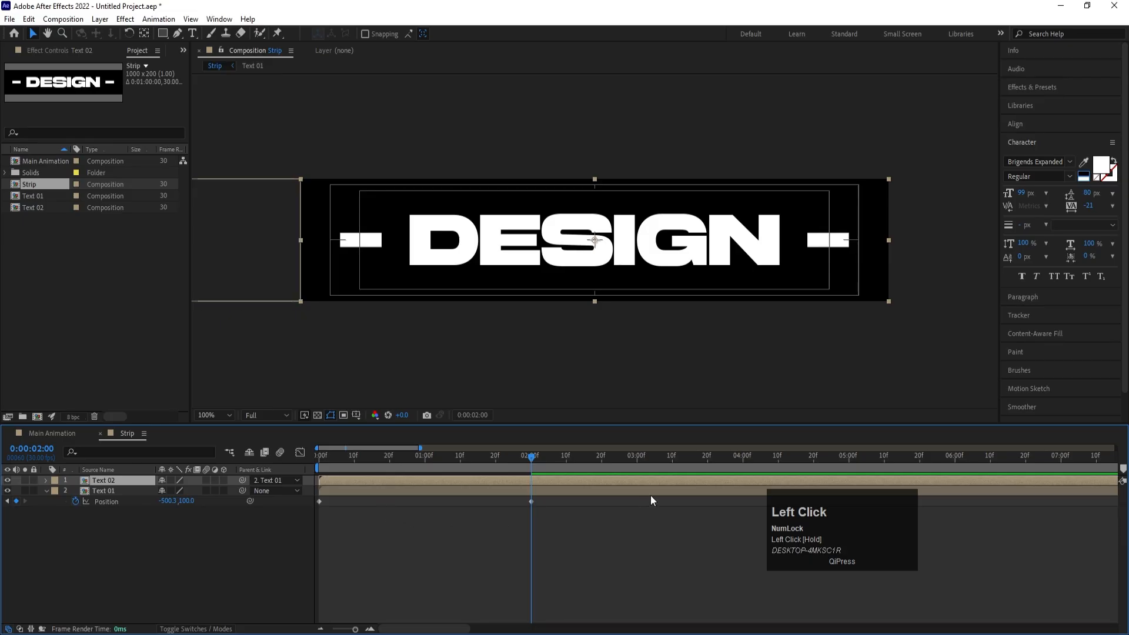
# Copy Text 01's Position keyframe from 0 seconds to 4 seconds and preview the scrolling strip from the start.
pyautogui.click(743, 456)
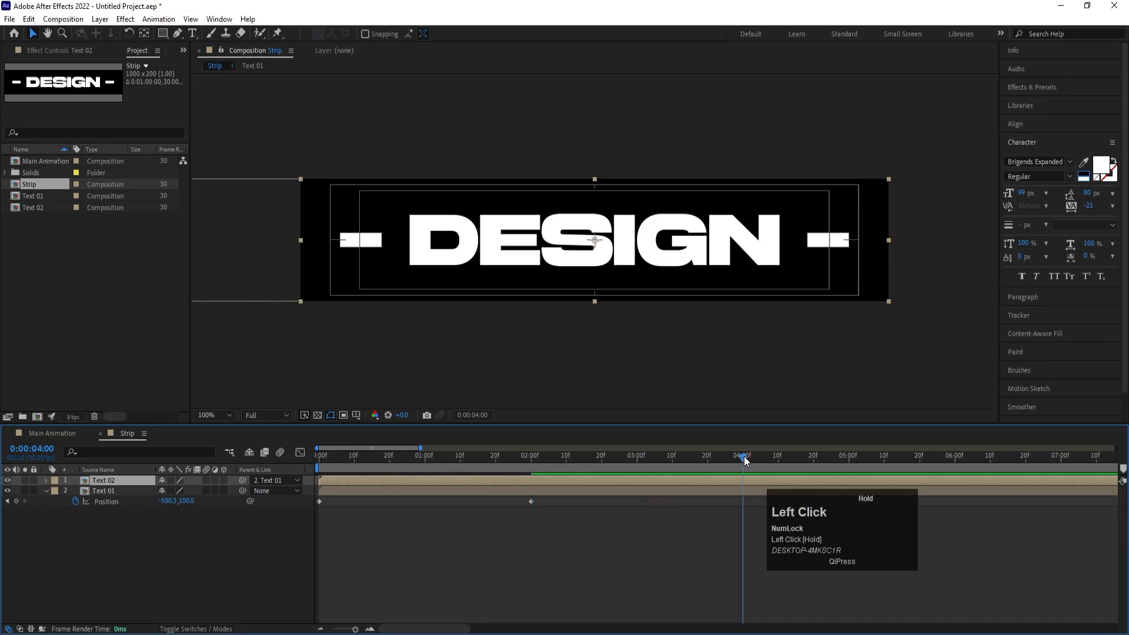
pyautogui.click(320, 501)
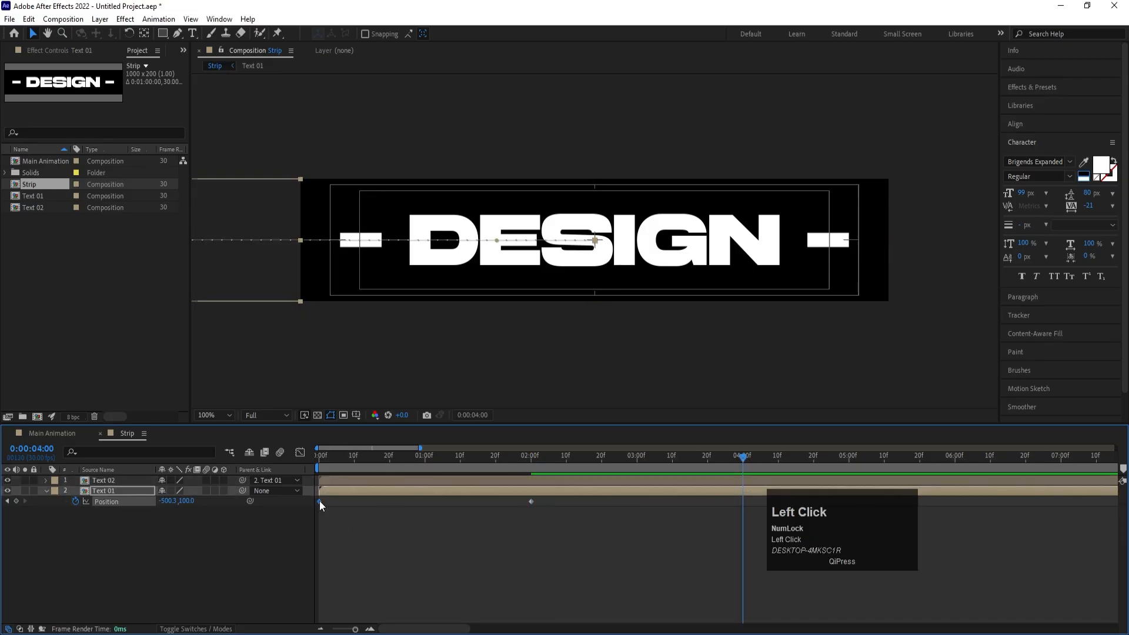
pyautogui.hotkey('ctrl', 'c')
pyautogui.hotkey('ctrl', 'v')
pyautogui.moveTo(405, 457); pyautogui.dragTo(316, 456)
pyautogui.press('space')
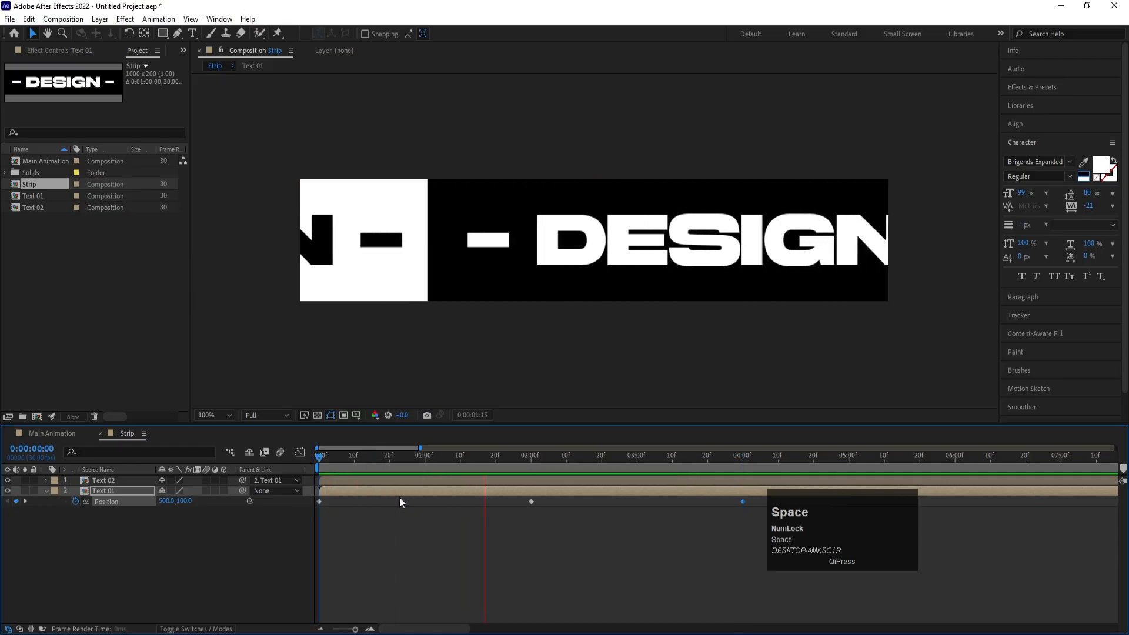
pyautogui.press('space')
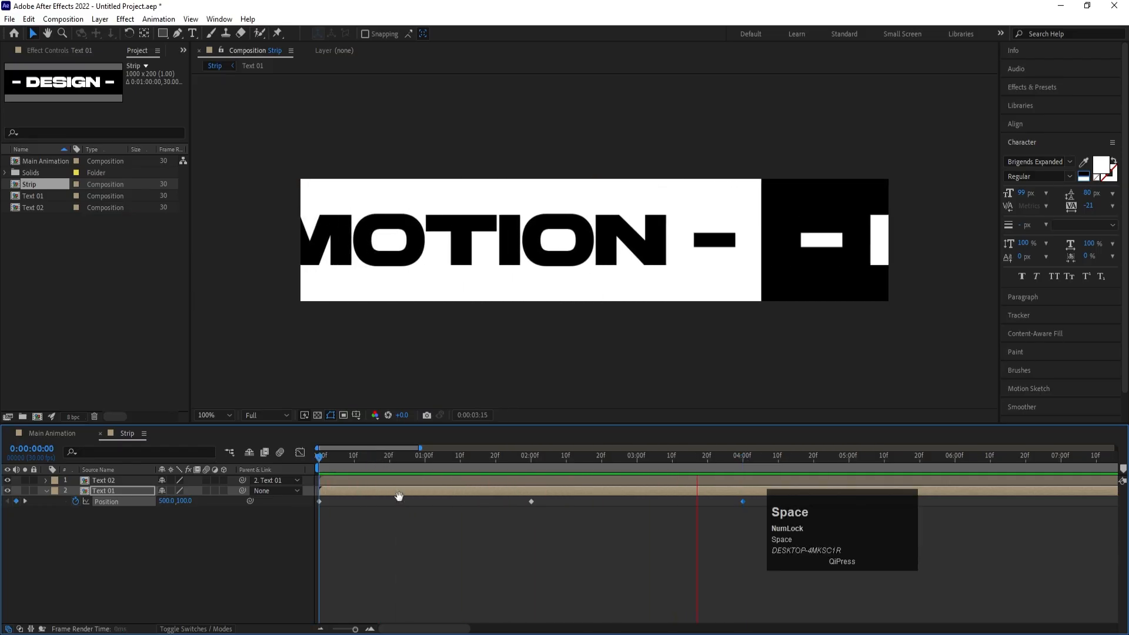
# Duplicate Text 01's 2-second Position keyframe at 0:00:02:20 as a hold, and move the last keyframe to 0:00:04:20.
pyautogui.moveTo(593, 463); pyautogui.dragTo(600, 467)
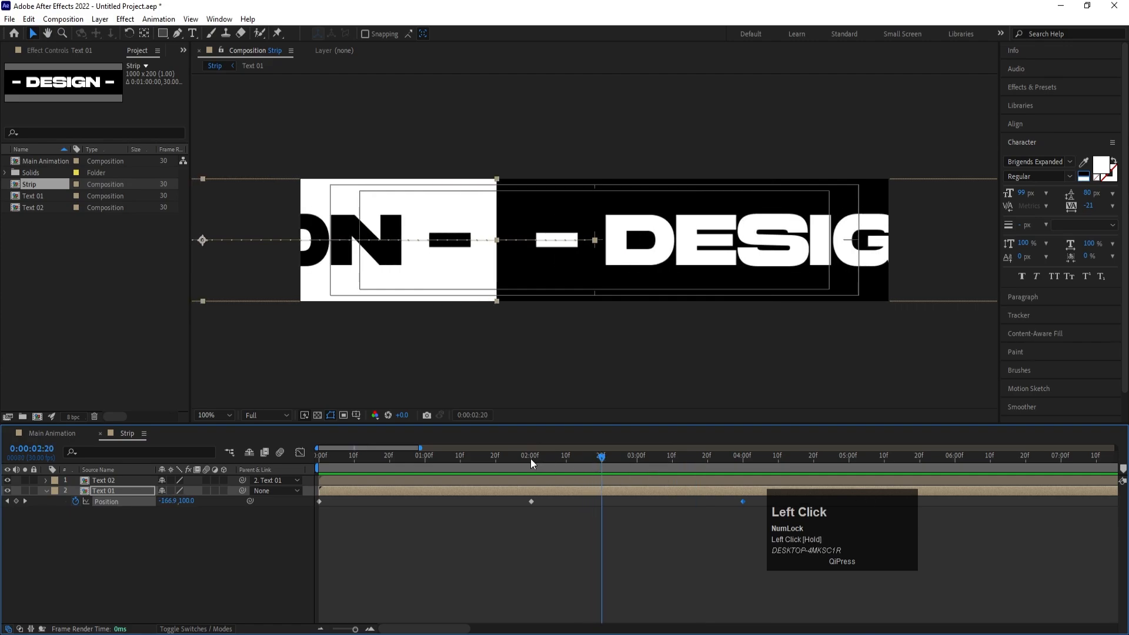
pyautogui.click(531, 502)
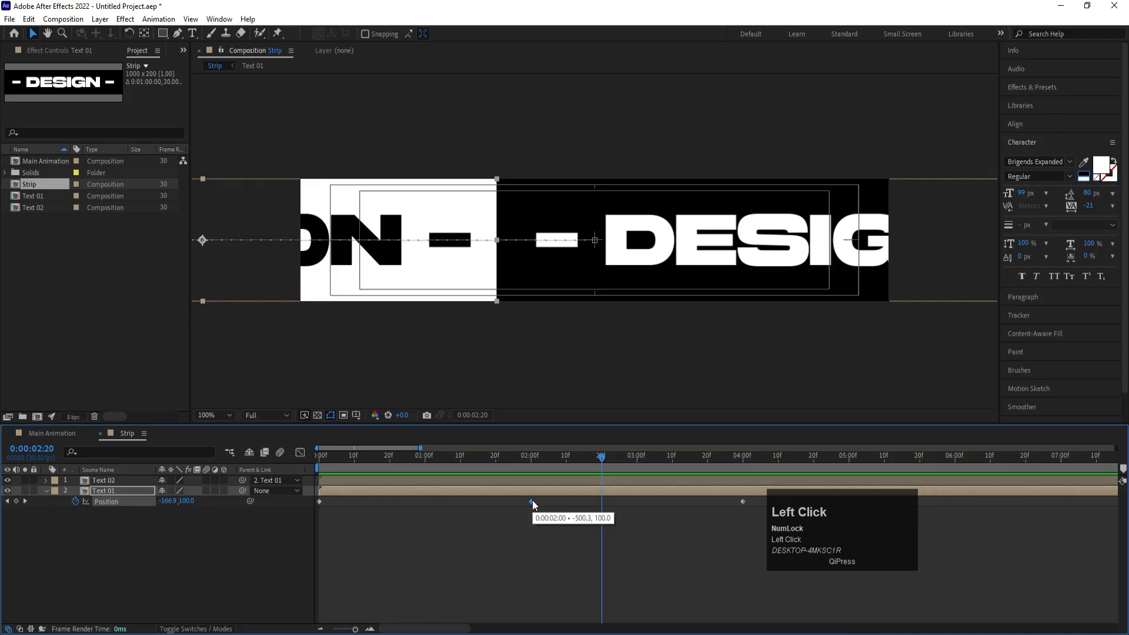
pyautogui.hotkey('ctrl', 'c')
pyautogui.hotkey('ctrl', 'v')
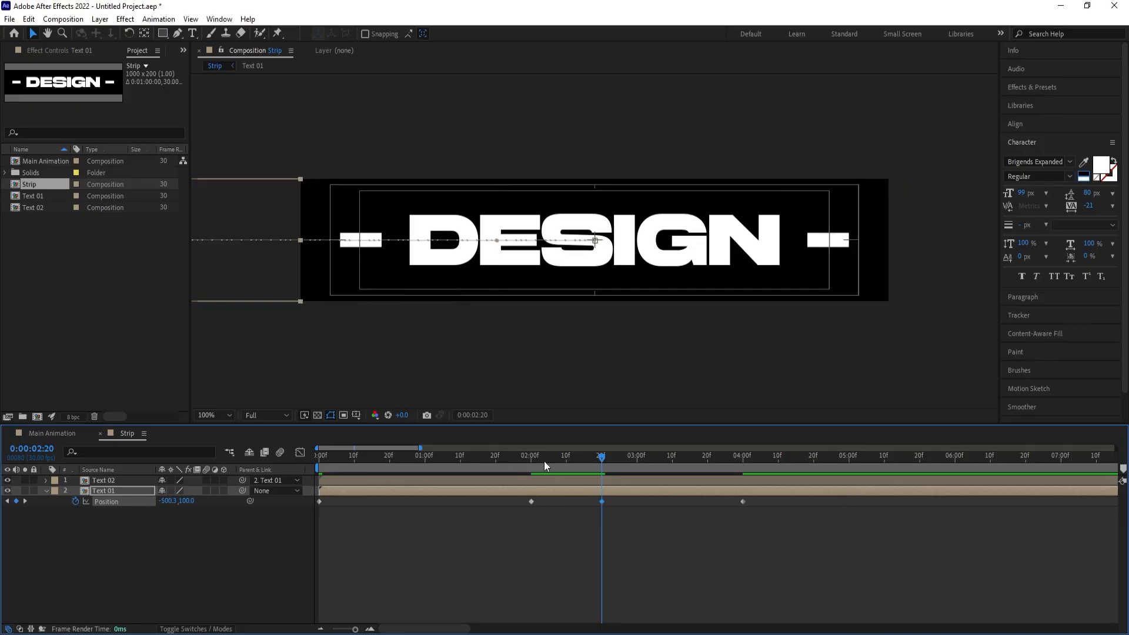
pyautogui.moveTo(744, 462); pyautogui.dragTo(814, 462)
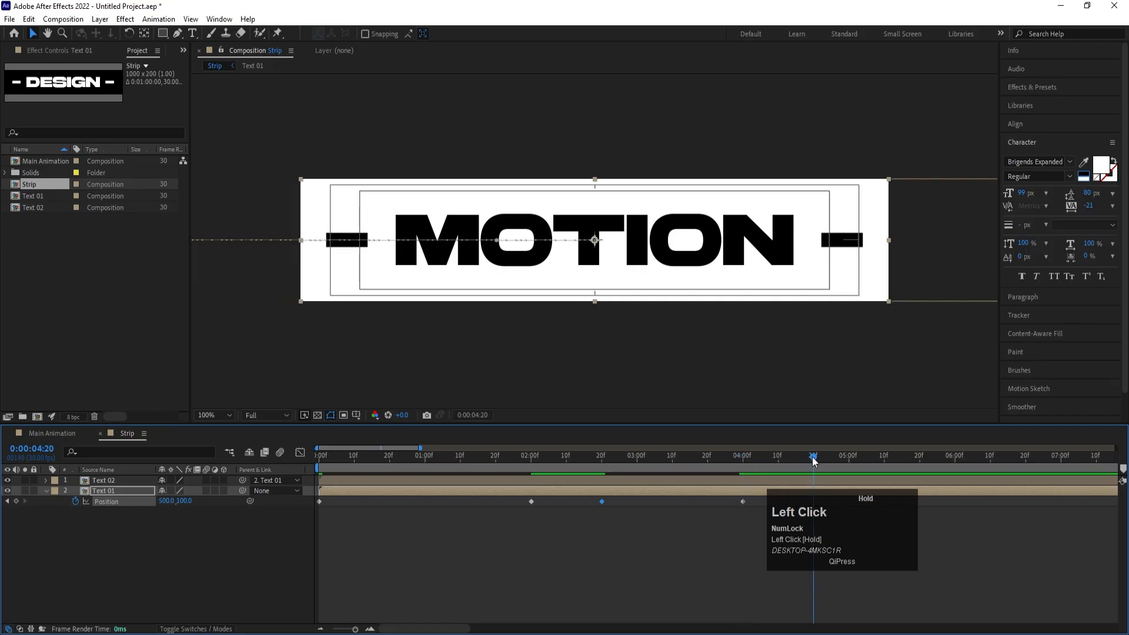
pyautogui.moveTo(743, 501); pyautogui.dragTo(811, 550)
# Apply Easy Ease to all Text 01 Position keyframes, shape the speed graph into steep mid-move peaks and preview the motion.
pyautogui.moveTo(900, 584); pyautogui.dragTo(308, 450)
pyautogui.press('F9')
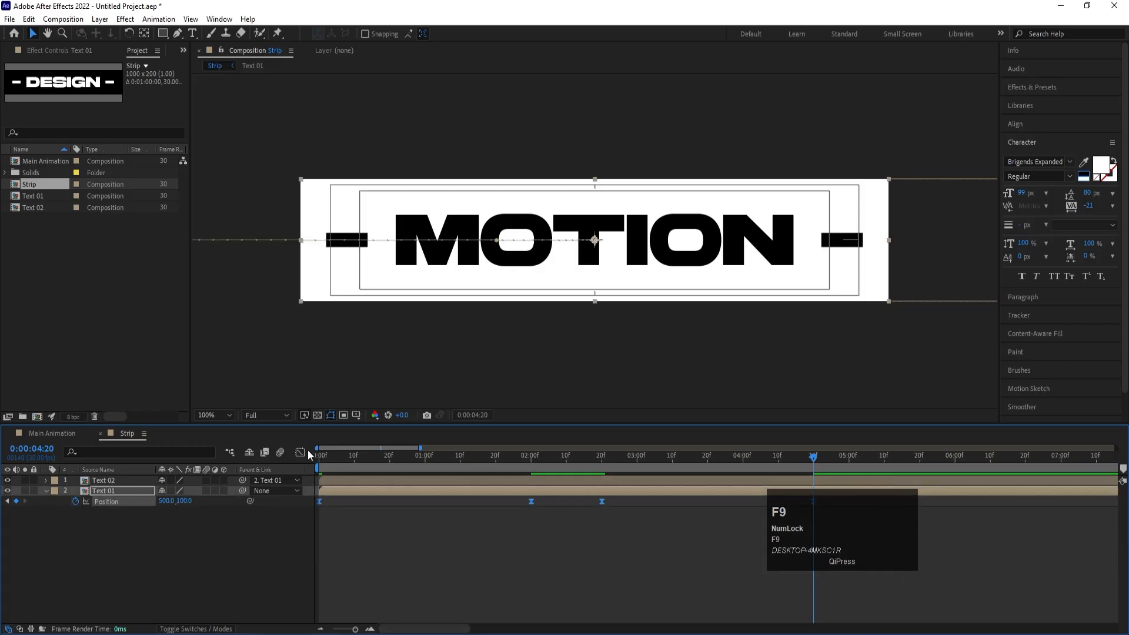
pyautogui.click(302, 452)
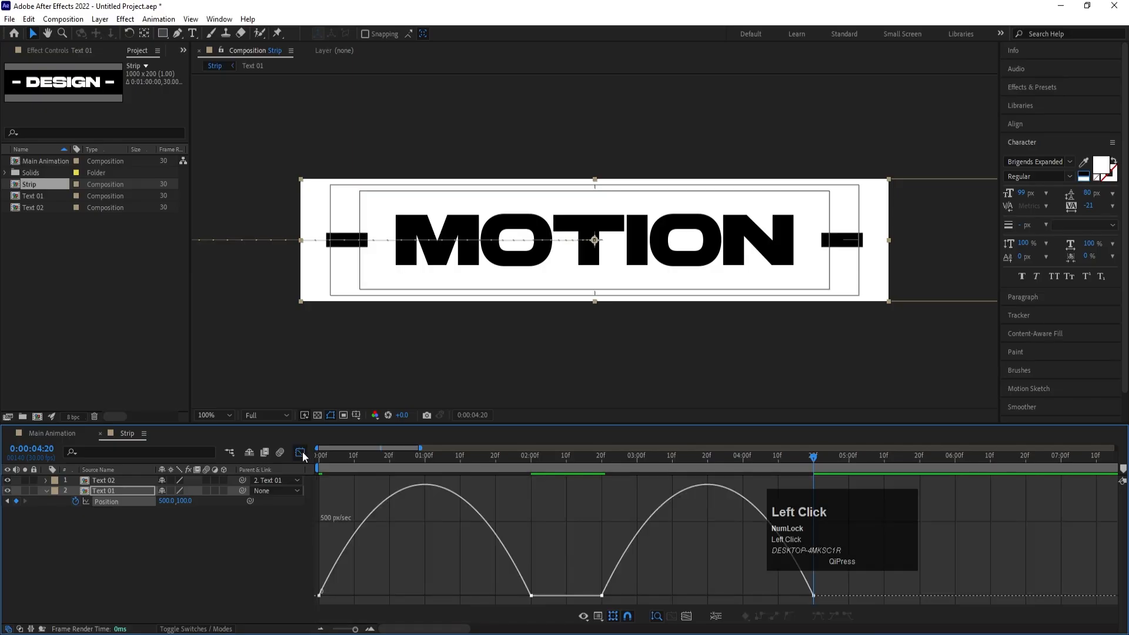
pyautogui.rightClick(456, 548)
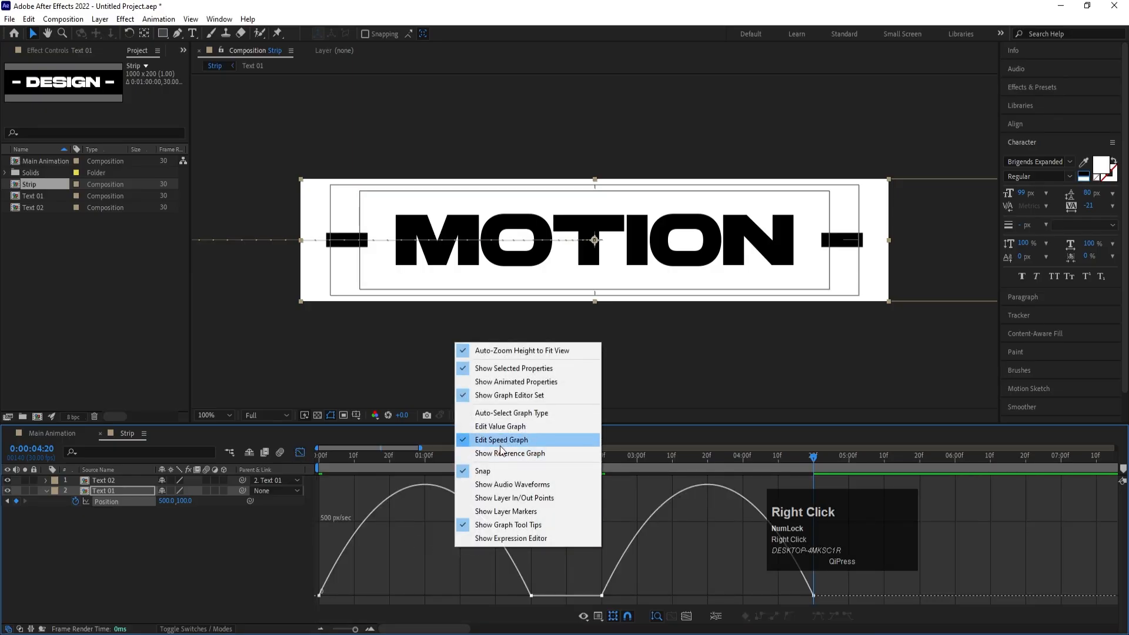
pyautogui.moveTo(870, 533); pyautogui.dragTo(387, 590)
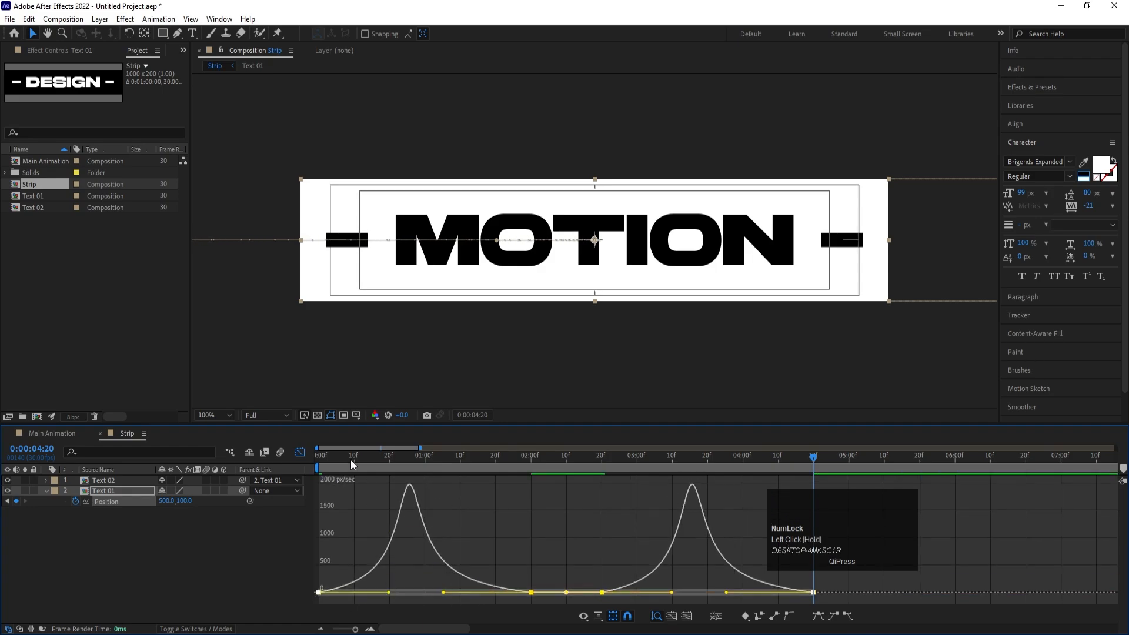
pyautogui.click(300, 452)
pyautogui.press('space')
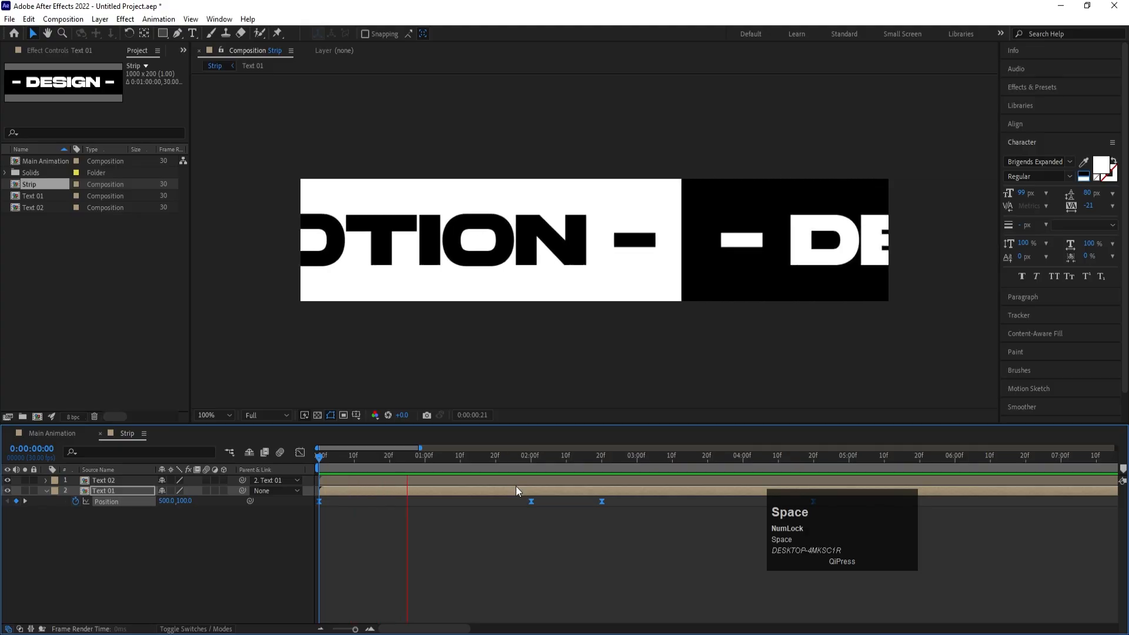
pyautogui.press('-')
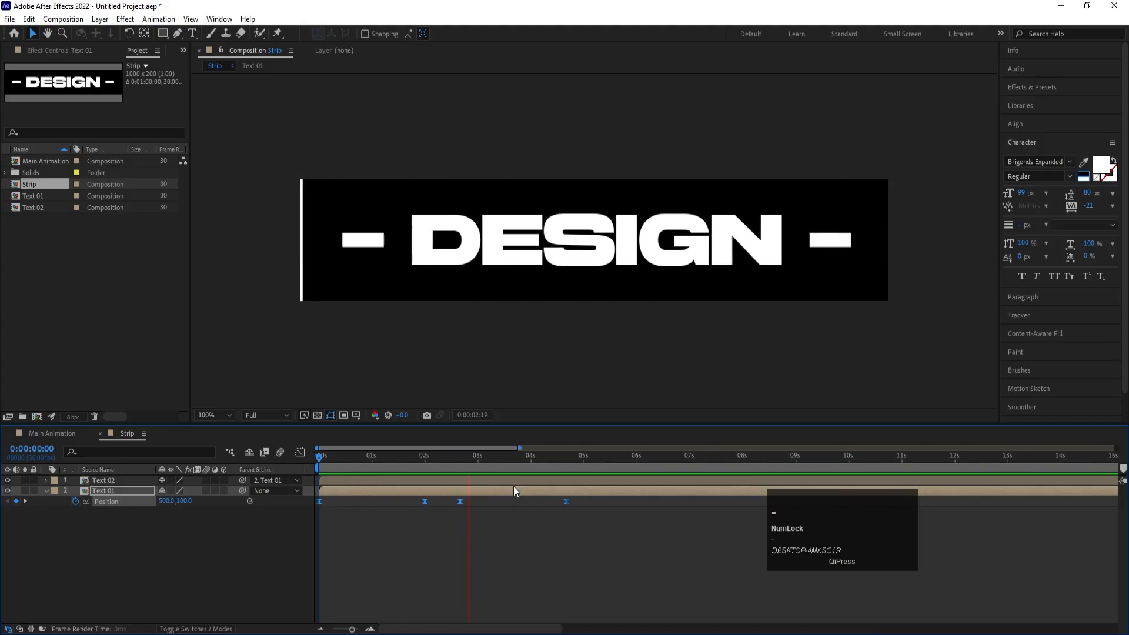
pyautogui.press('space')
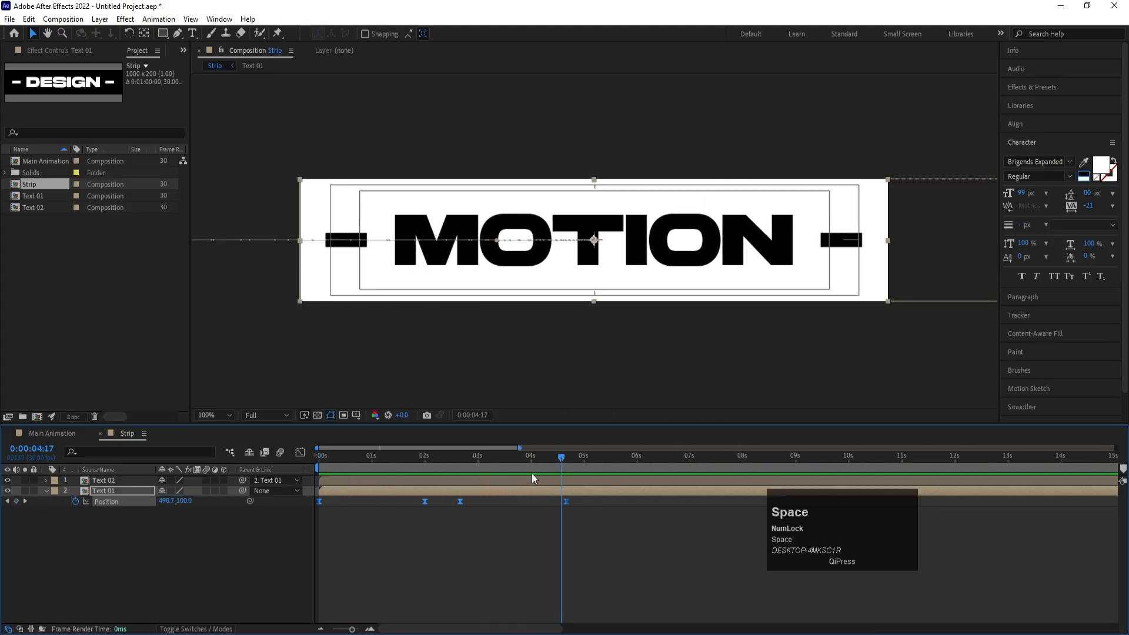
# Compress all of Text 01's Position keyframes proportionally in time so that the last one lands at 0:00:04:00.
pyautogui.moveTo(534, 460); pyautogui.dragTo(532, 460)
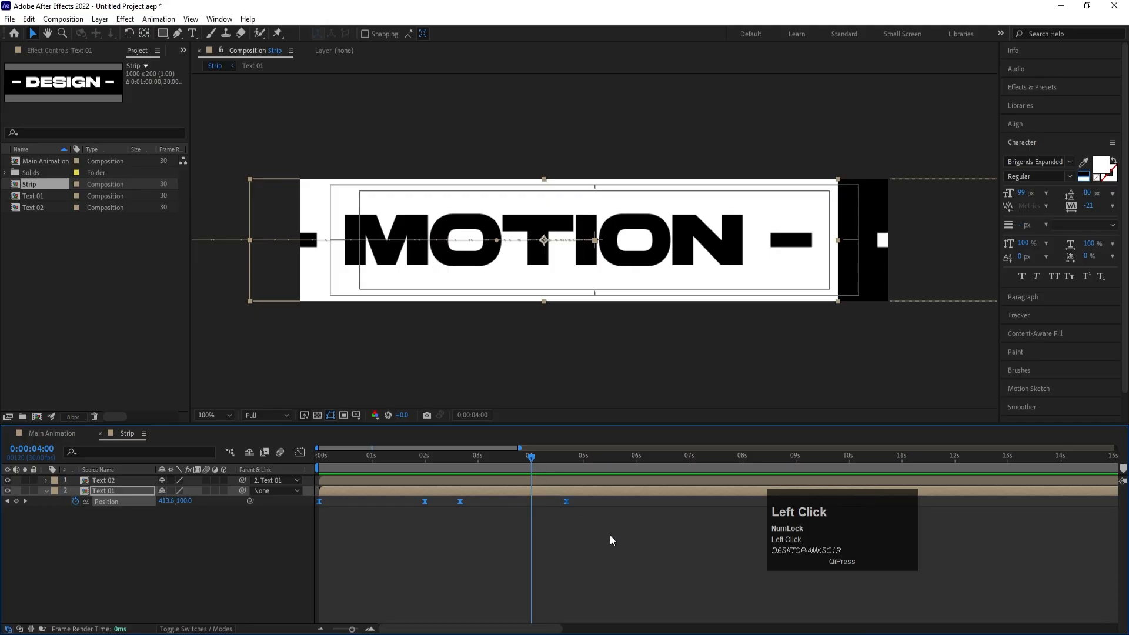
pyautogui.moveTo(611, 540); pyautogui.dragTo(313, 487)
pyautogui.moveTo(566, 502); pyautogui.dragTo(531, 502)
pyautogui.click(24, 541)
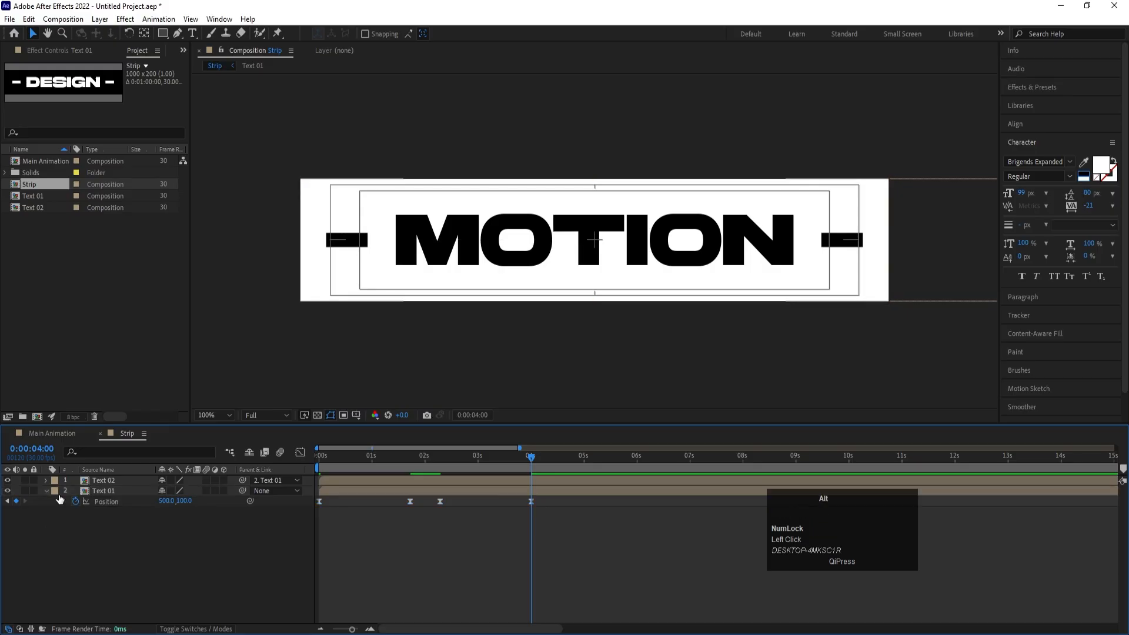
# Add the expression loopOut() to Text 01's Position property.
pyautogui.keyDown('alt'); pyautogui.click(74, 500); pyautogui.keyUp('alt')
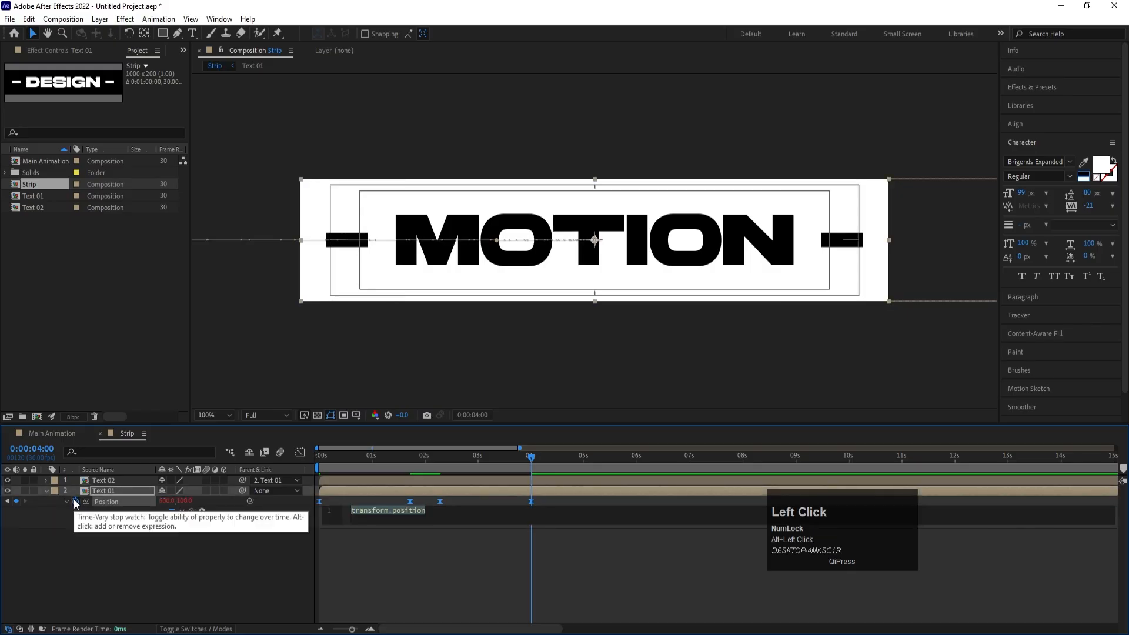
pyautogui.write('lo')
pyautogui.press('Down')
pyautogui.press('Down')
pyautogui.press('Down')
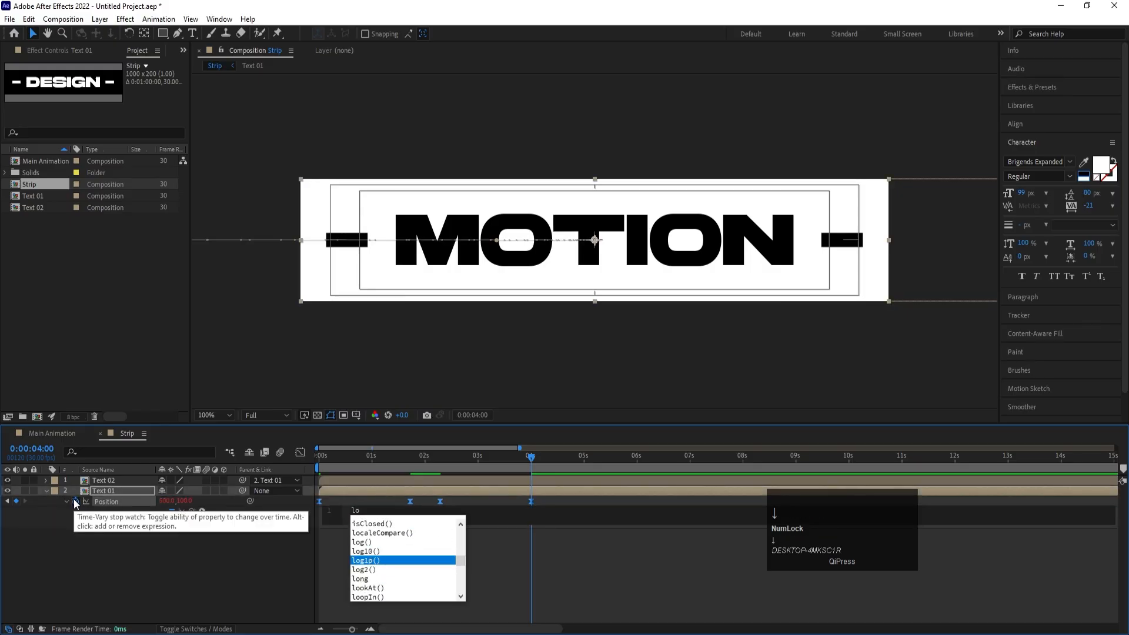
pyautogui.write('op')
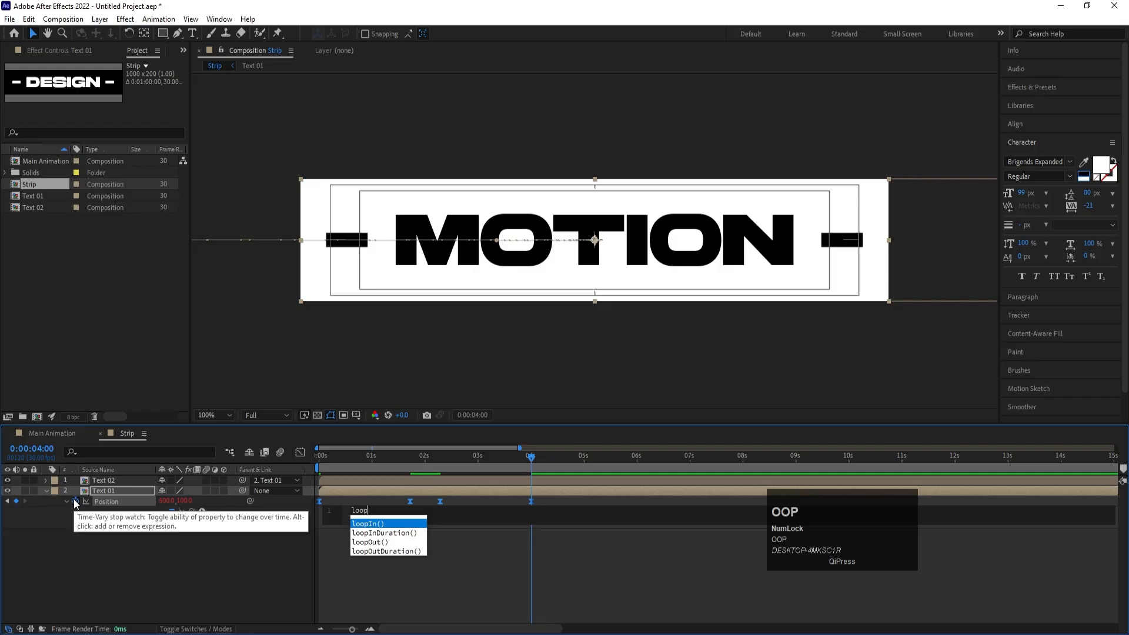
pyautogui.press('Down')
pyautogui.press('Down')
pyautogui.press('Return')
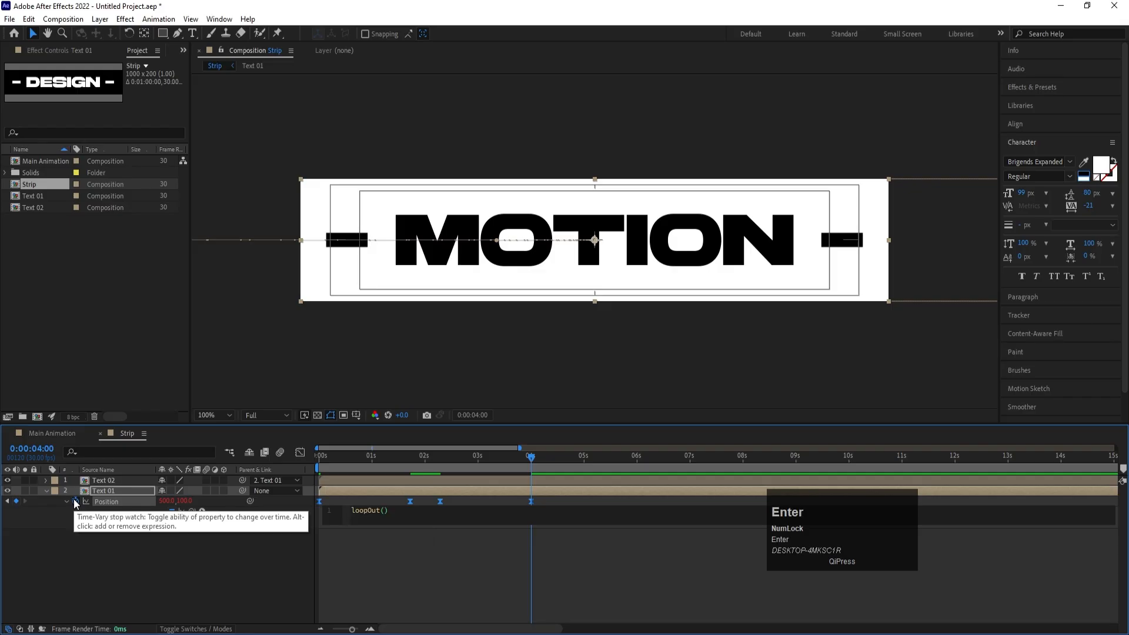
pyautogui.click(154, 599)
# Preview the looping strip animation past its last keyframe and again from the start to check the repetition.
pyautogui.press('-')
pyautogui.press('-')
pyautogui.press('-')
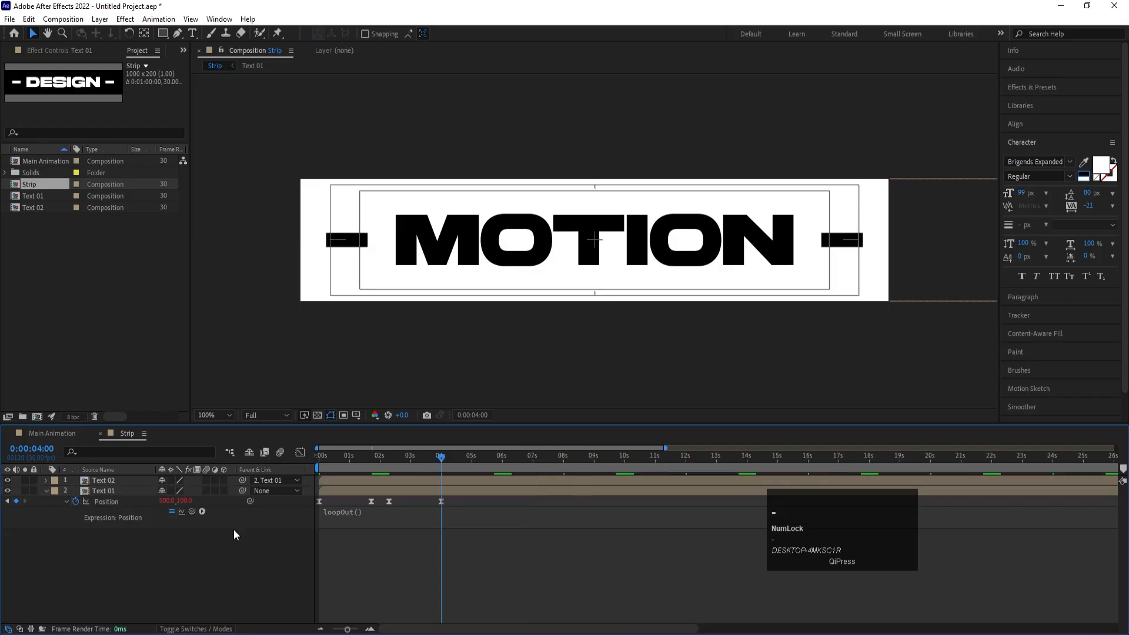
pyautogui.press('space')
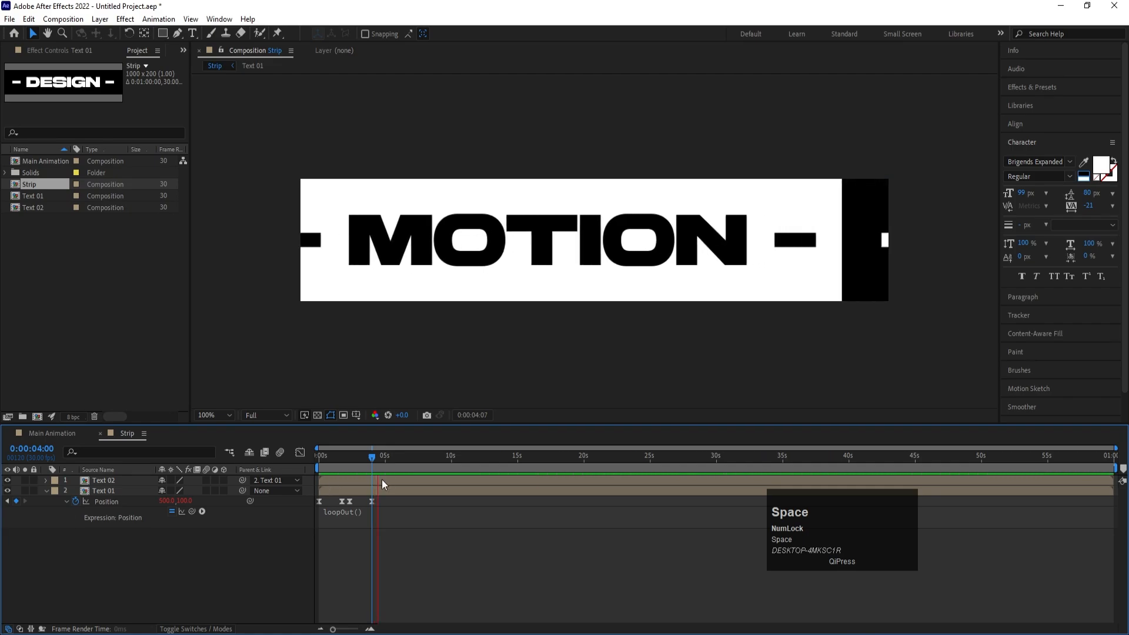
pyautogui.moveTo(376, 459); pyautogui.dragTo(250, 464)
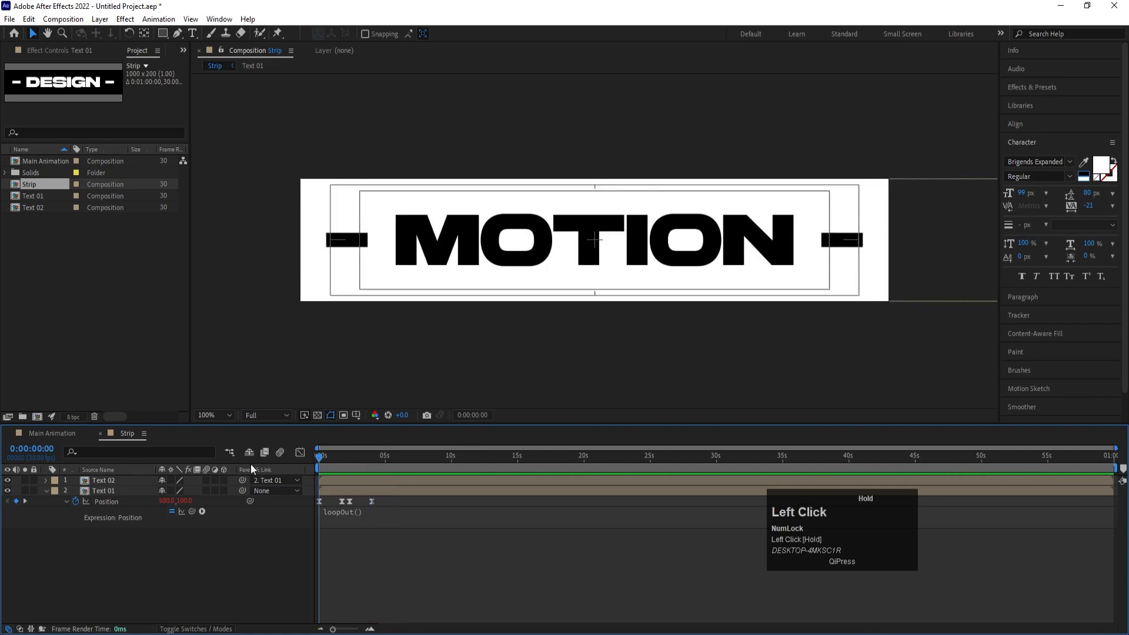
pyautogui.press('=')
pyautogui.press('=')
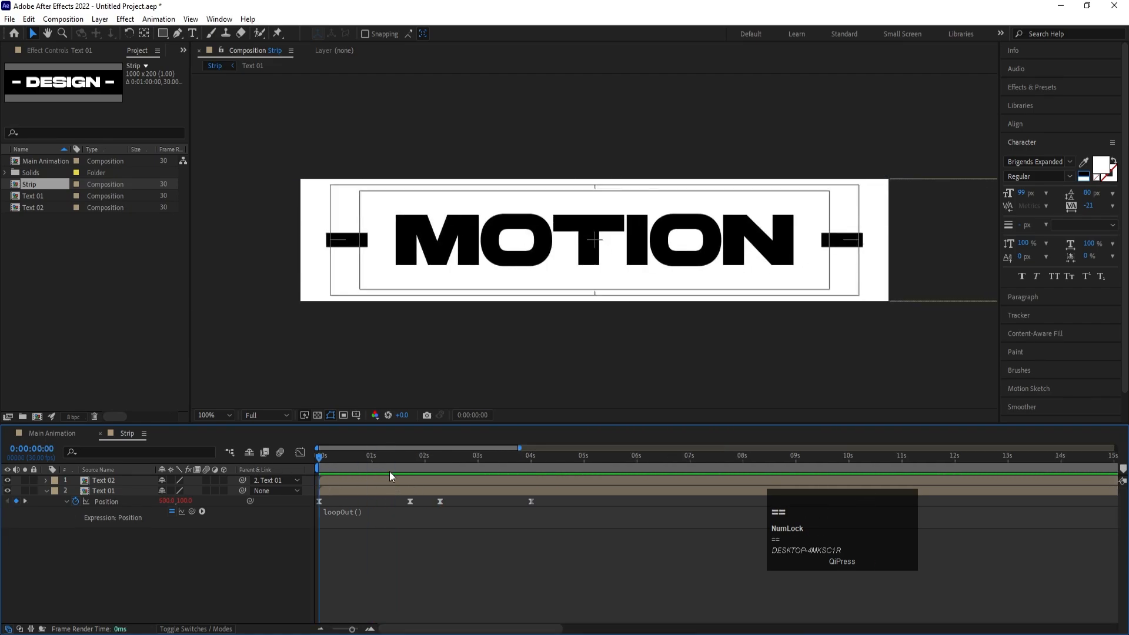
pyautogui.press('space')
pyautogui.click(533, 459)
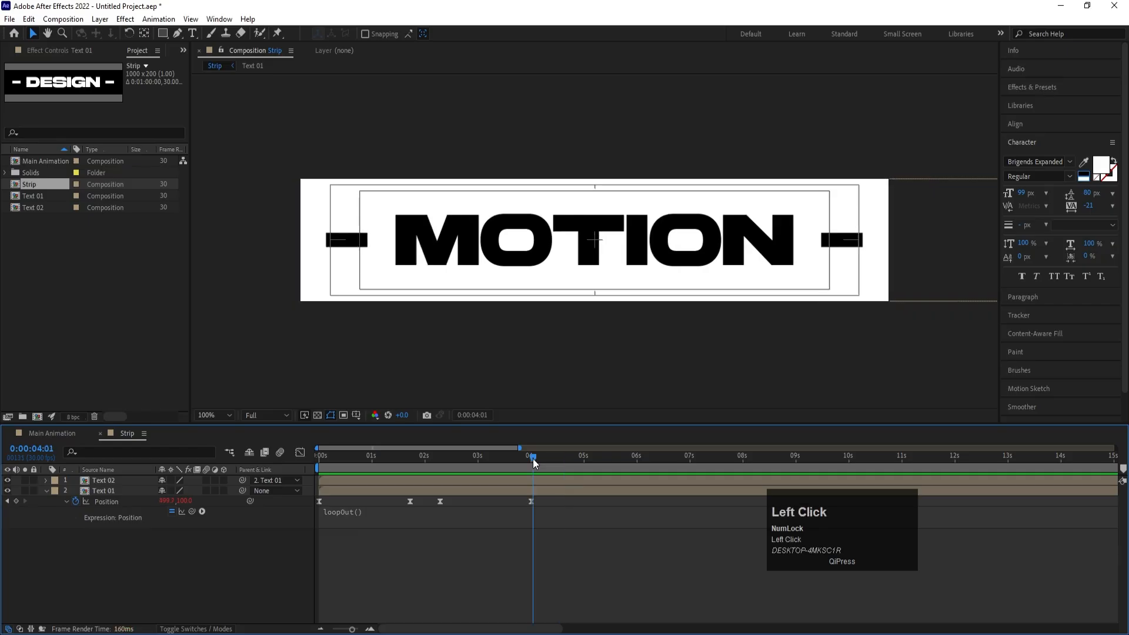
# Add the Strip composition to the Main Animation composition and set Main Animation's background color to red FF0000.
pyautogui.click(61, 434)
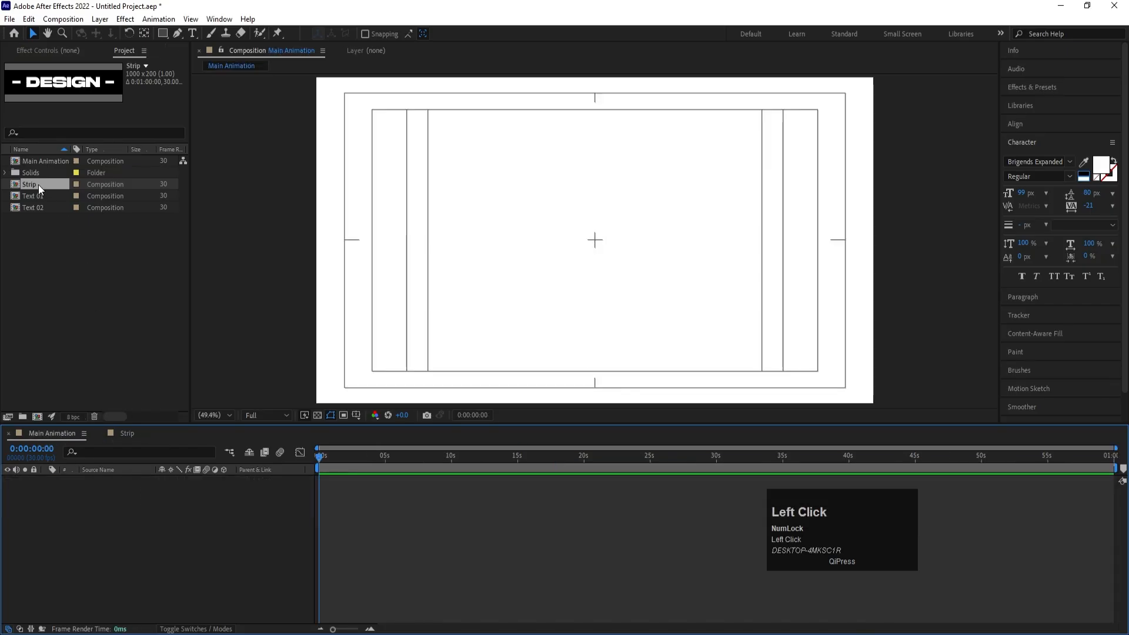
pyautogui.moveTo(38, 184); pyautogui.dragTo(139, 489)
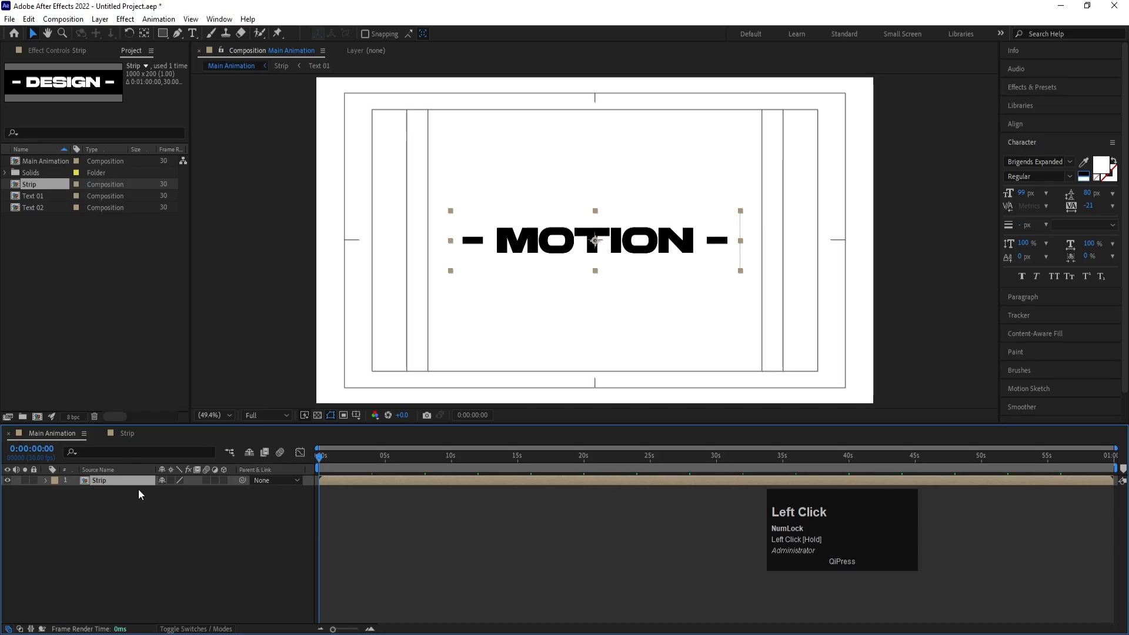
pyautogui.hotkey('ctrl', 'k')
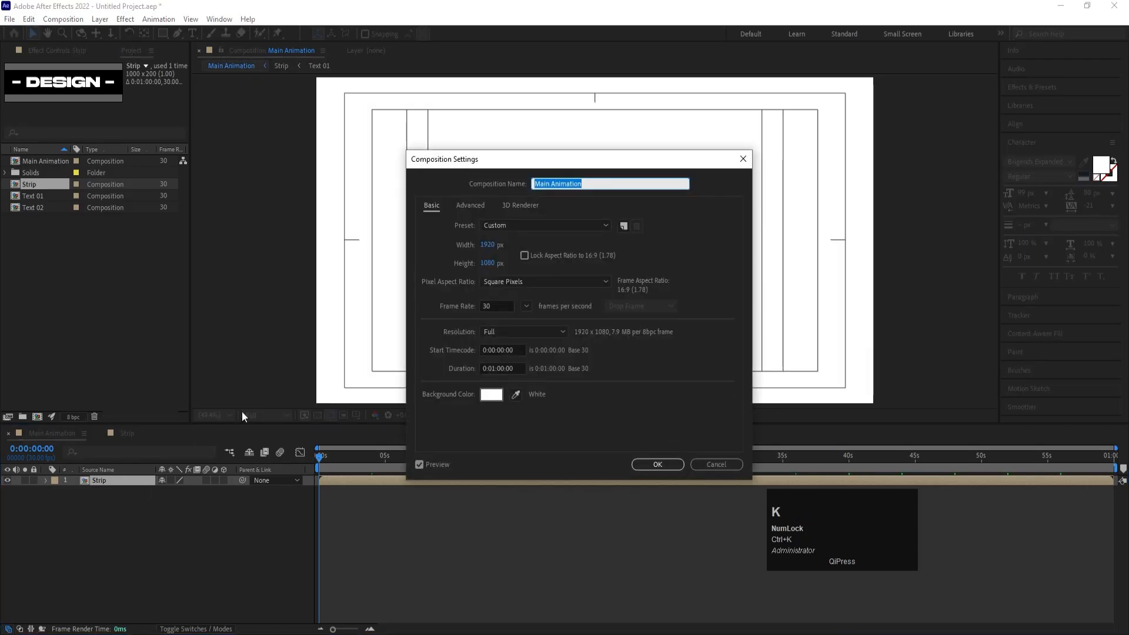
pyautogui.click(488, 395)
pyautogui.click(954, 339)
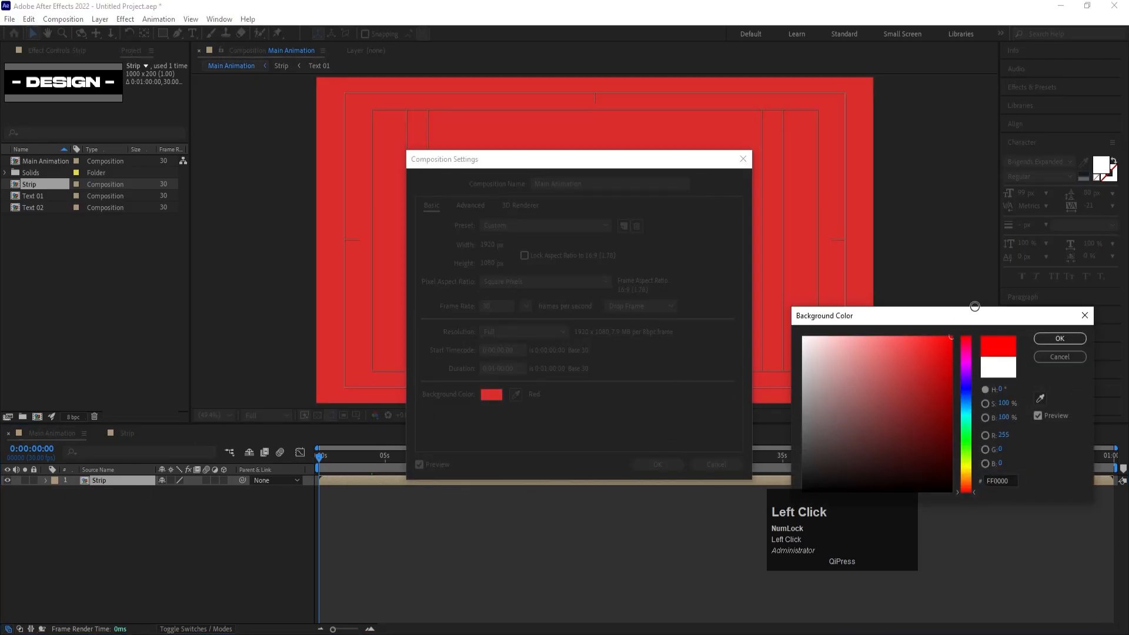
pyautogui.press('Return')
pyautogui.press('Return')
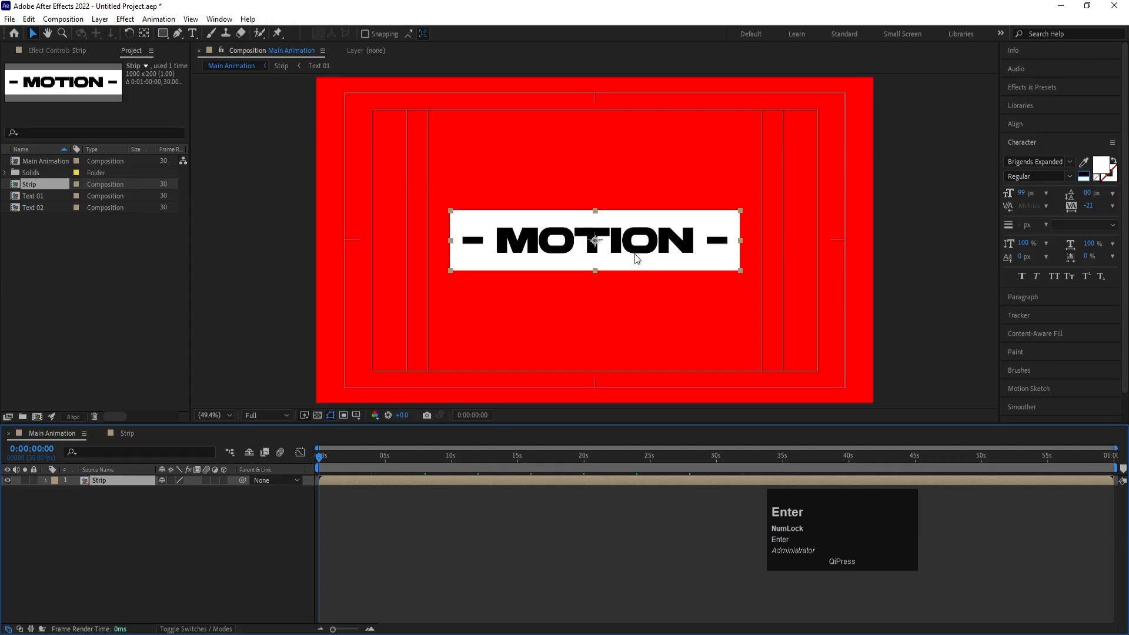
# Duplicate the Strip layer in the Main Animation composition.
pyautogui.click(101, 492)
pyautogui.click(102, 481)
pyautogui.hotkey('ctrl', 'd')
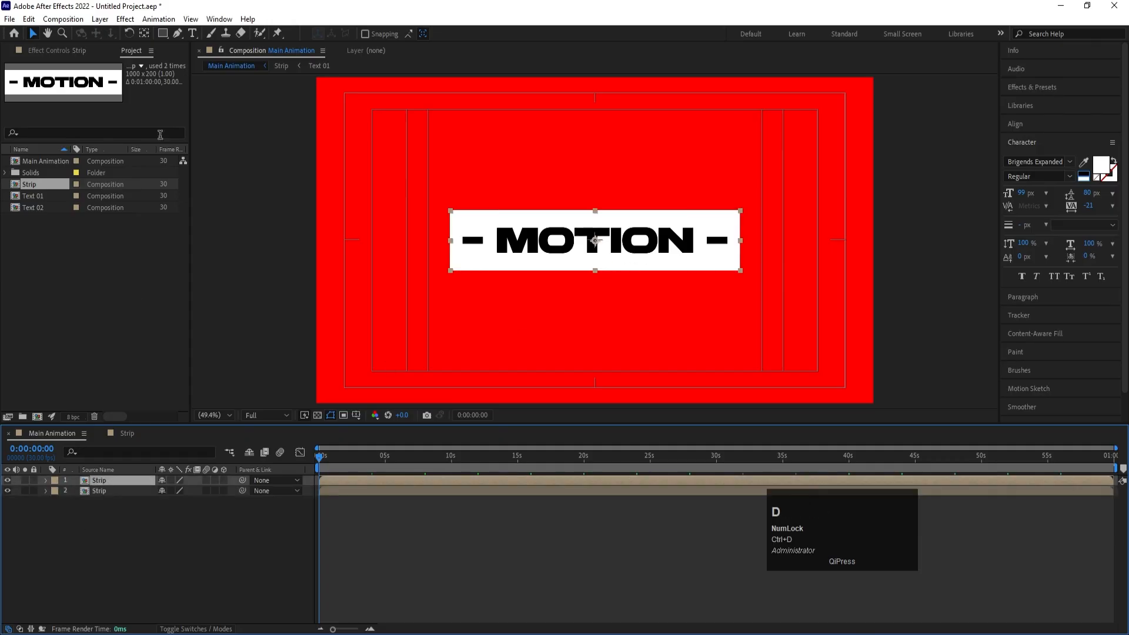
# Use Animation Composer's Anchor Point Mover to place the upper Strip layer's anchor point at the middle of its left edge.
pyautogui.click(227, 22)
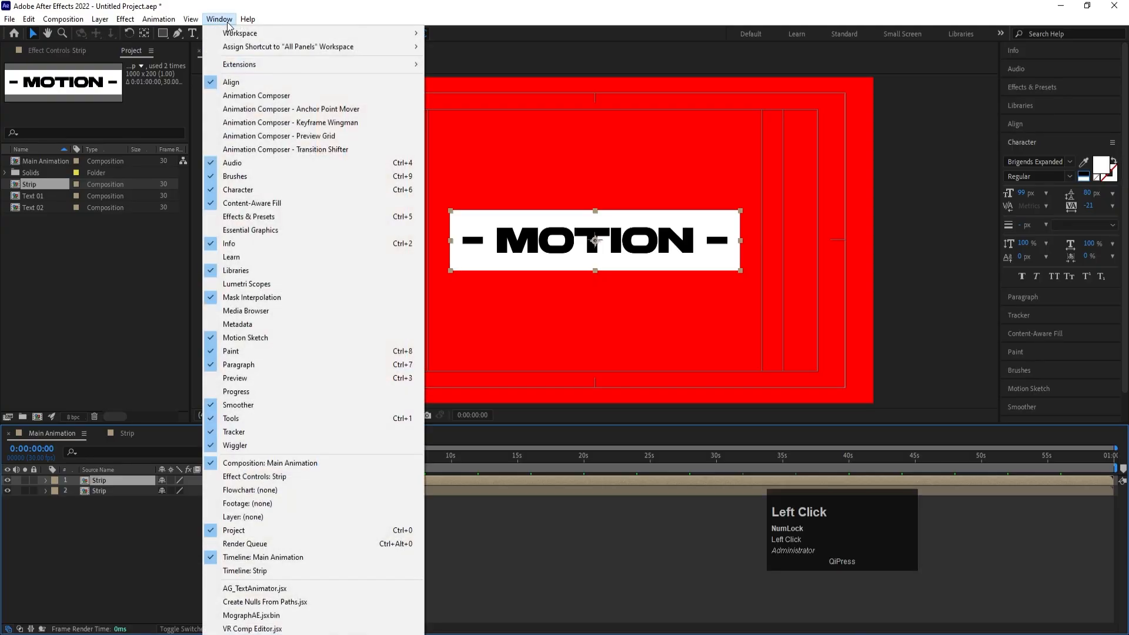
pyautogui.click(301, 109)
pyautogui.moveTo(98, 168); pyautogui.dragTo(262, 138)
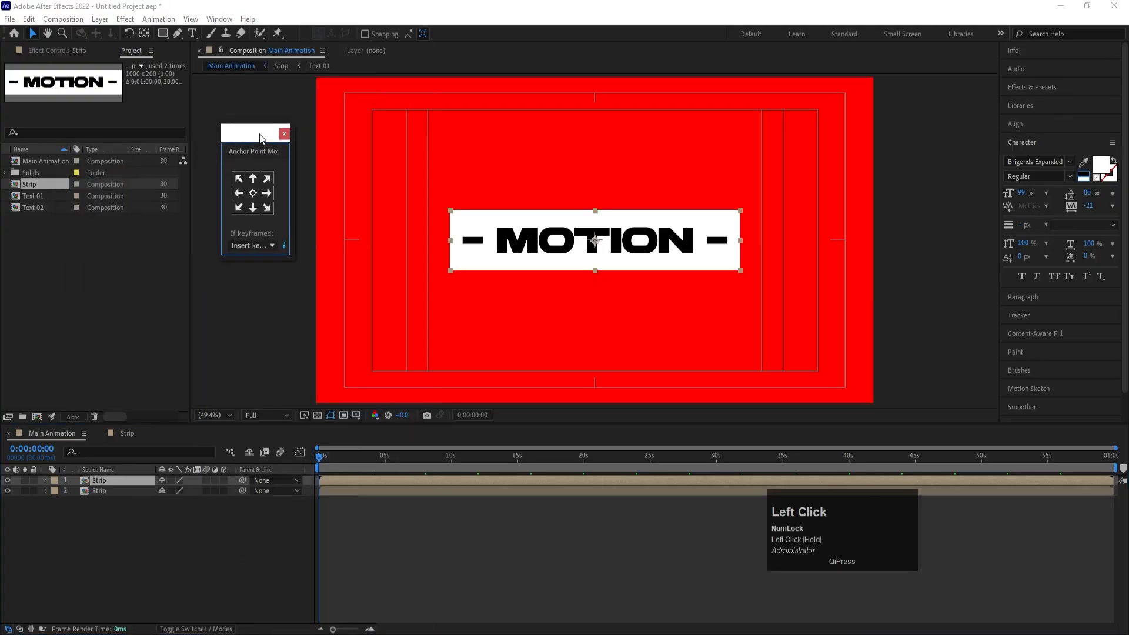
pyautogui.click(240, 199)
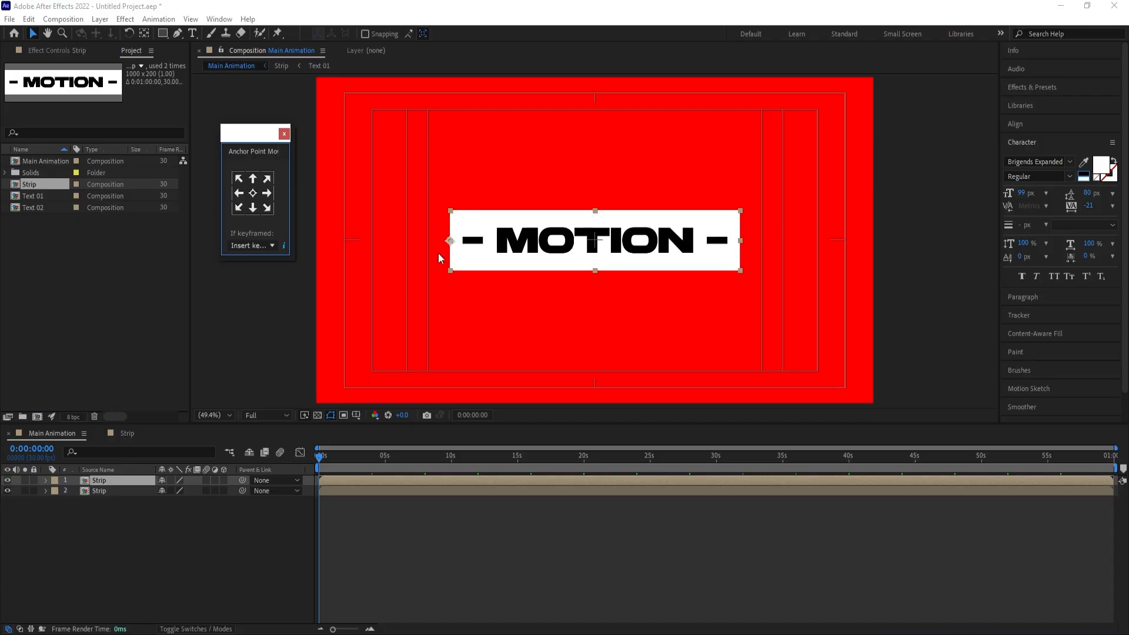
# Undo the anchor point change, and use the Pan Behind tool with Snapping to place the top Strip layer's anchor at its left edge's middle.
pyautogui.click(285, 134)
pyautogui.hotkey('ctrl', 'z')
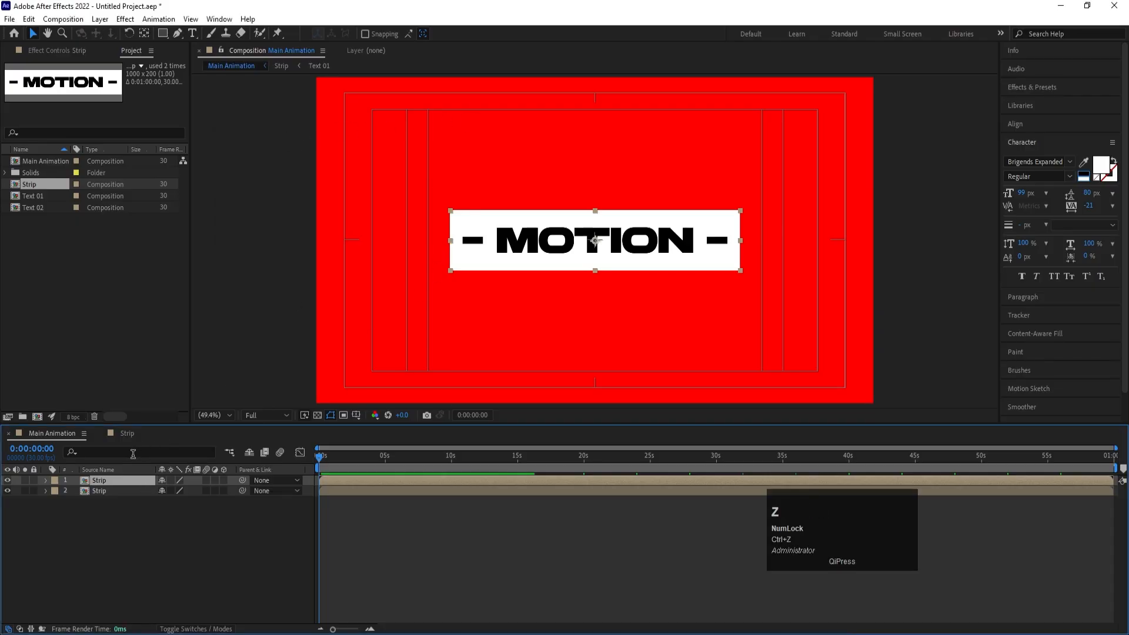
pyautogui.click(109, 483)
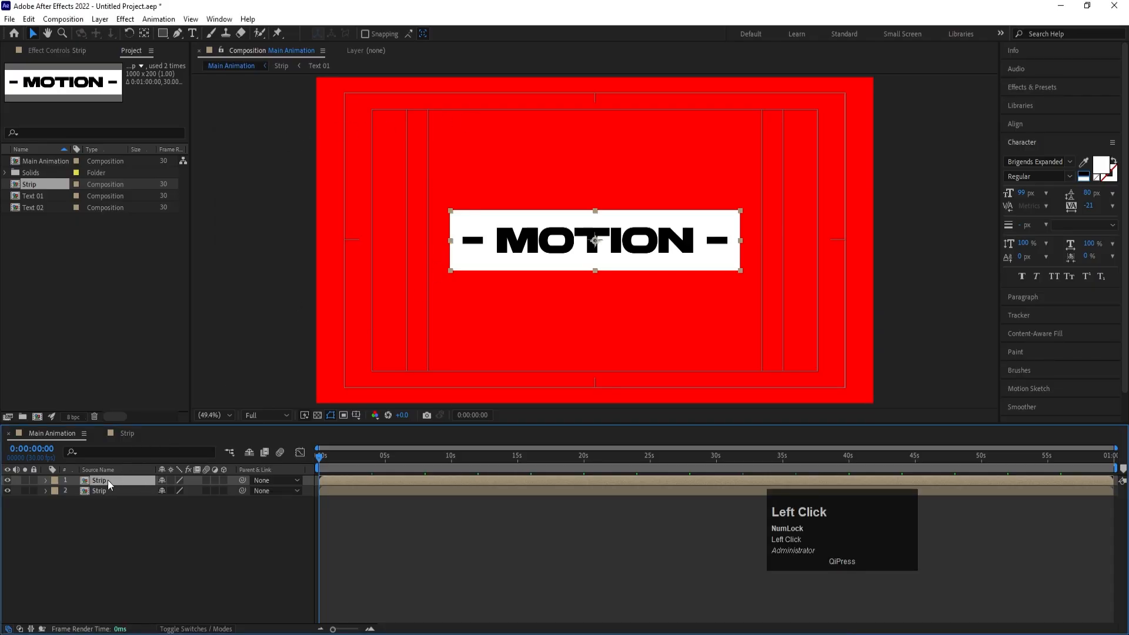
pyautogui.click(144, 33)
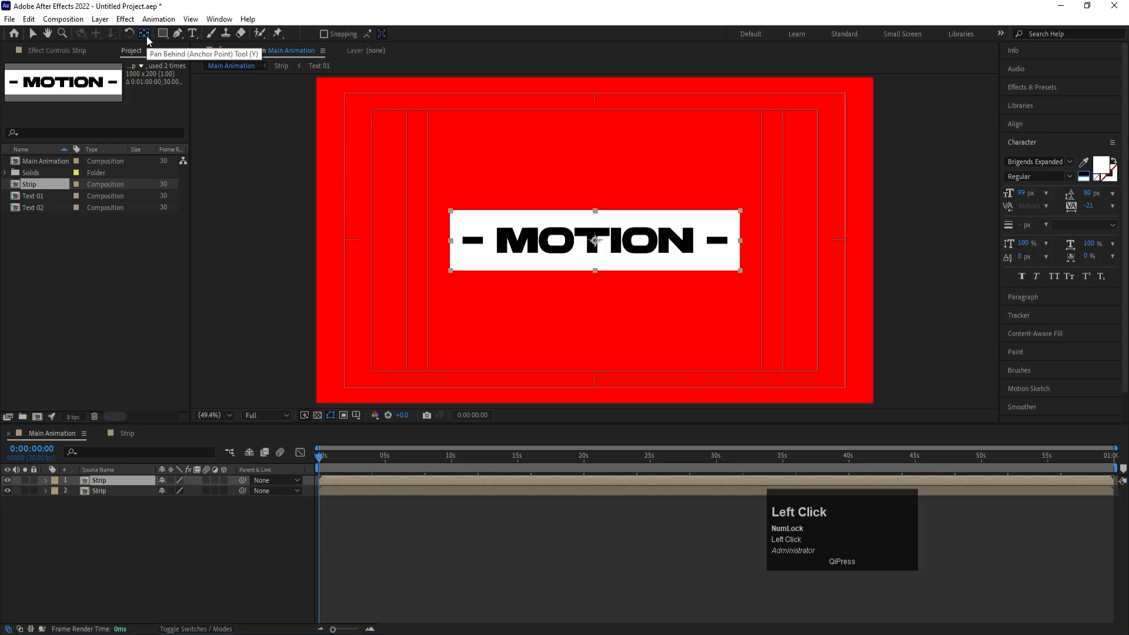
pyautogui.click(324, 34)
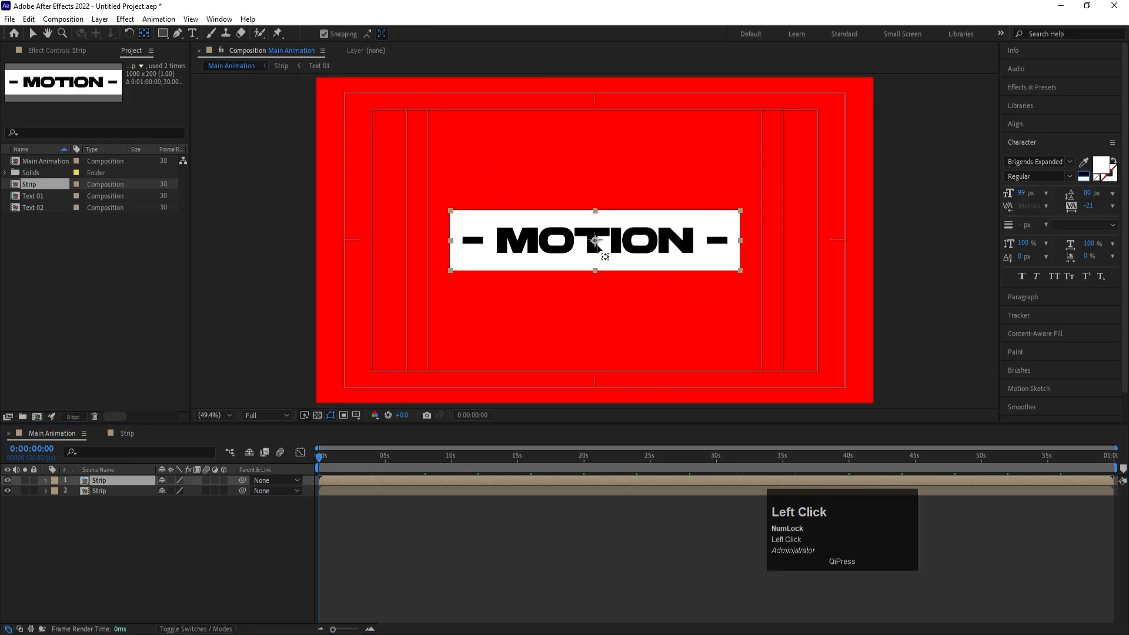
pyautogui.moveTo(596, 241); pyautogui.dragTo(450, 241)
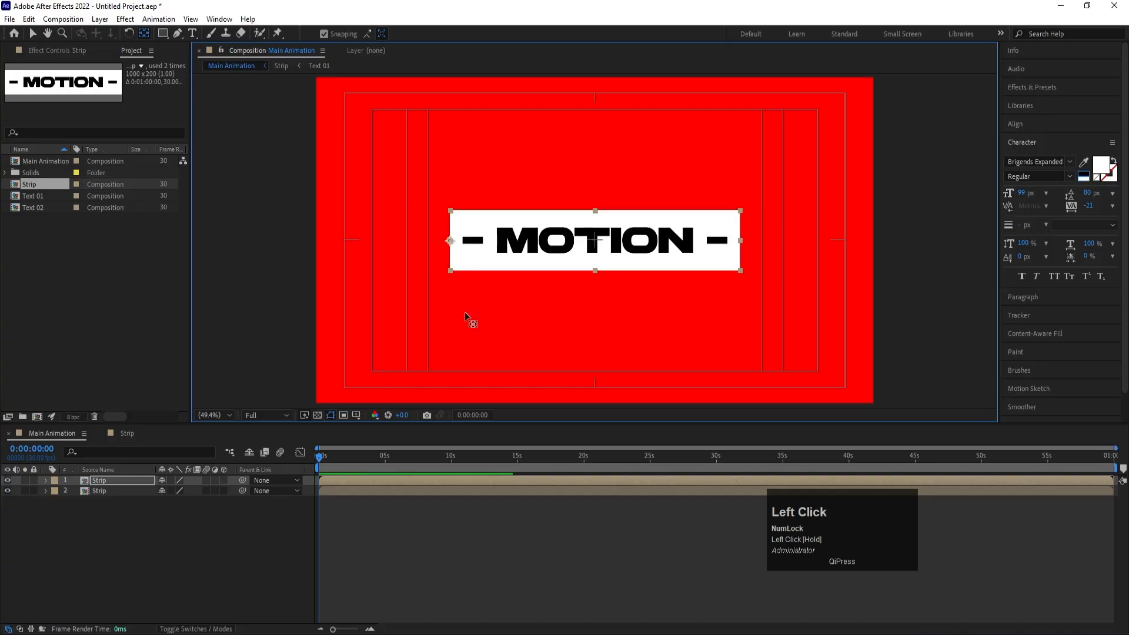
# Duplicate the top Strip layer and snap the copy's anchor point to the middle of its right edge.
pyautogui.click(107, 481)
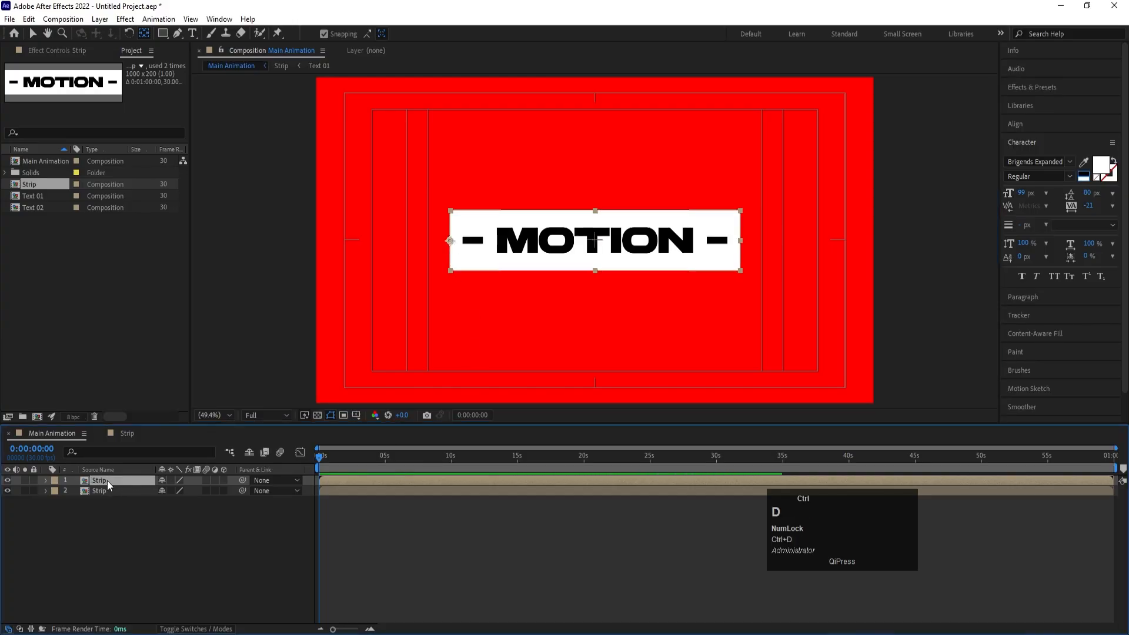
pyautogui.hotkey('ctrl', 'd')
pyautogui.moveTo(451, 241); pyautogui.dragTo(741, 241)
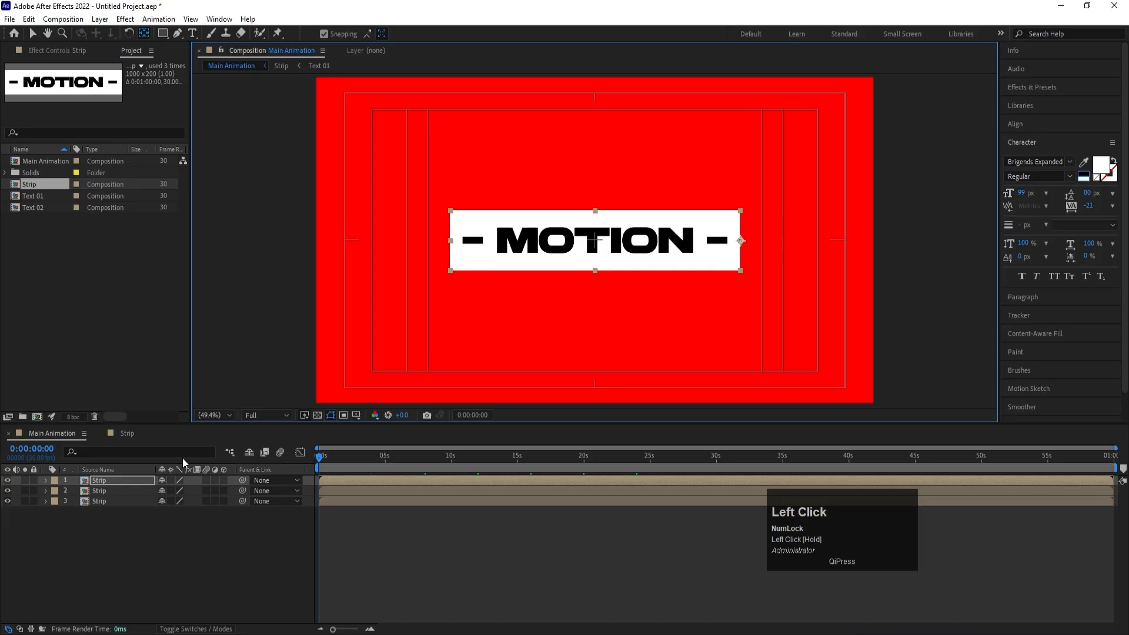
# Duplicate the top Strip layer again and center the new copy's anchor point in its content.
pyautogui.click(105, 480)
pyautogui.hotkey('ctrl', 'd')
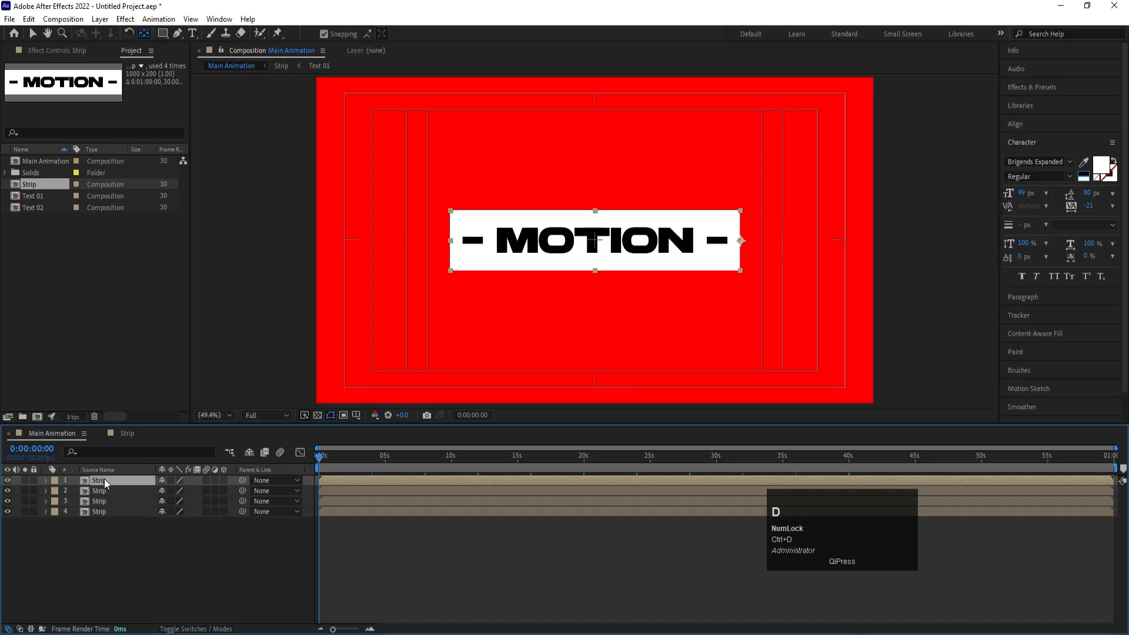
pyautogui.hotkey('ctrl', 'alt', 'Home')
# Turn all four Strip layers in the Main Animation composition into 3D layers.
pyautogui.click(112, 536)
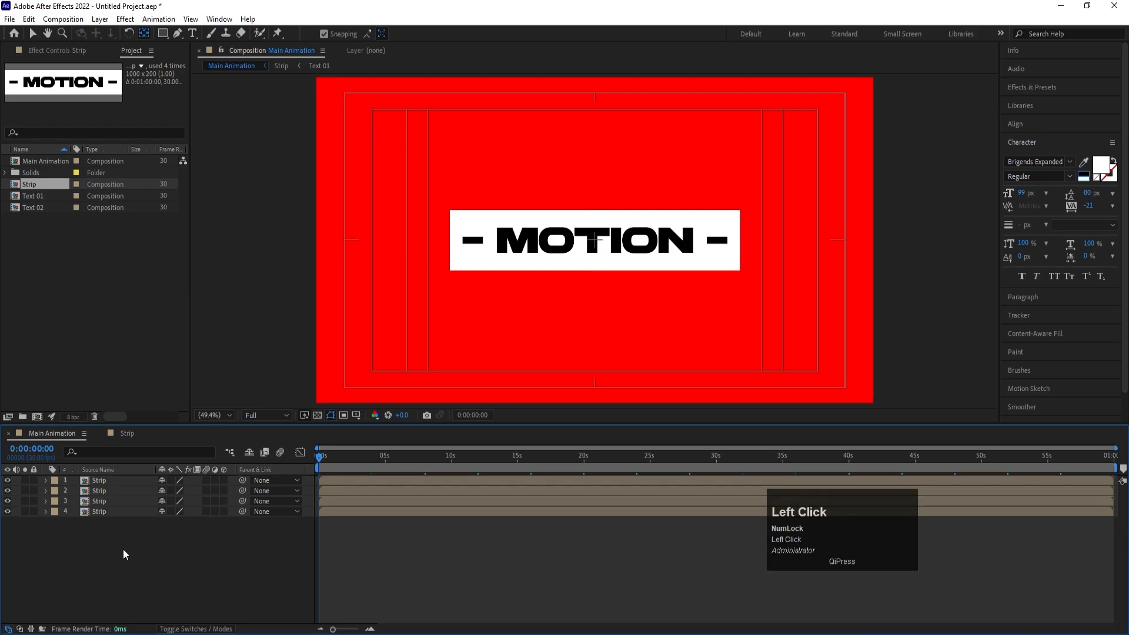
pyautogui.hotkey('ctrl', 'a')
pyautogui.click(224, 515)
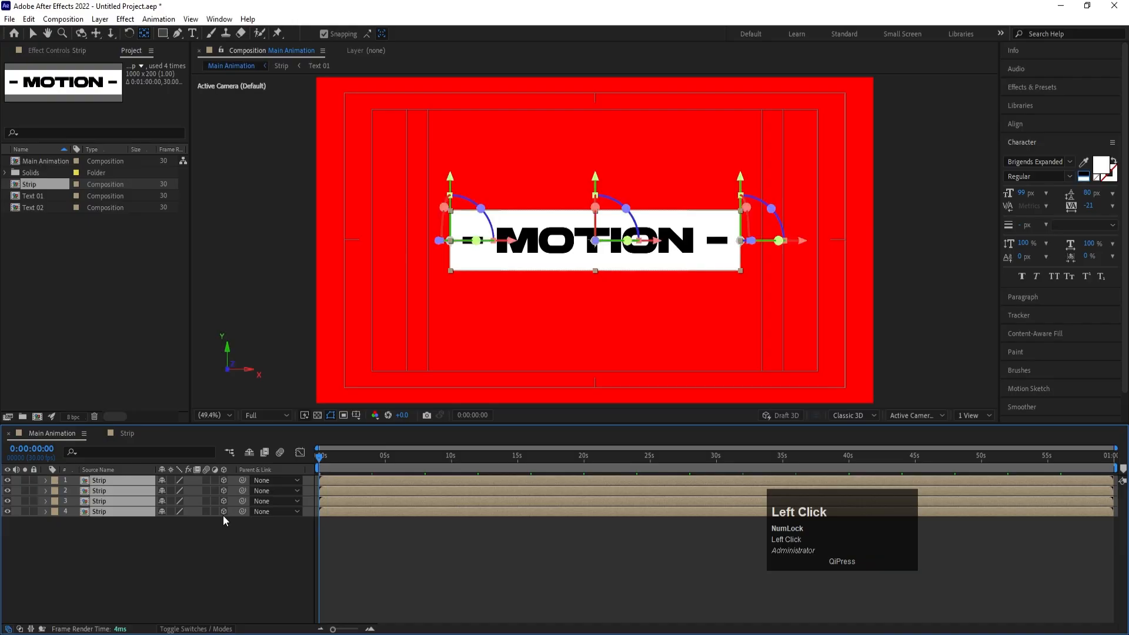
pyautogui.click(201, 552)
# Set the Y Rotation of the third Strip layer, anchored at its left edge, to 90°.
pyautogui.click(109, 503)
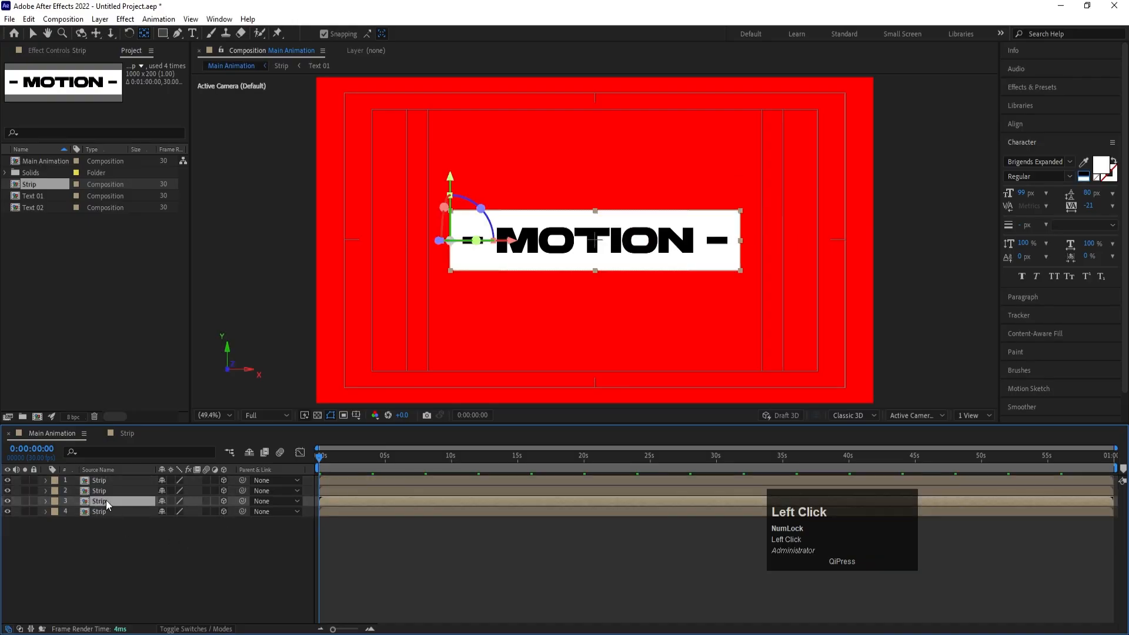
pyautogui.press('r')
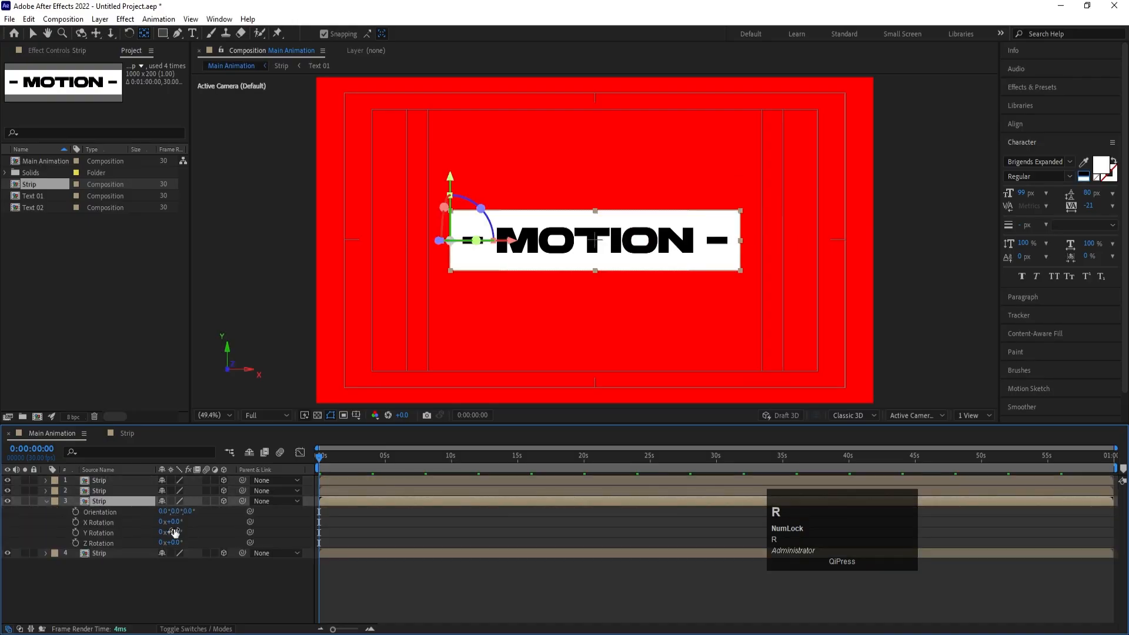
pyautogui.moveTo(170, 532); pyautogui.dragTo(196, 540)
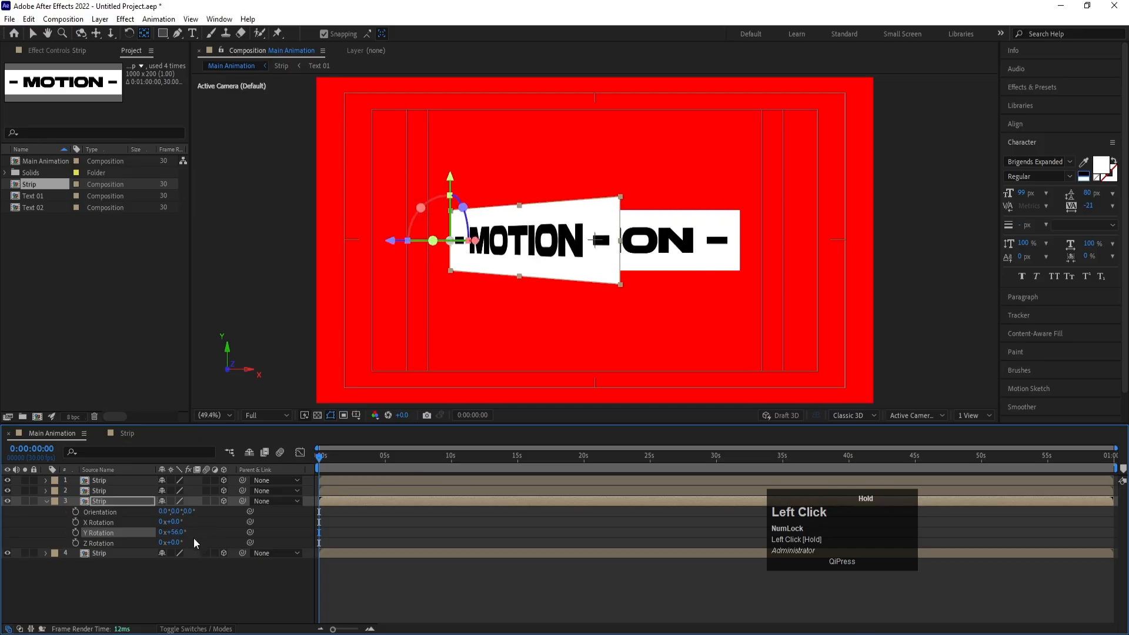
pyautogui.click(178, 532)
pyautogui.press('Return')
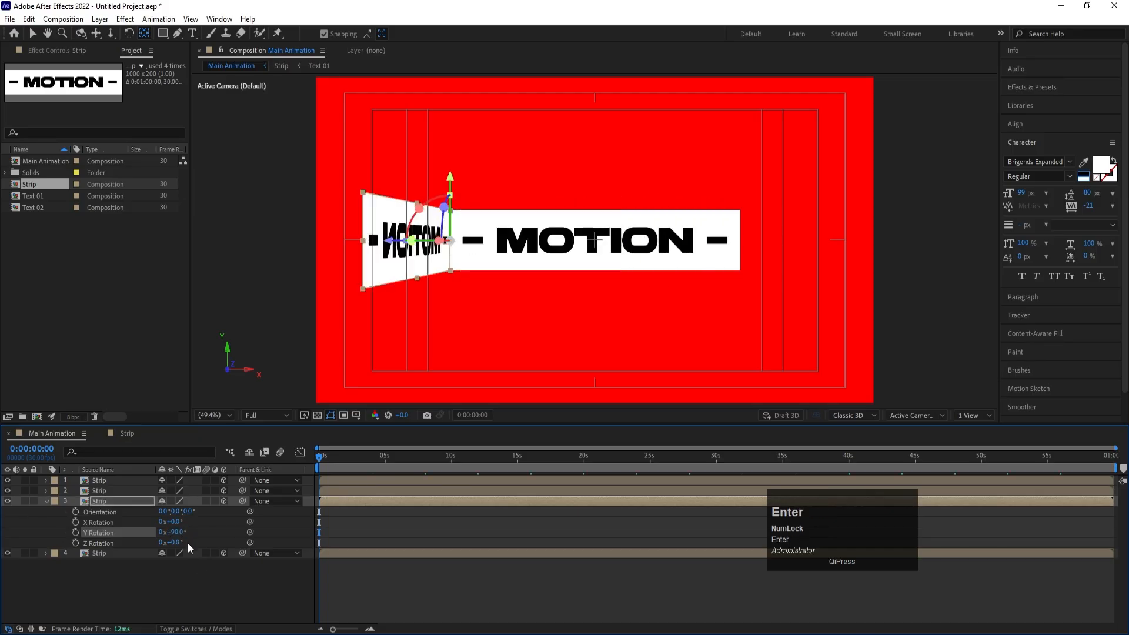
# Set the Y Rotation of the second Strip layer, anchored at its right edge, to -90°.
pyautogui.click(112, 492)
pyautogui.press('r')
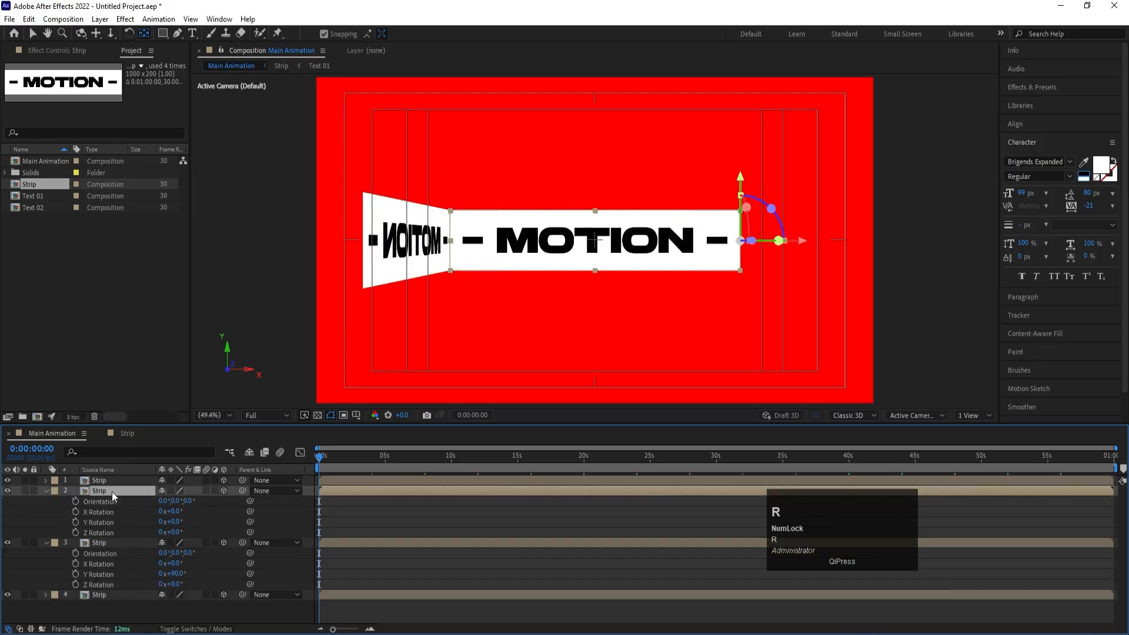
pyautogui.moveTo(166, 523); pyautogui.dragTo(167, 522)
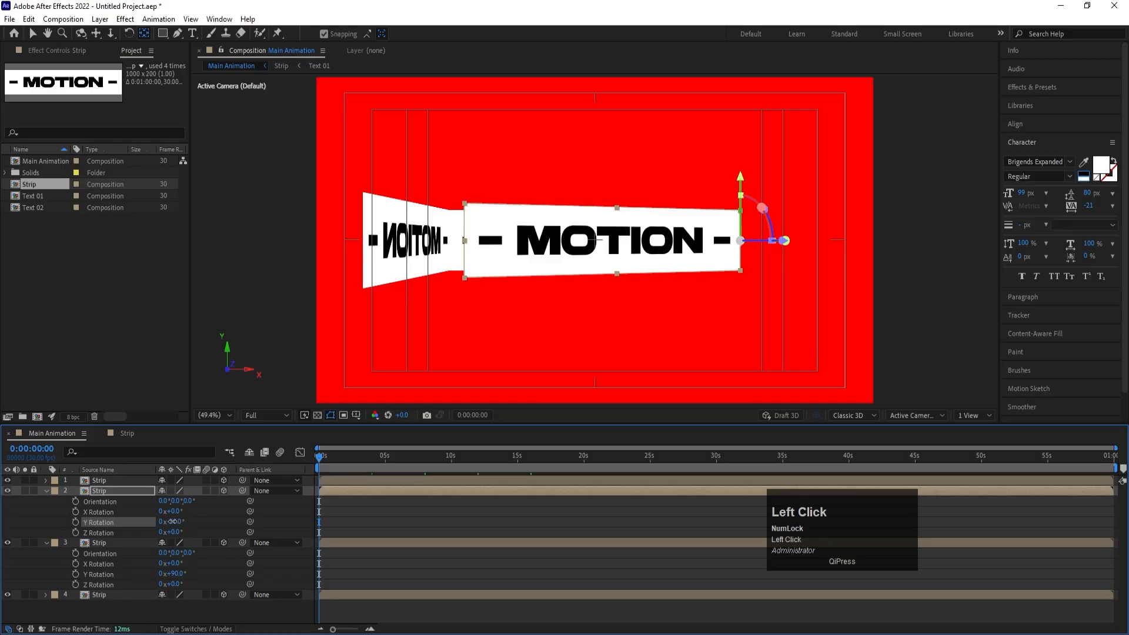
pyautogui.write('-90')
pyautogui.press('Return')
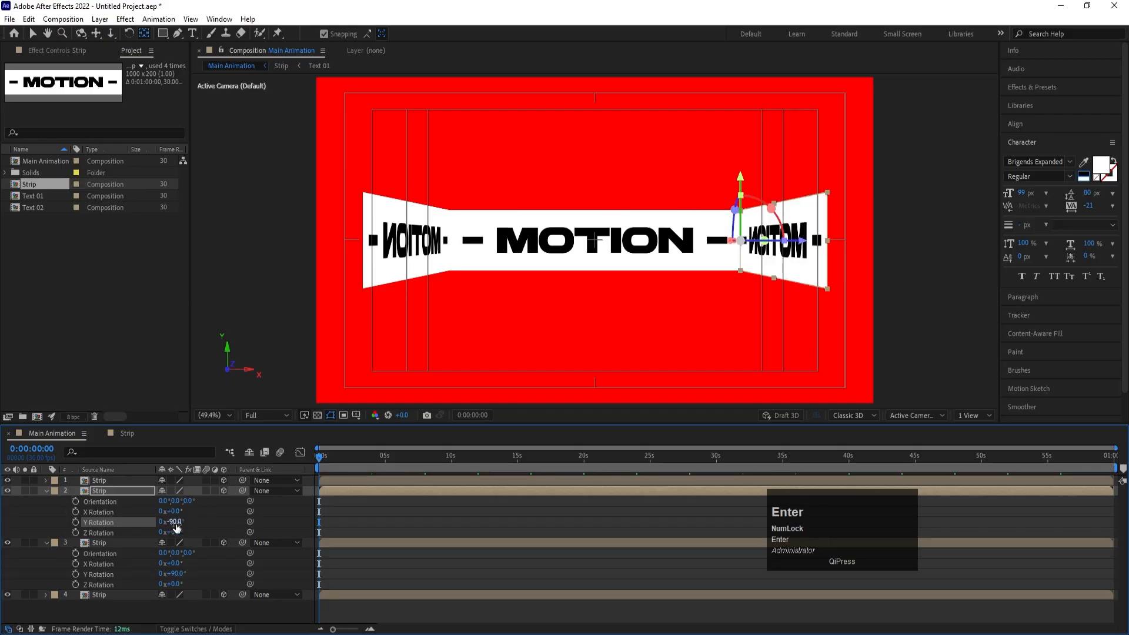
# In the Top view, move the first Strip layer along the Z axis to the open ends of the two side strips.
pyautogui.click(410, 281)
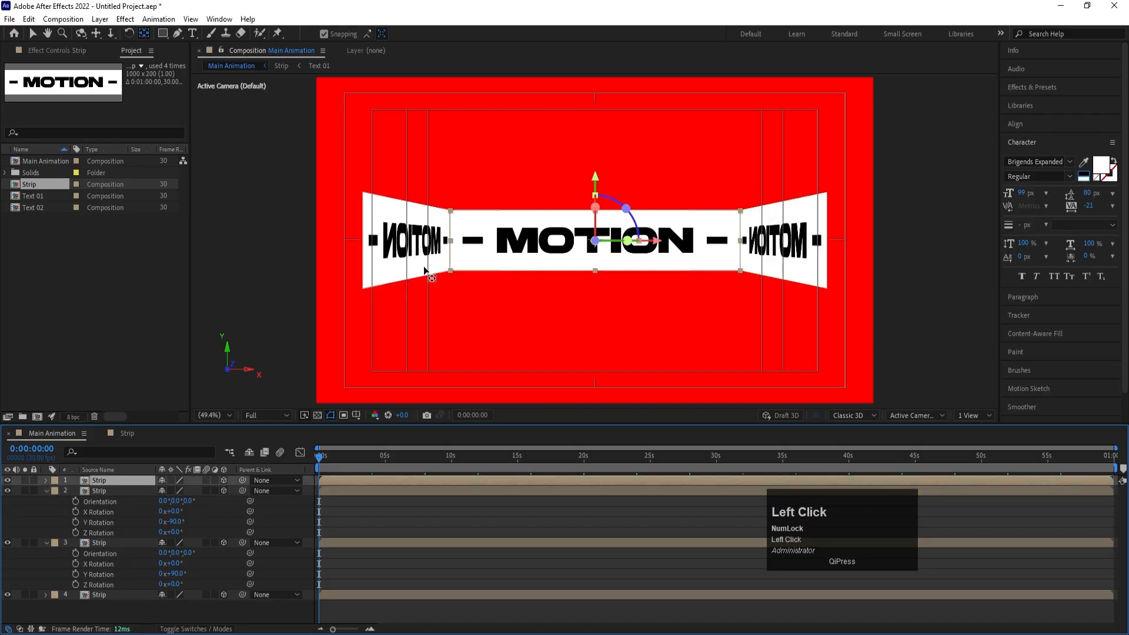
pyautogui.click(933, 413)
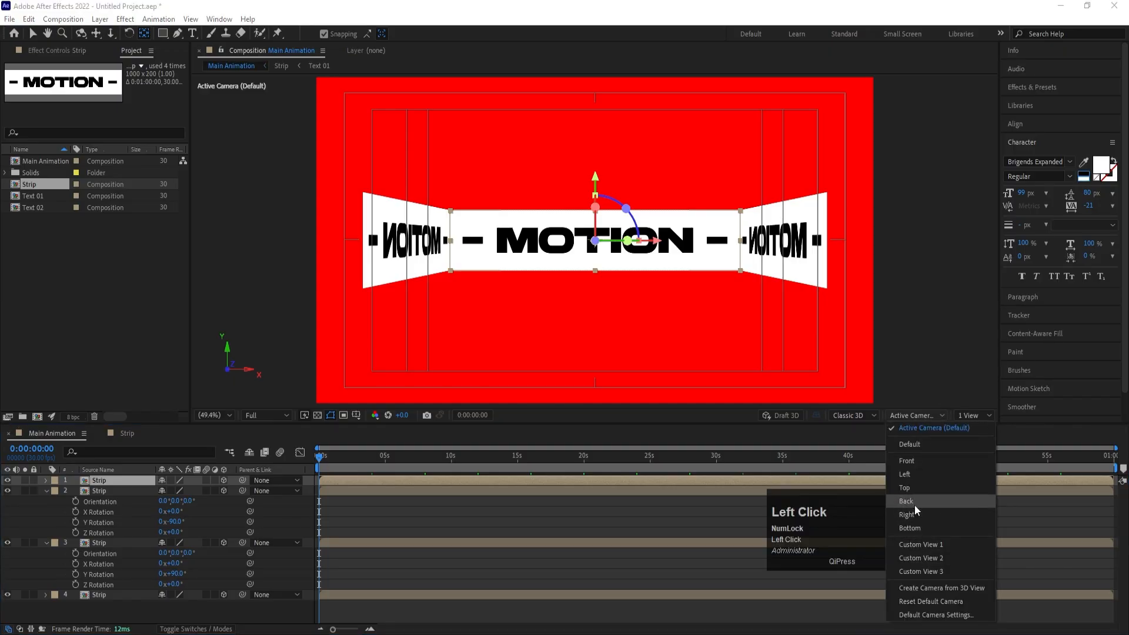
pyautogui.click(909, 488)
pyautogui.scroll(-2, 662, 224)
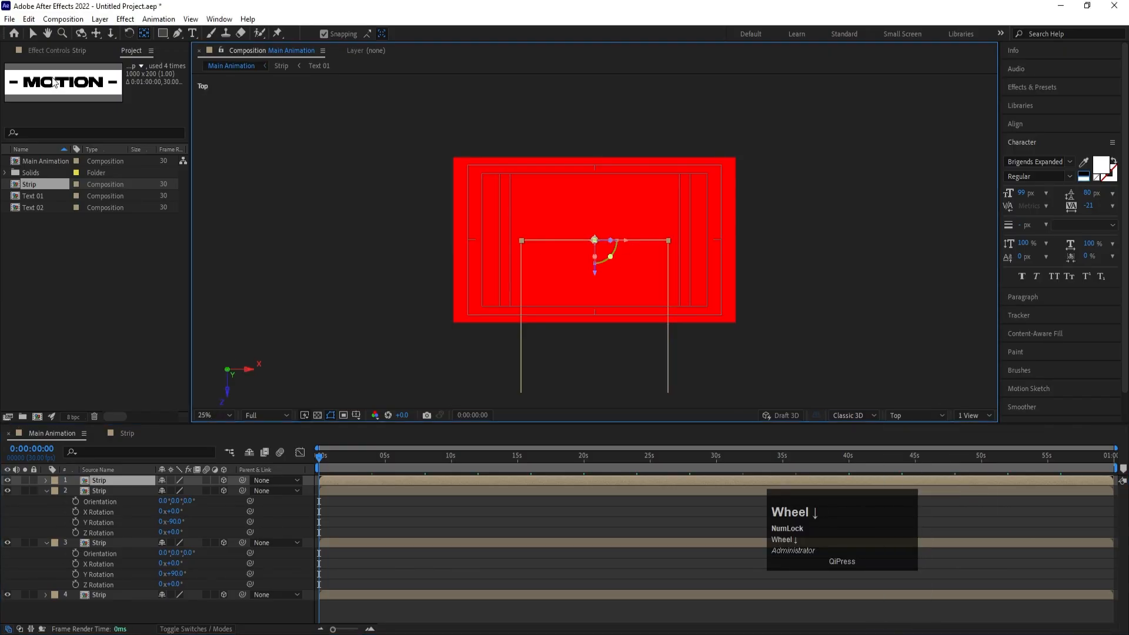
pyautogui.click(33, 33)
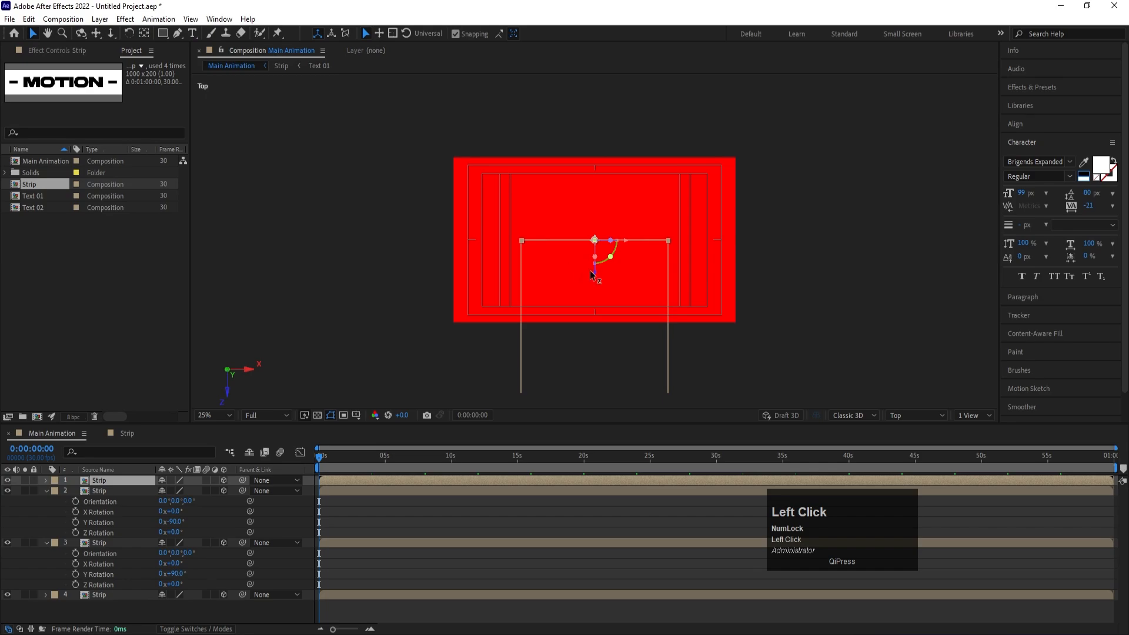
pyautogui.moveTo(592, 277); pyautogui.dragTo(588, 428)
pyautogui.scroll(4, 611, 402)
pyautogui.scroll(-2, 532, 361)
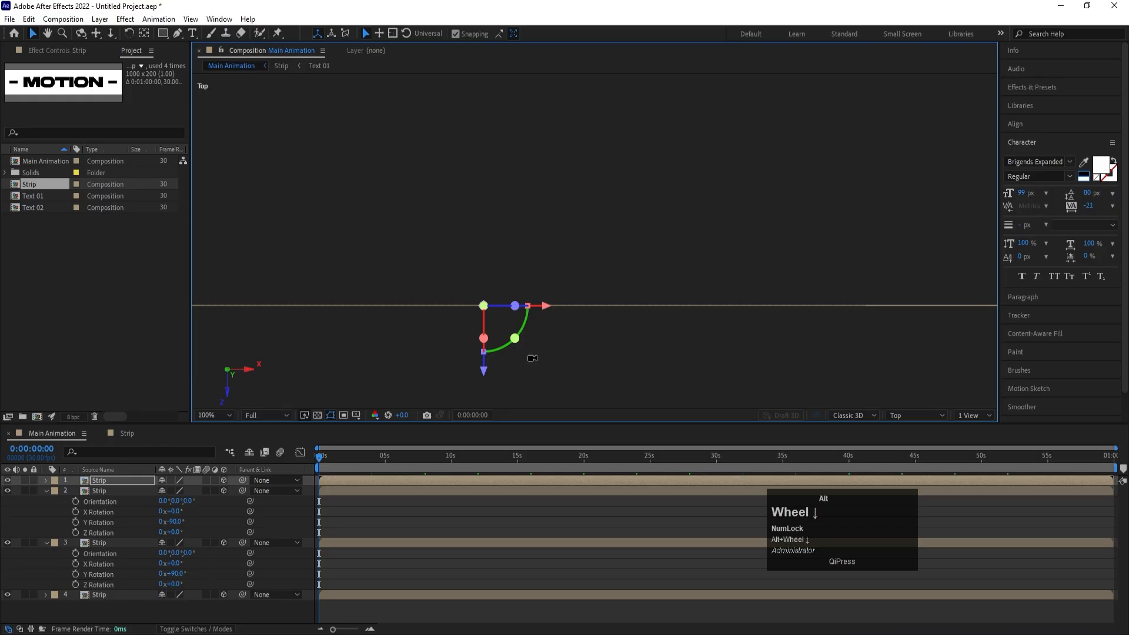
pyautogui.moveTo(517, 397); pyautogui.dragTo(512, 404)
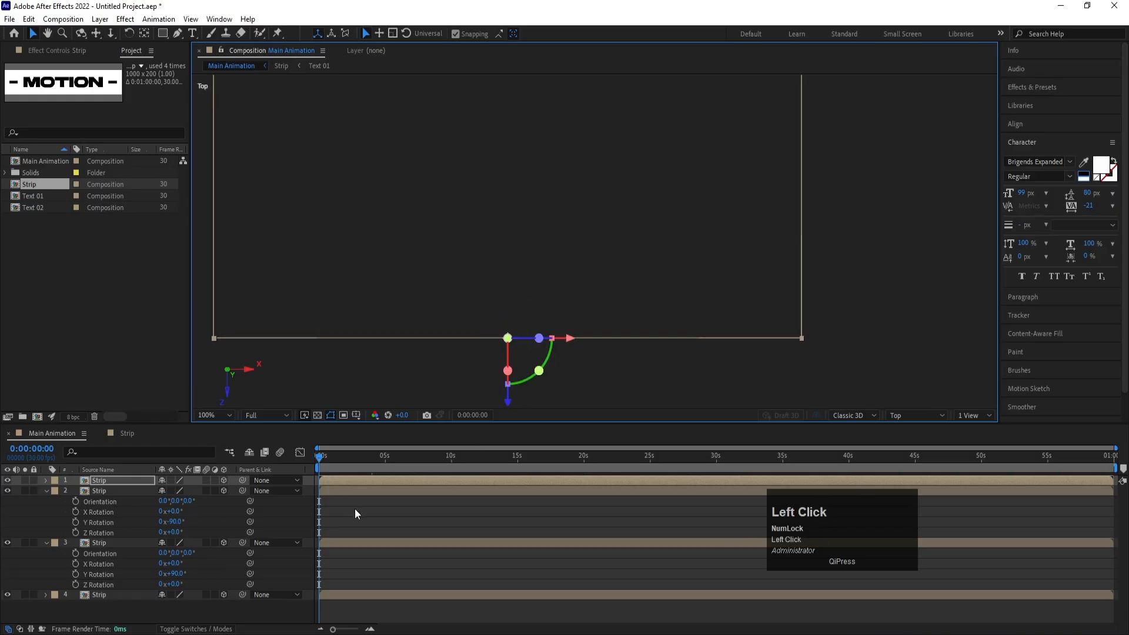
# Zoom in on the corner and nudge the first Strip layer until it lines up exactly with the side strip's end.
pyautogui.click(355, 510)
pyautogui.click(334, 479)
pyautogui.scroll(2, 265, 358)
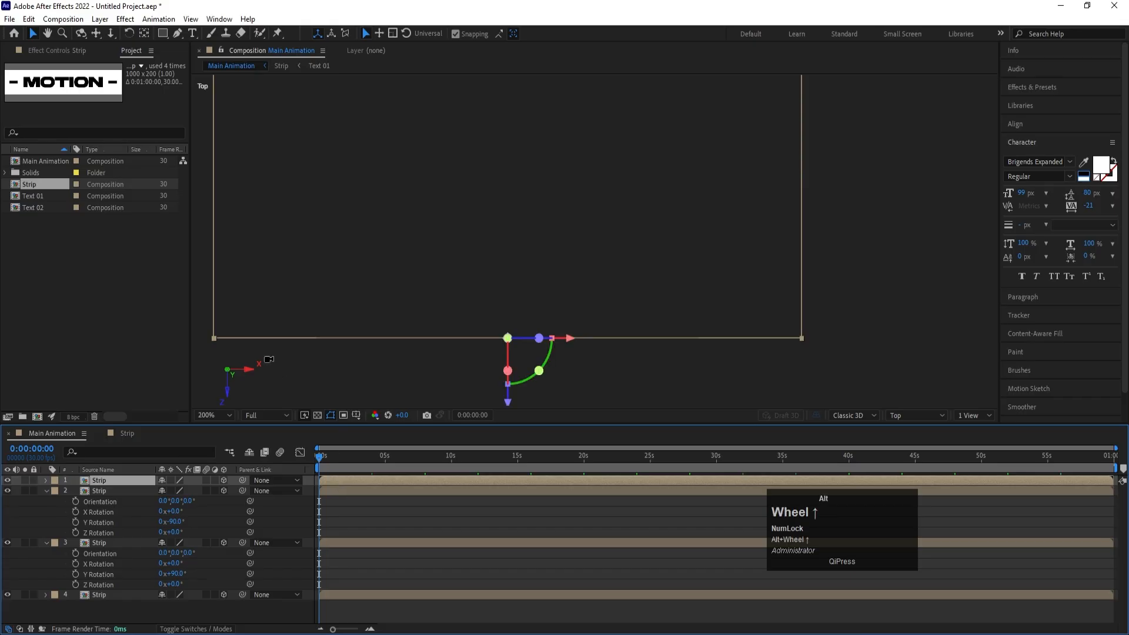
pyautogui.press('space')
pyautogui.moveTo(307, 310); pyautogui.dragTo(594, 338)
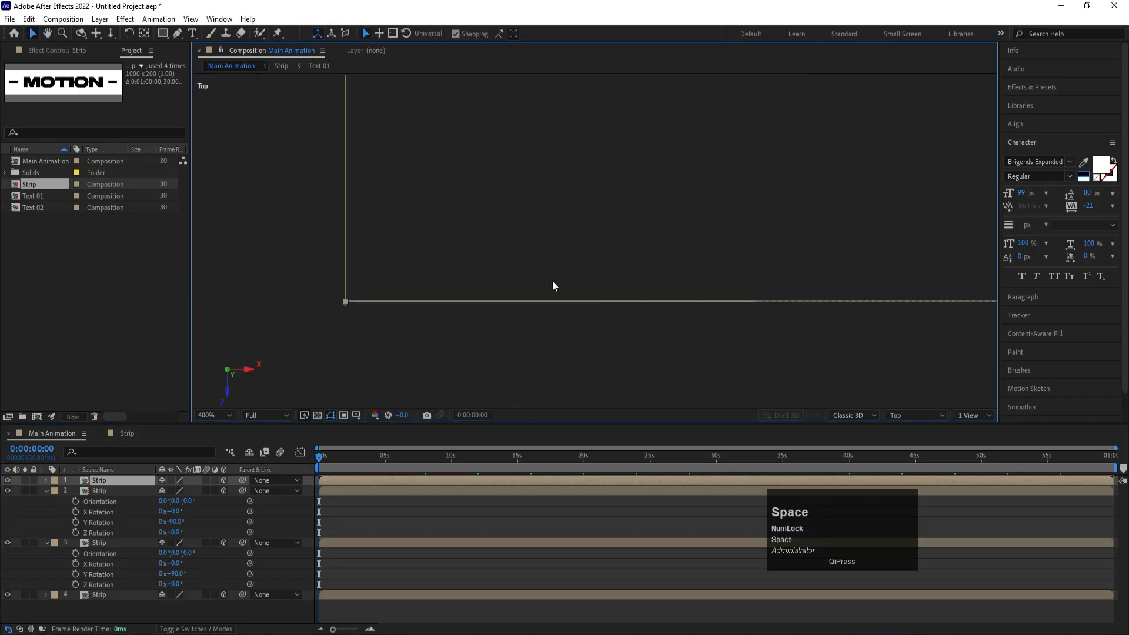
pyautogui.press('Down')
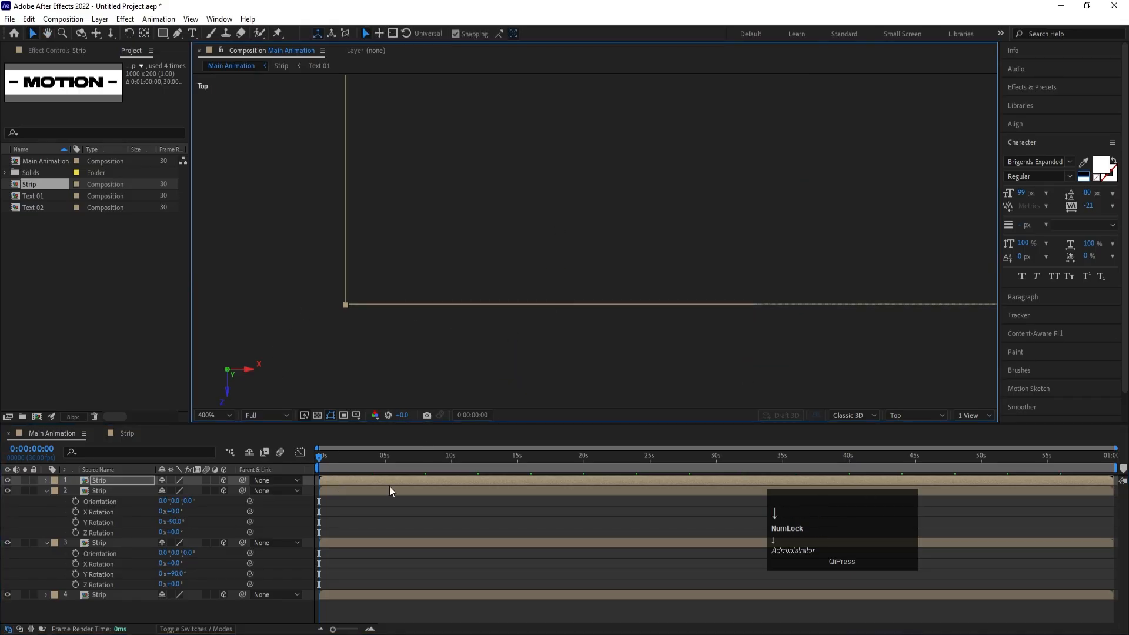
pyautogui.click(385, 527)
pyautogui.click(339, 479)
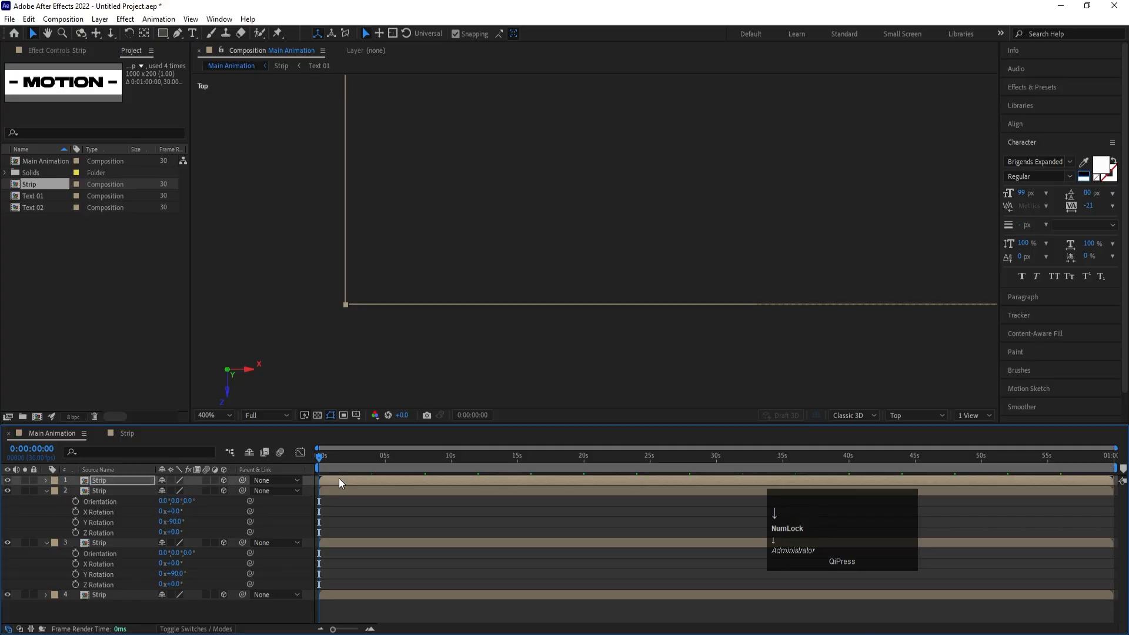
pyautogui.click(354, 534)
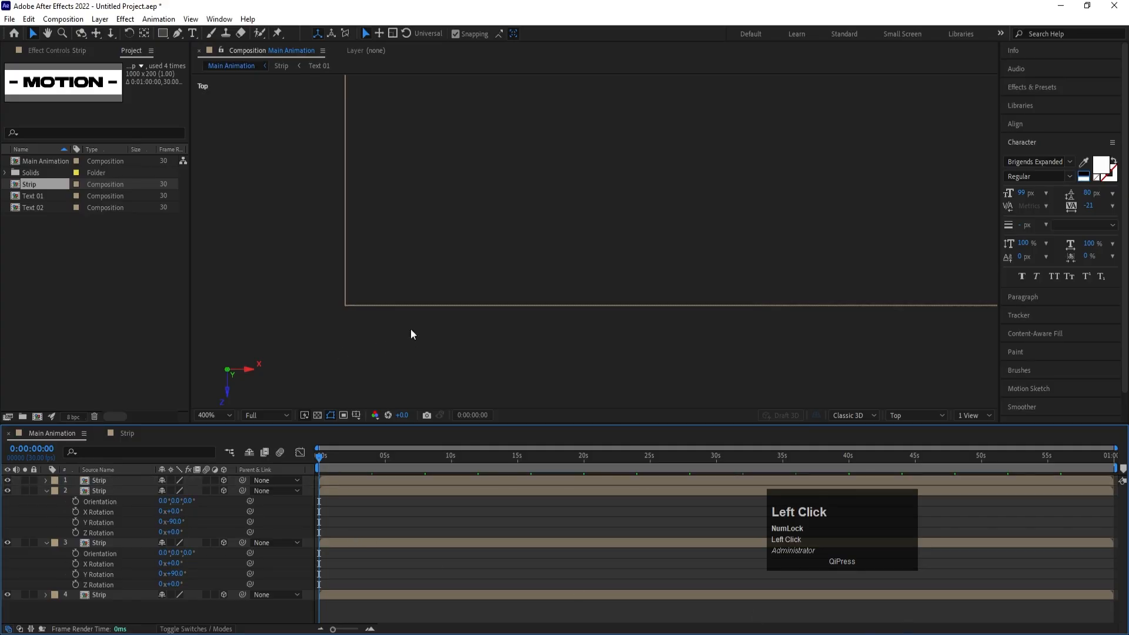
# Fit the composition in the viewer and switch the 3D view to Custom View 1.
pyautogui.scroll(-4, 767, 280)
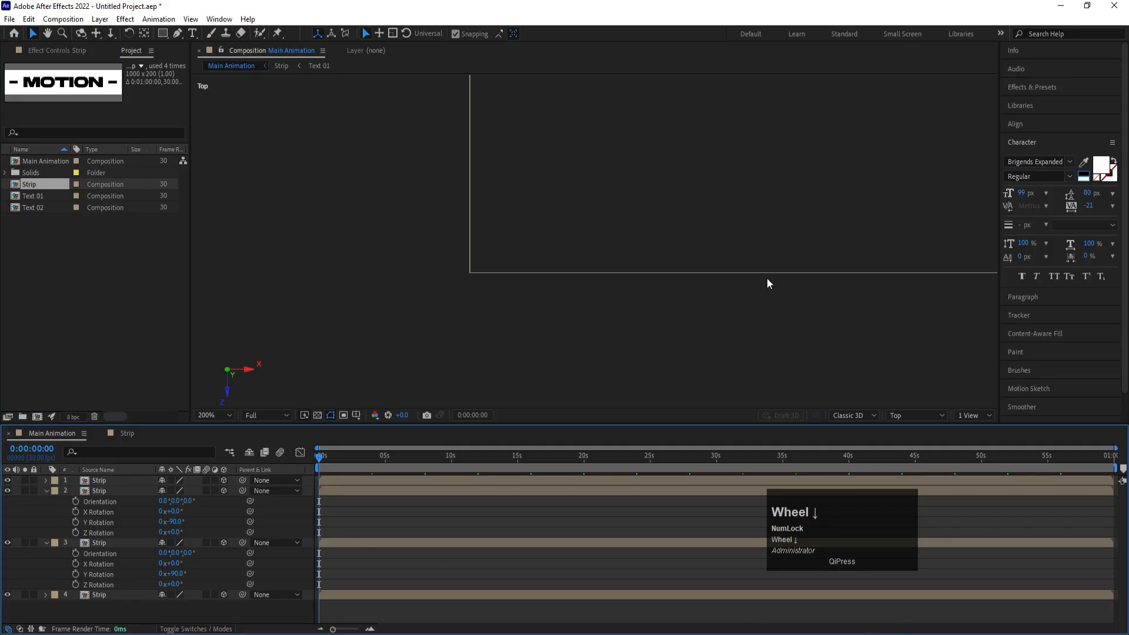
pyautogui.click(223, 415)
pyautogui.click(211, 200)
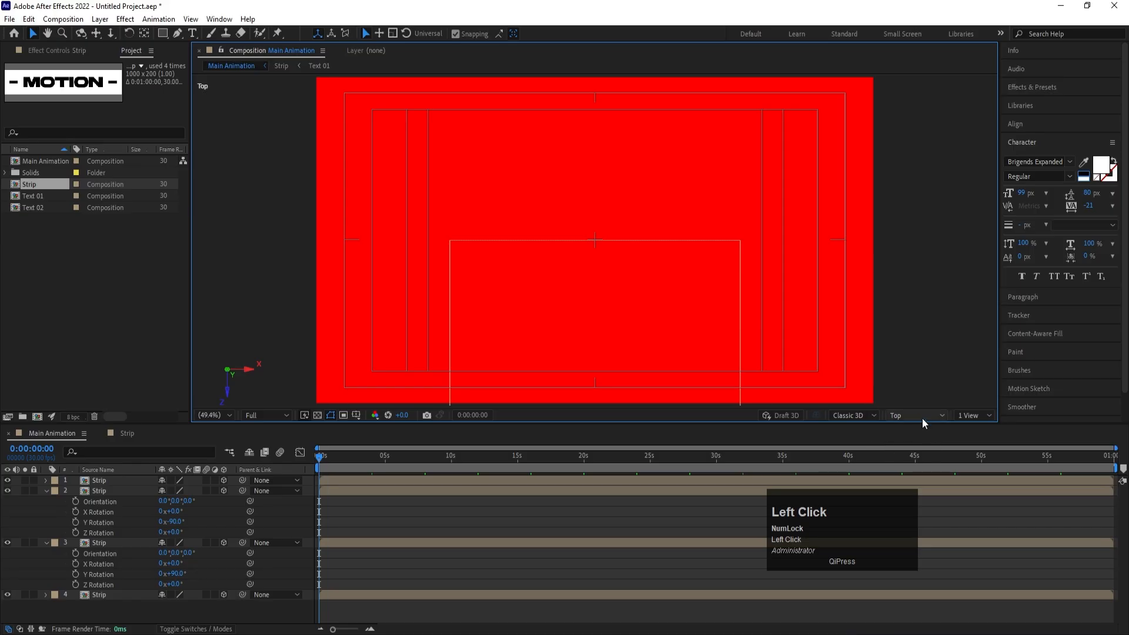
pyautogui.click(921, 416)
pyautogui.click(927, 546)
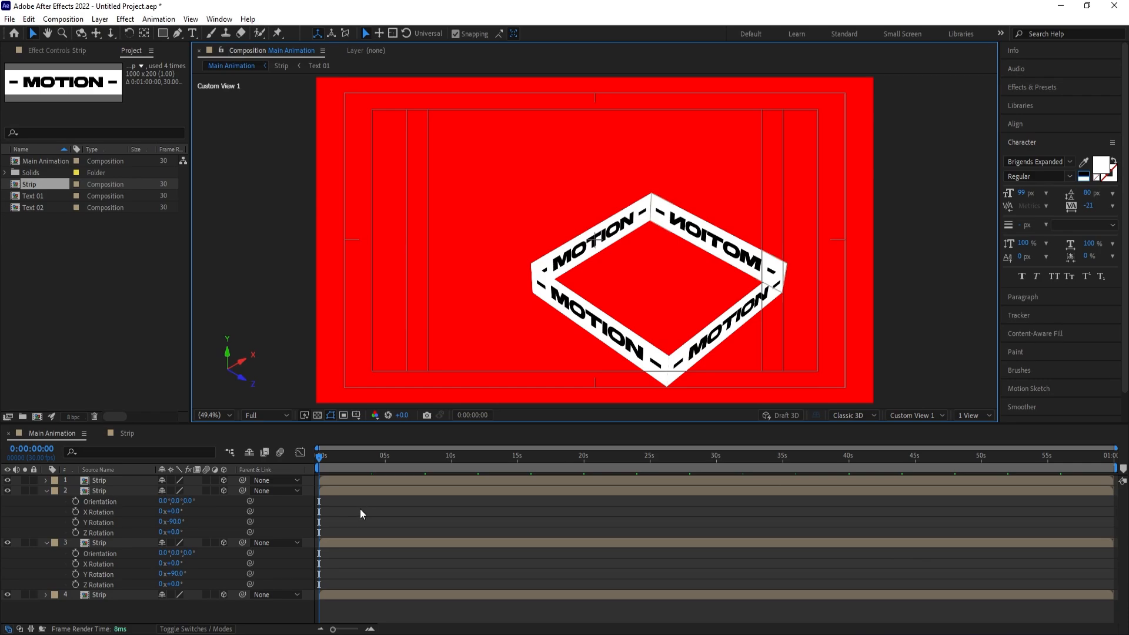
# Collapse the layers' rotation properties, preview the scrolling text around the strip box, and return the playhead to the start.
pyautogui.press('u')
pyautogui.press('space')
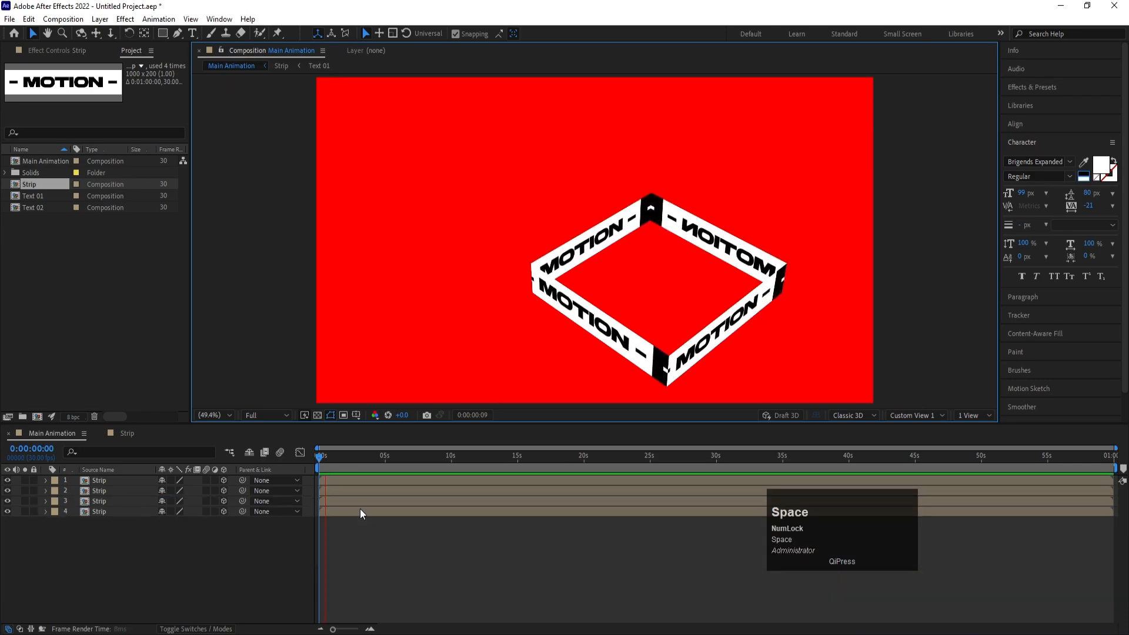
pyautogui.click(325, 460)
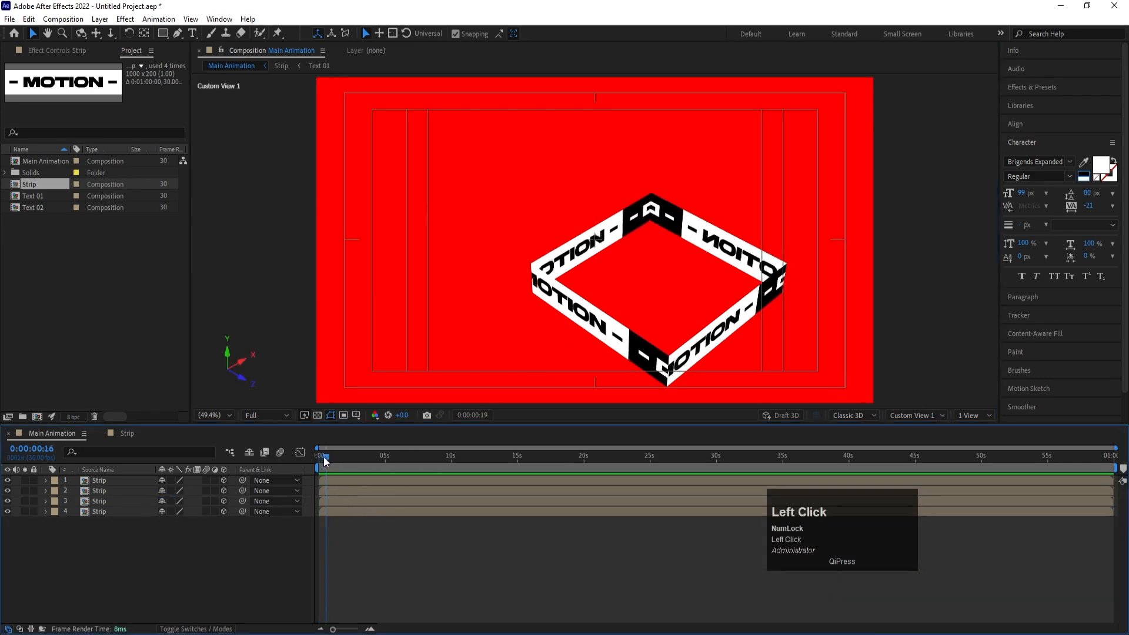
pyautogui.moveTo(325, 460); pyautogui.dragTo(318, 460)
# Center the anchor points of all four Strip layers in their content and return the playhead to the start.
pyautogui.click(728, 248)
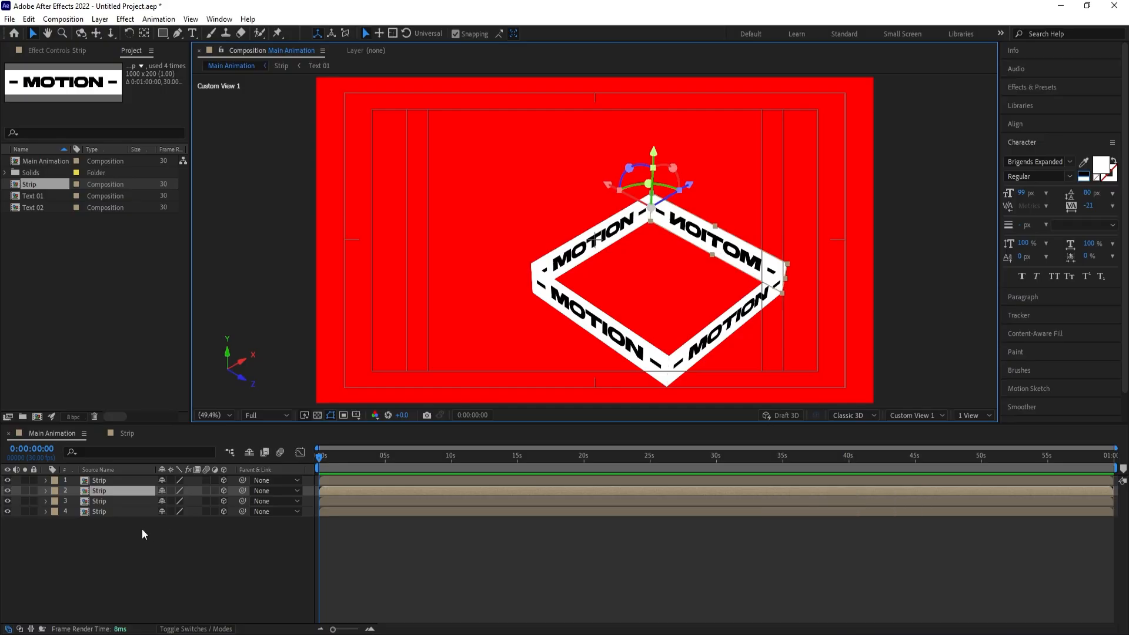
pyautogui.moveTo(140, 533); pyautogui.dragTo(99, 478)
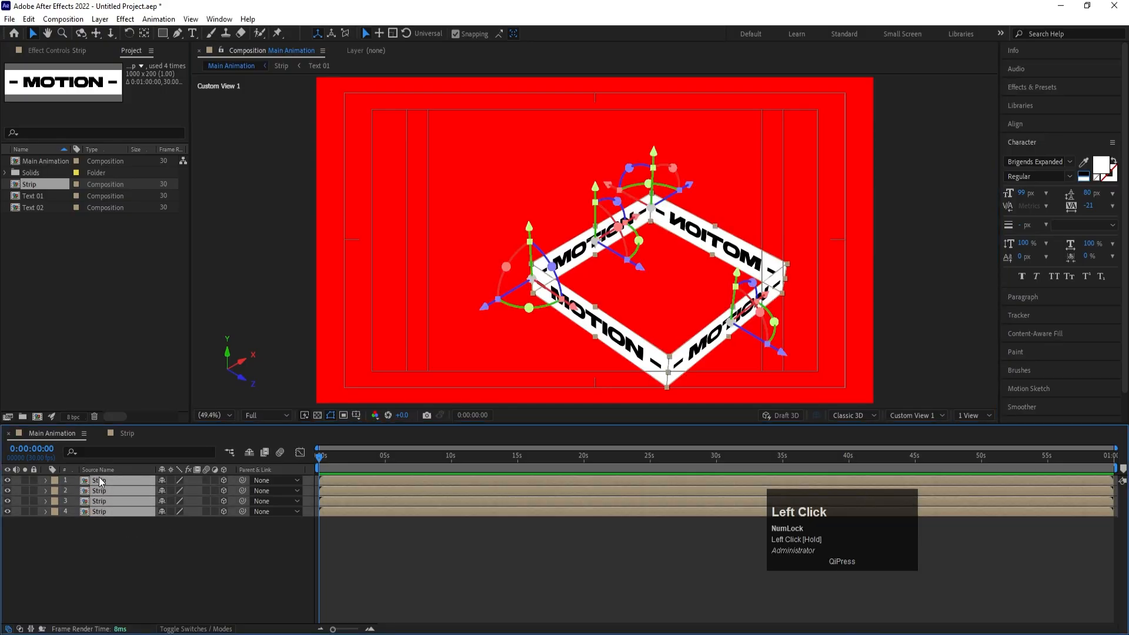
pyautogui.press('ctrl')
pyautogui.hotkey('ctrl', 'alt', 'Home')
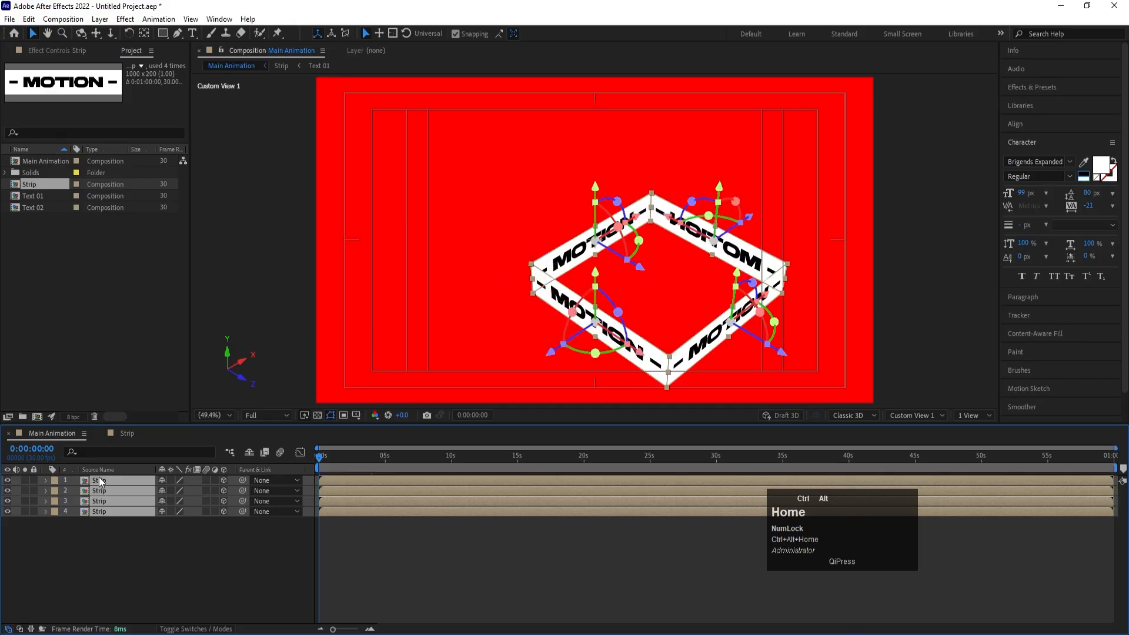
pyautogui.click(158, 542)
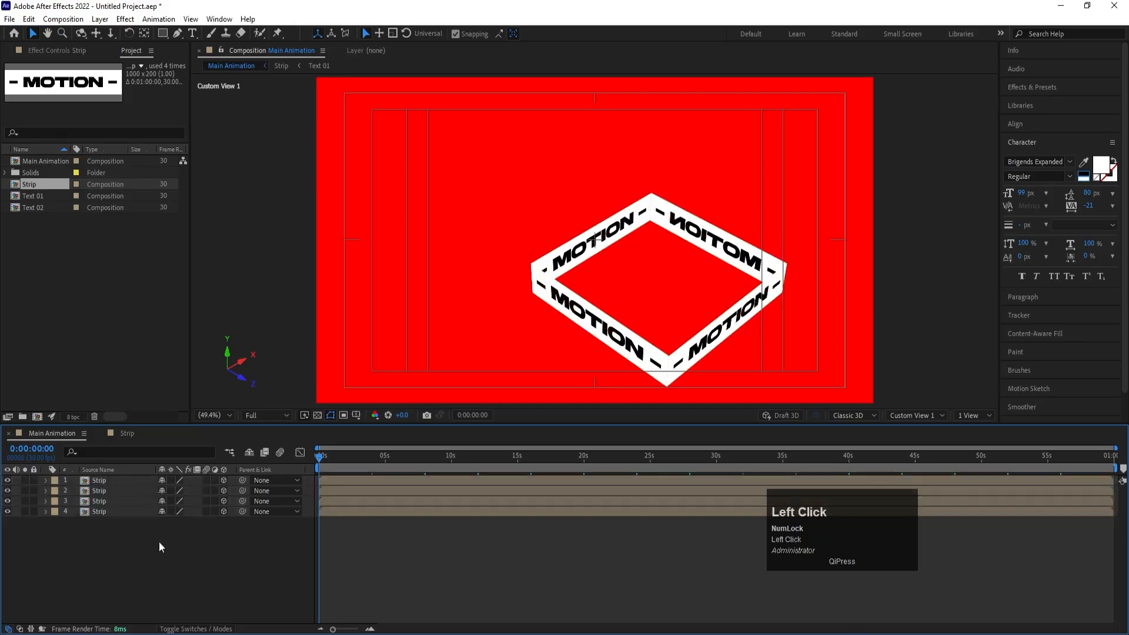
pyautogui.moveTo(325, 461); pyautogui.dragTo(318, 460)
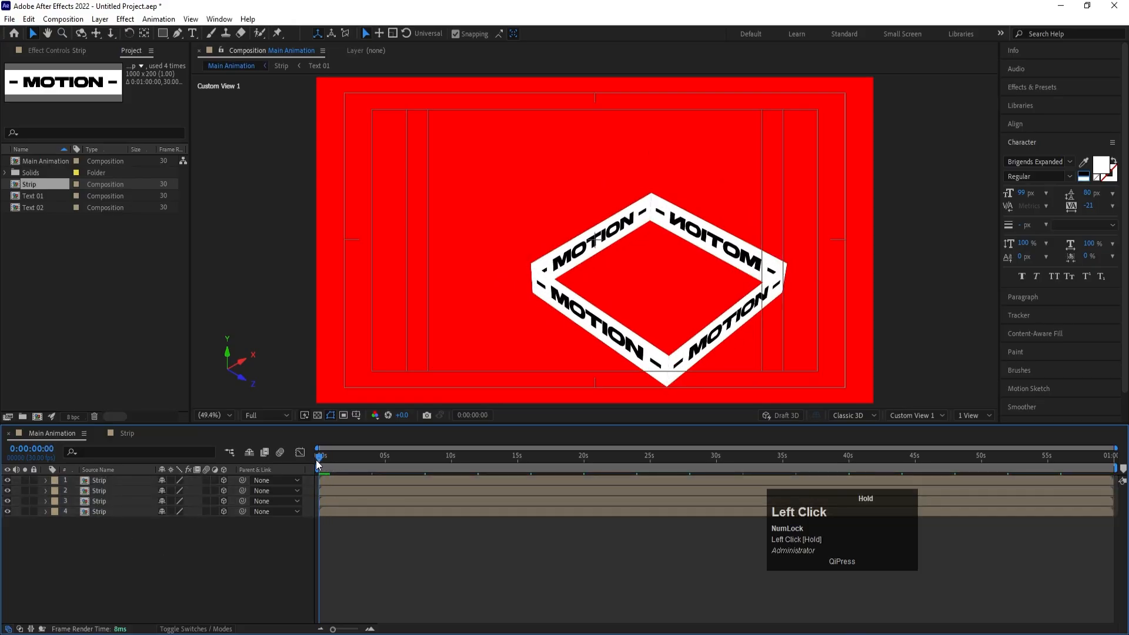
# Set the Y Rotation of the third Strip layer, the front-left side of the box, to -90°.
pyautogui.click(584, 326)
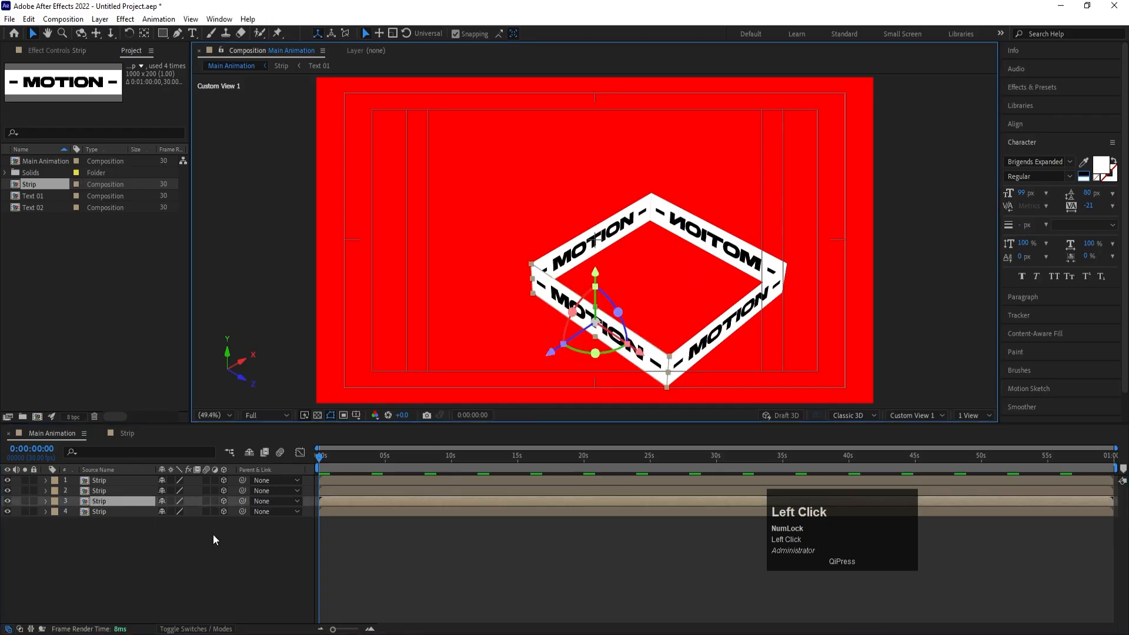
pyautogui.press('r')
pyautogui.click(176, 532)
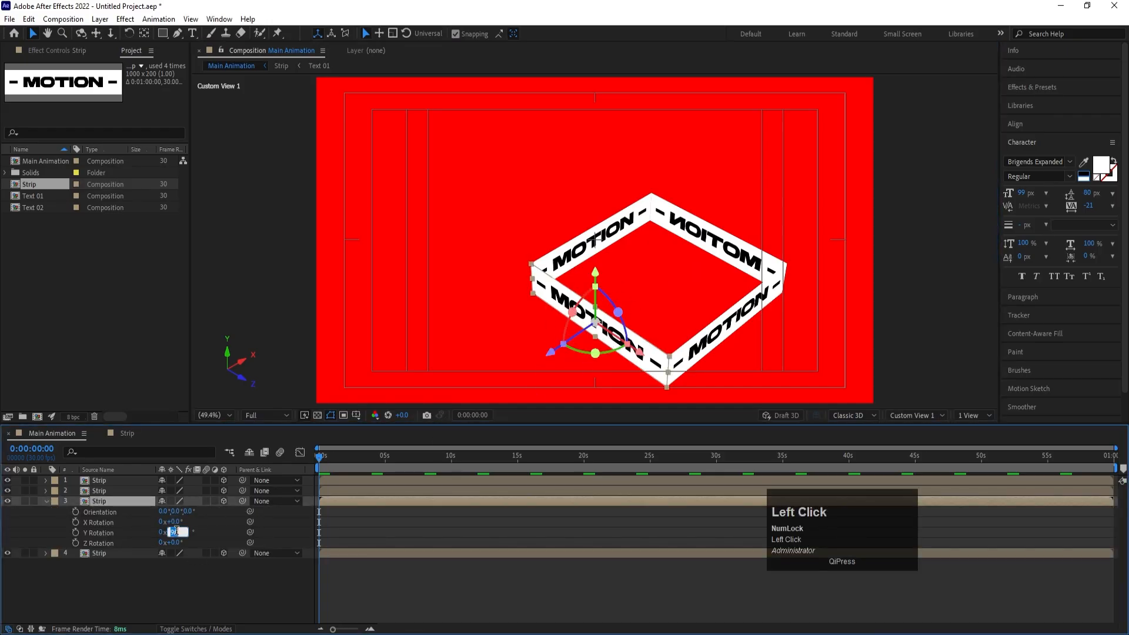
pyautogui.write('-90')
pyautogui.press('Return')
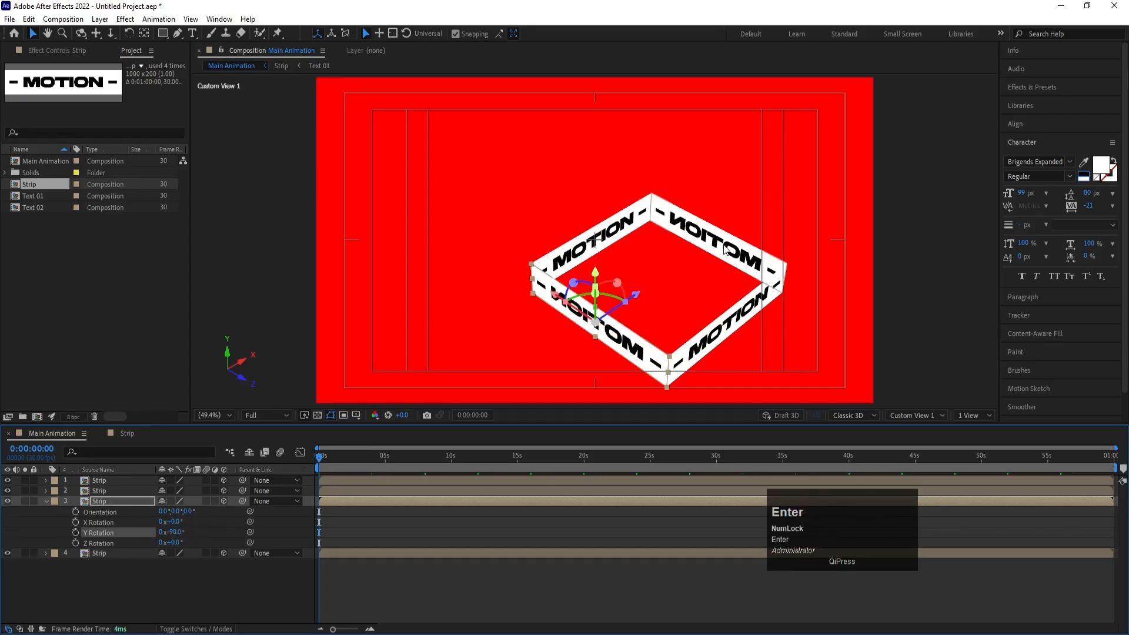
# Set the Y Rotation of the second Strip layer, the back-right side, to 90° and preview the scrolling text.
pyautogui.click(731, 238)
pyautogui.press('r')
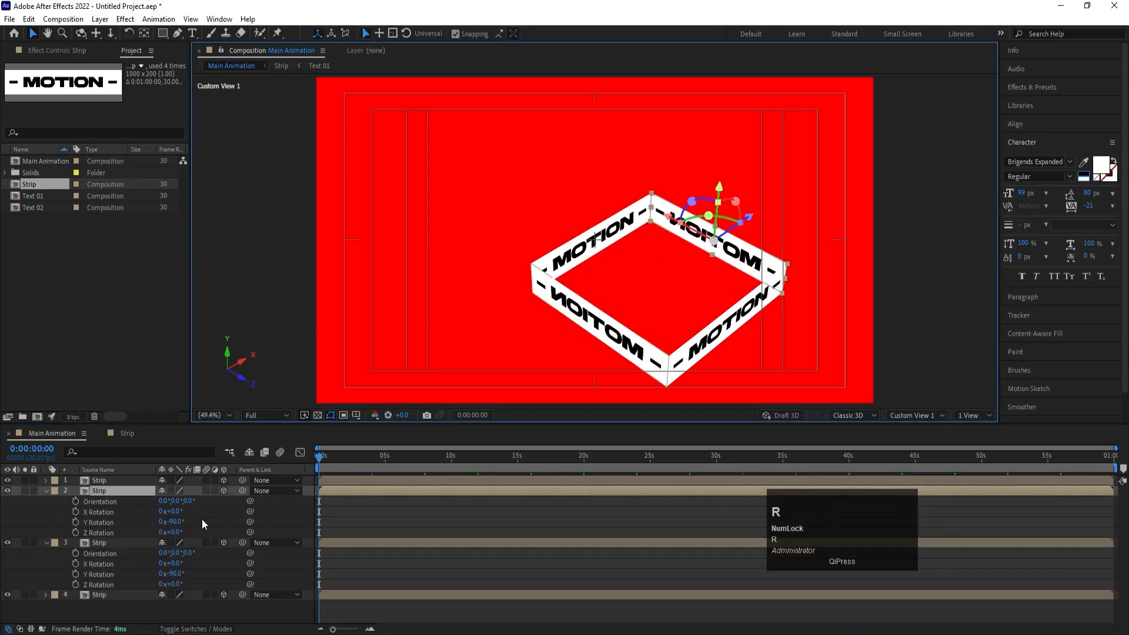
pyautogui.click(177, 522)
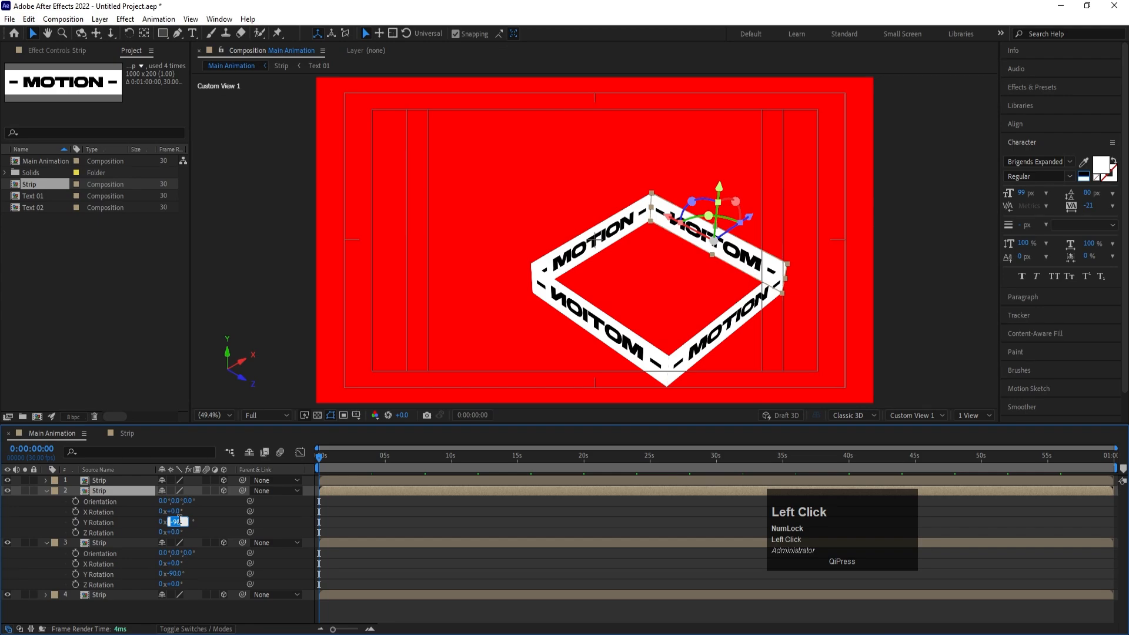
pyautogui.write('90')
pyautogui.press('Return')
pyautogui.press('space')
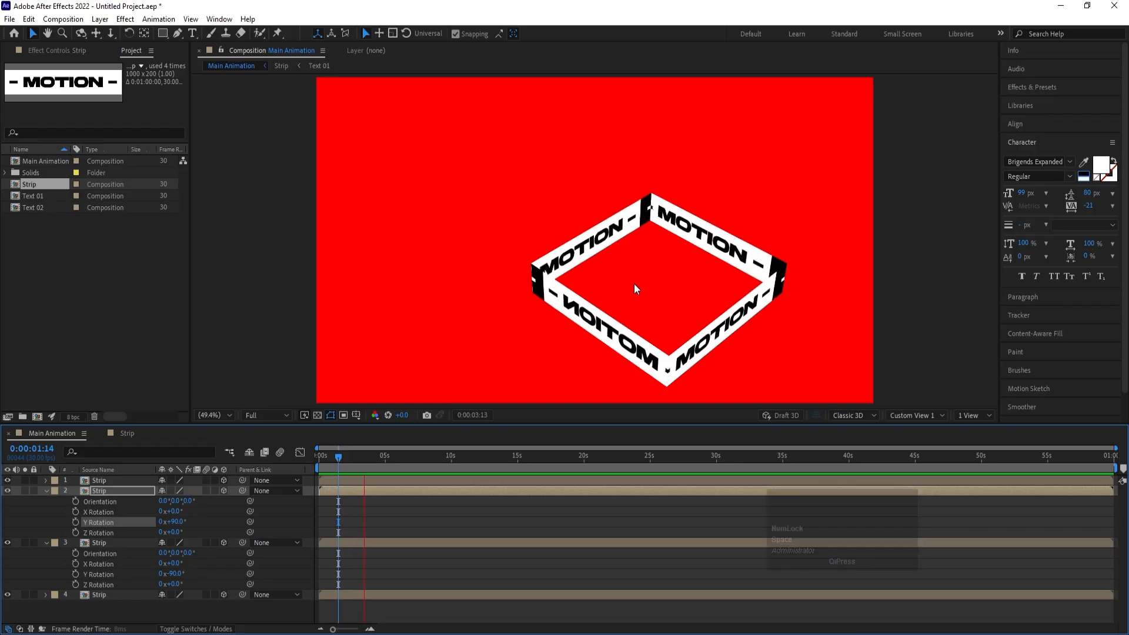
# Collapse the Strip layers' rotation properties and switch the 3D view to Active Camera with the playhead at the start.
pyautogui.click(372, 513)
pyautogui.press('u')
pyautogui.press('u')
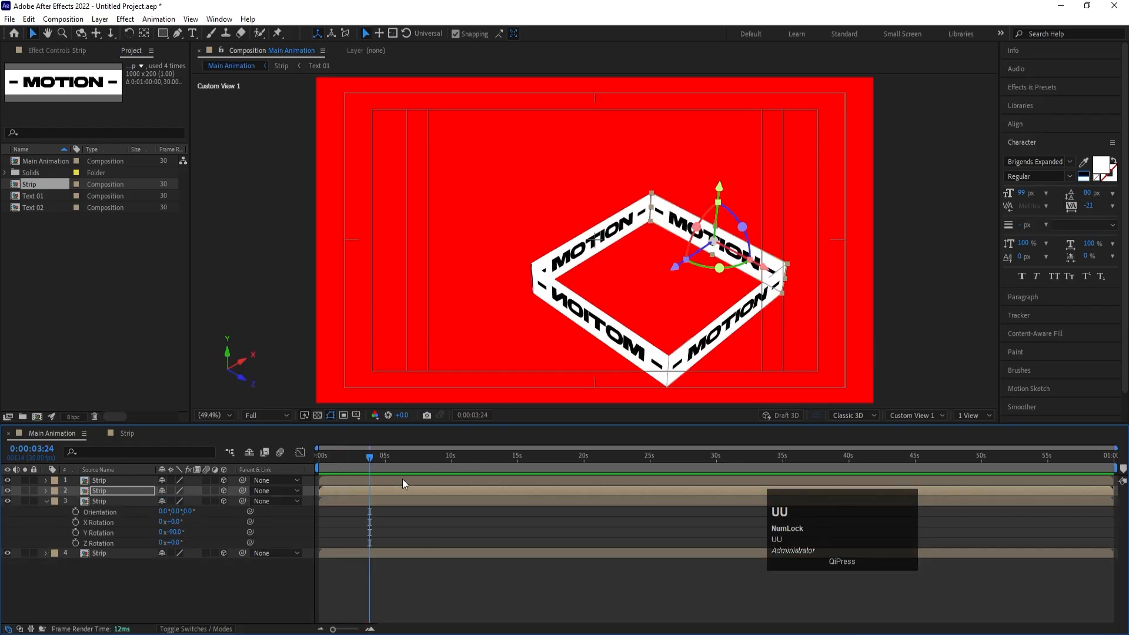
pyautogui.click(914, 415)
pyautogui.click(935, 440)
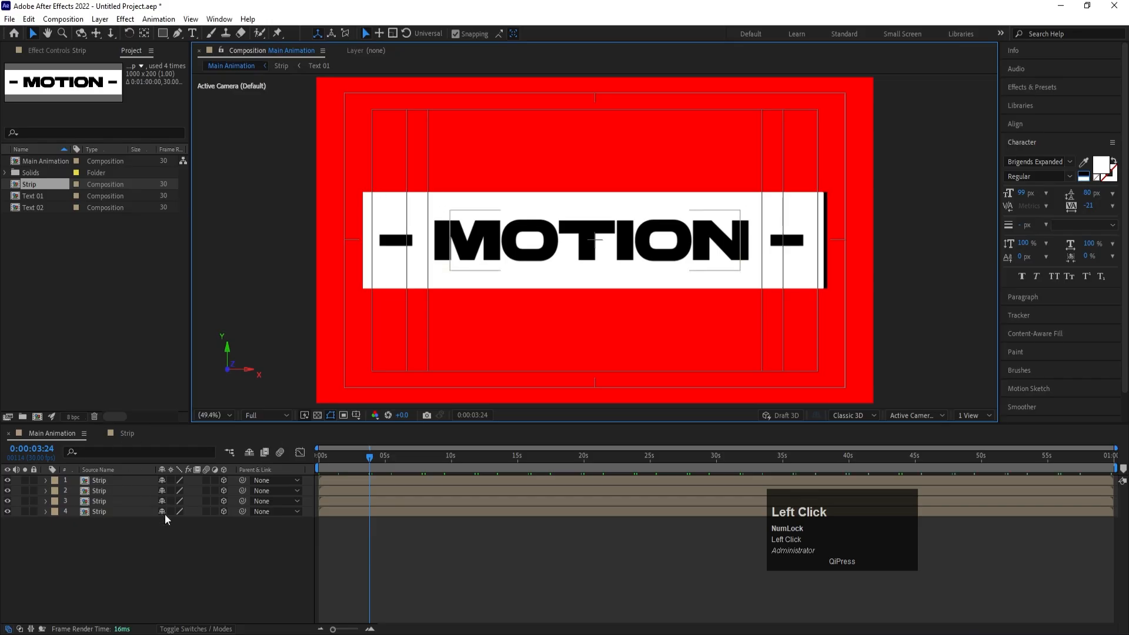
pyautogui.moveTo(349, 457); pyautogui.dragTo(143, 492)
# Pre-compose all four Strip layers into a new composition named Cube.
pyautogui.moveTo(118, 542); pyautogui.dragTo(94, 475)
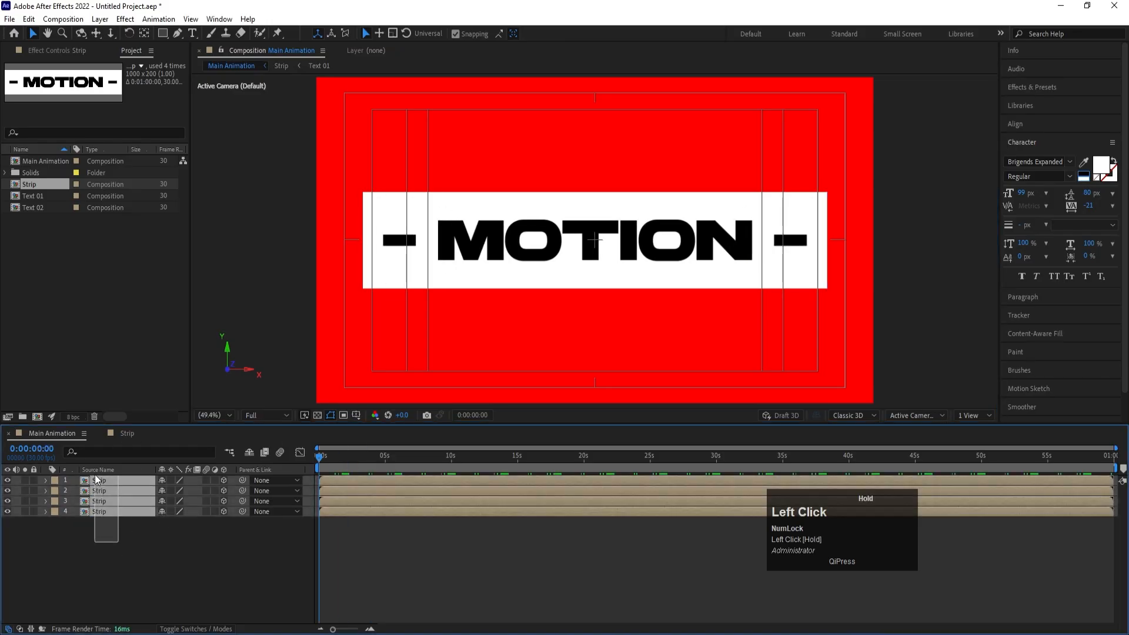
pyautogui.press('ctrl')
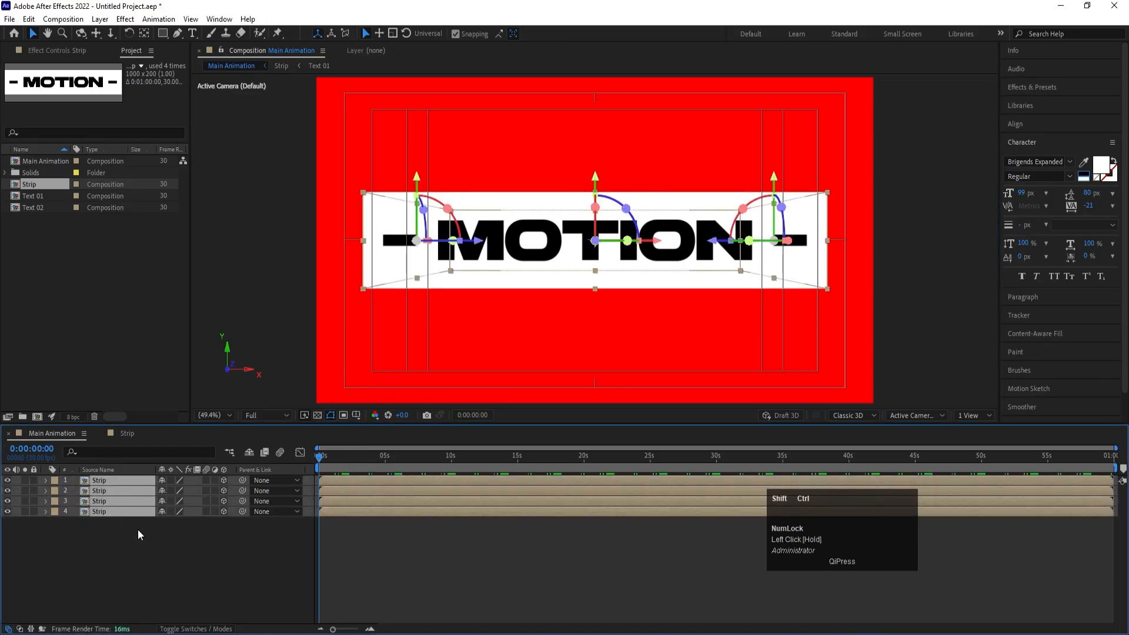
pyautogui.hotkey('ctrl', 'shift', 'c')
pyautogui.write('Cube')
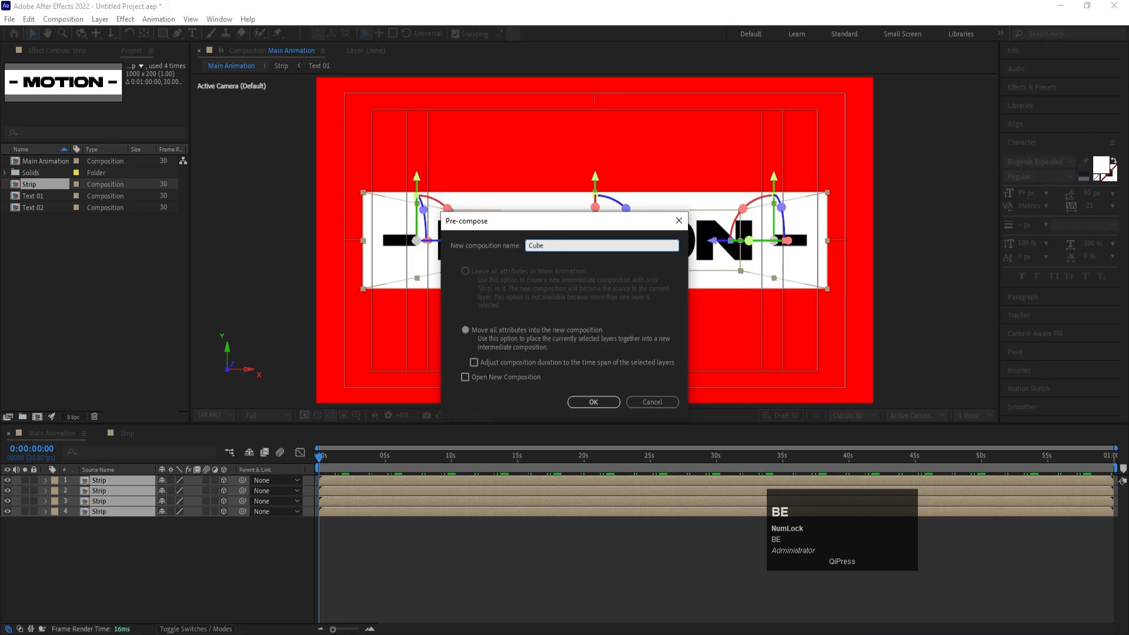
pyautogui.press('Return')
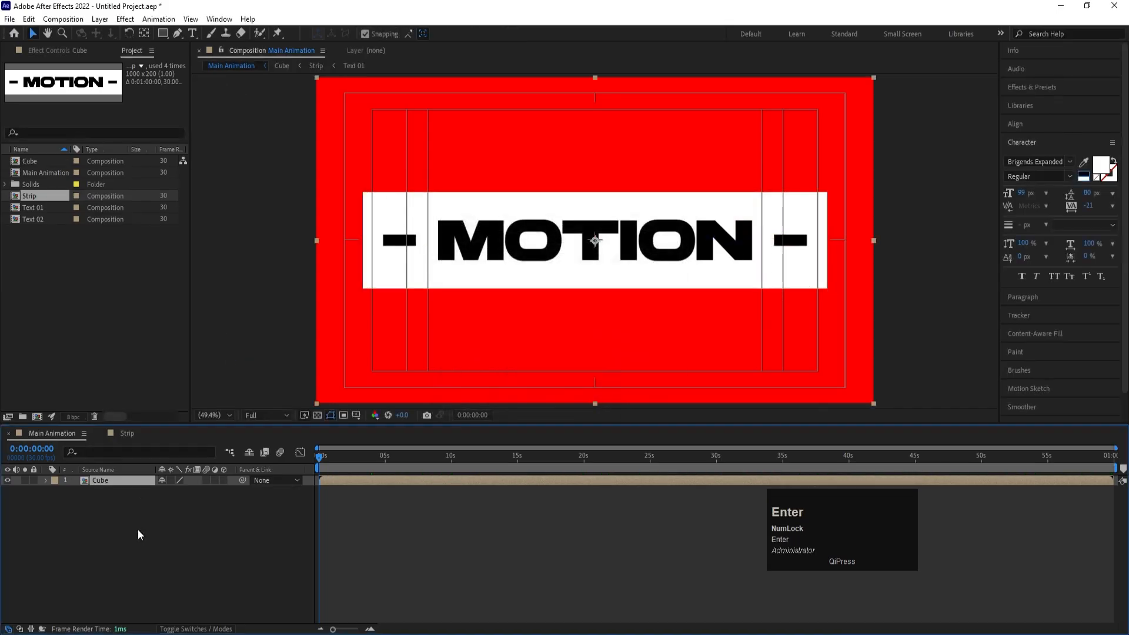
# Enable Collapse Transformations and 3D for the Cube layer and set its X Rotation to -90°.
pyautogui.click(170, 481)
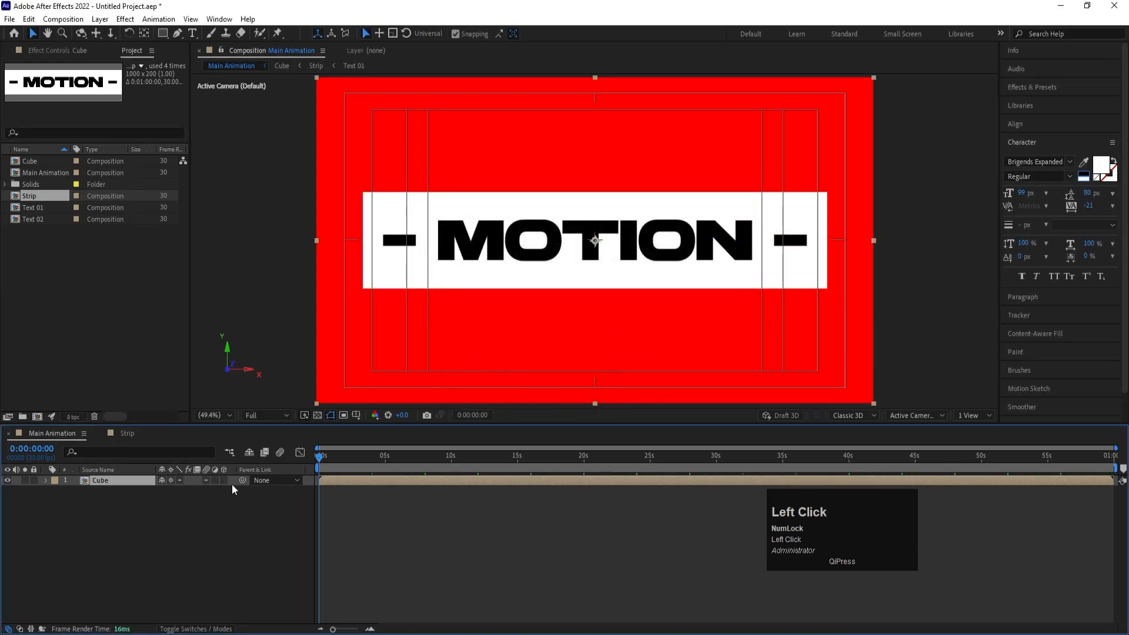
pyautogui.click(227, 483)
pyautogui.press('r')
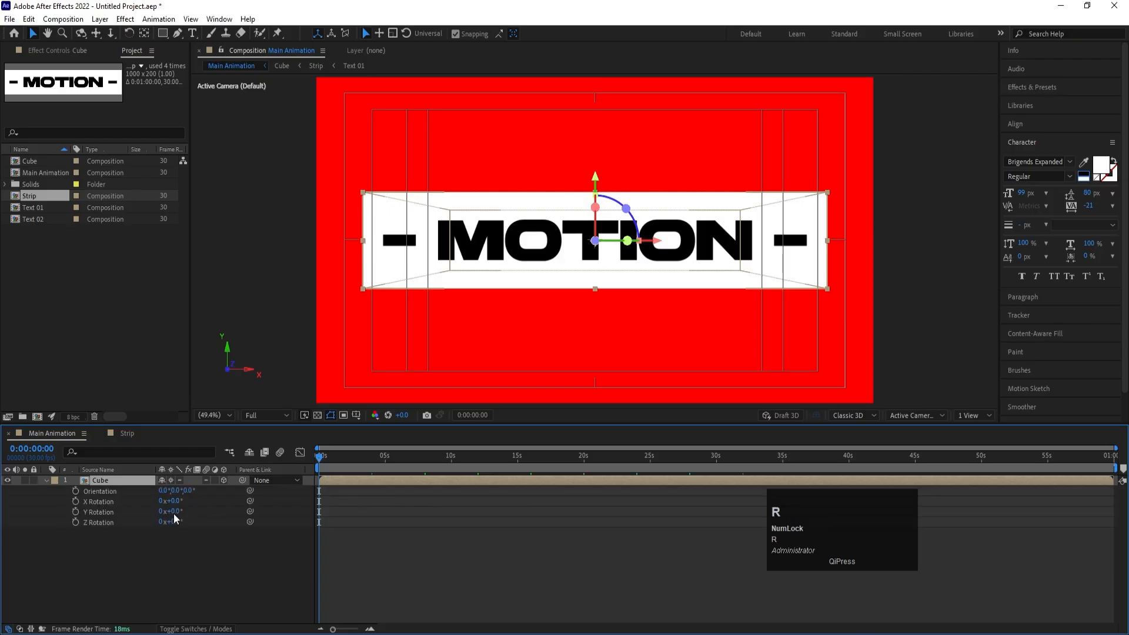
pyautogui.moveTo(174, 501); pyautogui.dragTo(170, 501)
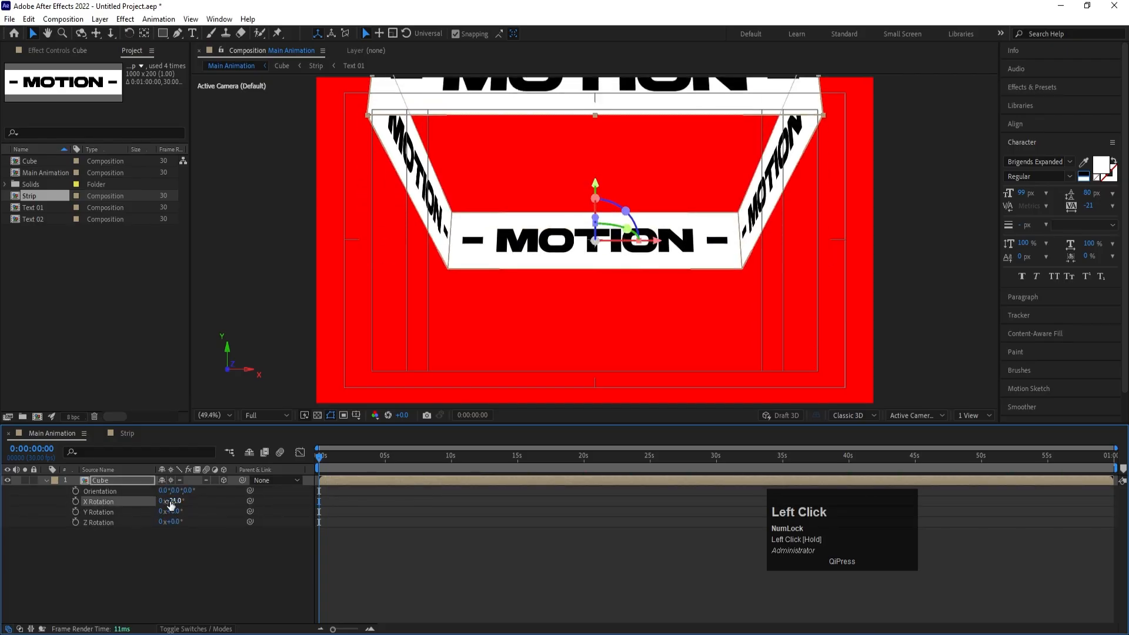
pyautogui.click(170, 501)
pyautogui.write('-90')
pyautogui.press('Return')
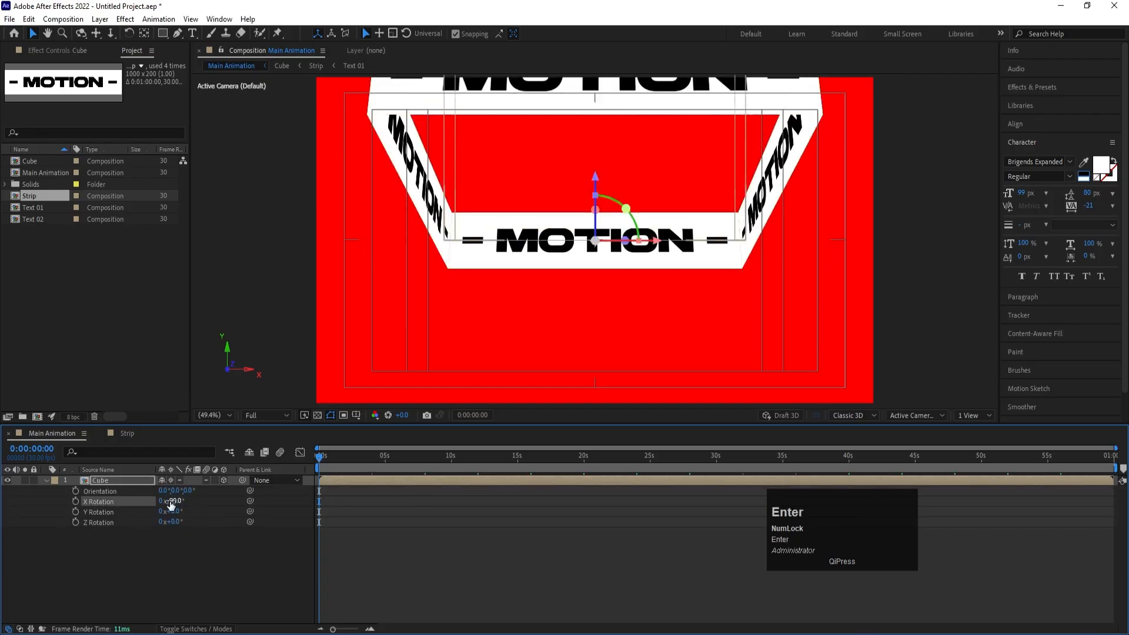
# Move the Cube layer down along its Z axis to a Y position of about 1035, centering the box in the frame.
pyautogui.press('v')
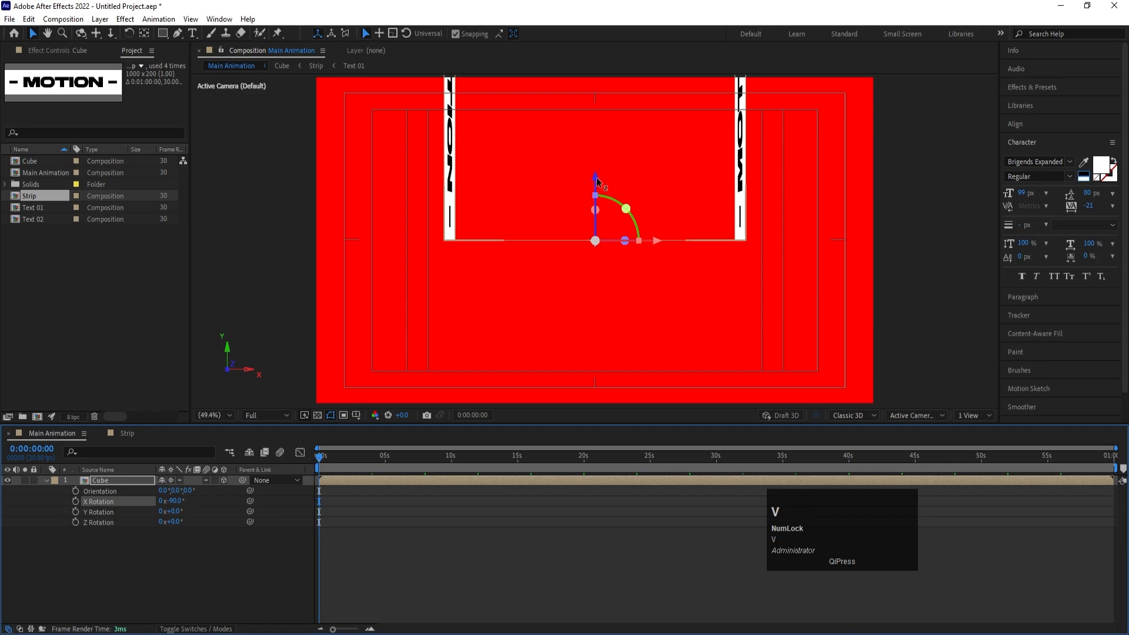
pyautogui.moveTo(595, 177); pyautogui.dragTo(590, 330)
pyautogui.click(221, 558)
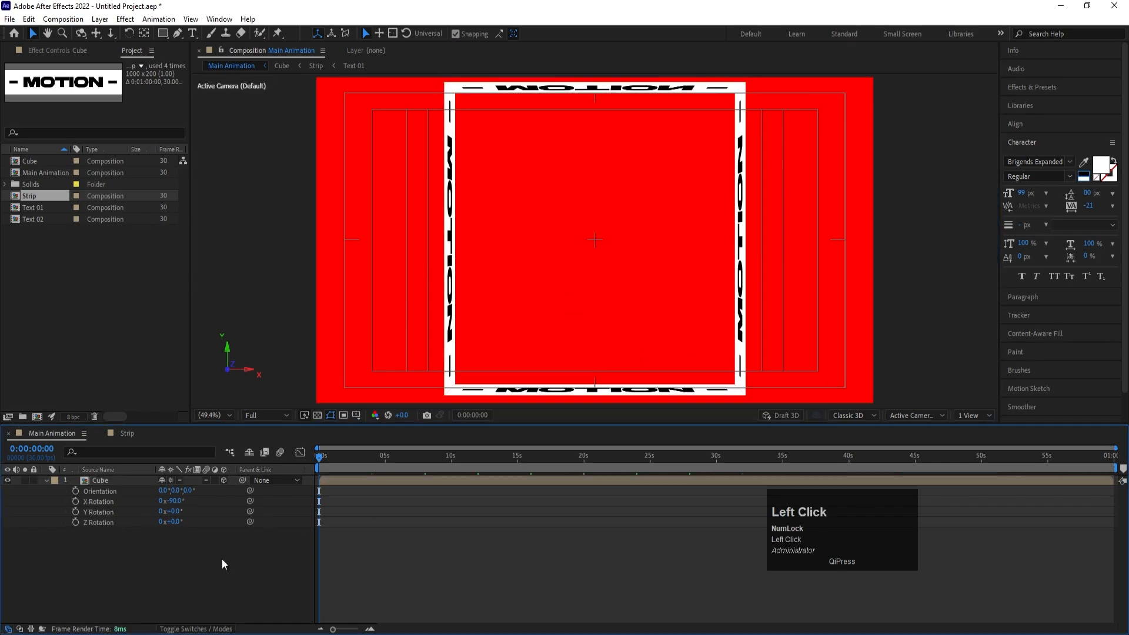
# Add a two-node camera named Camera 1 with an Angle of View of 89°.
pyautogui.rightClick(221, 558)
pyautogui.click(305, 412)
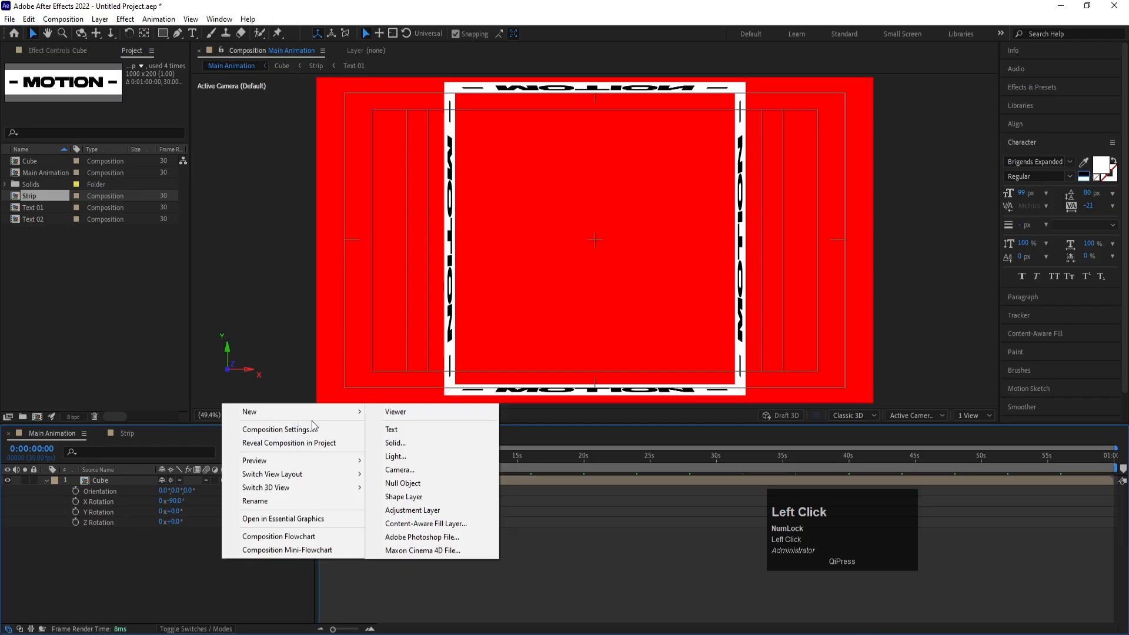
pyautogui.click(402, 470)
pyautogui.click(659, 307)
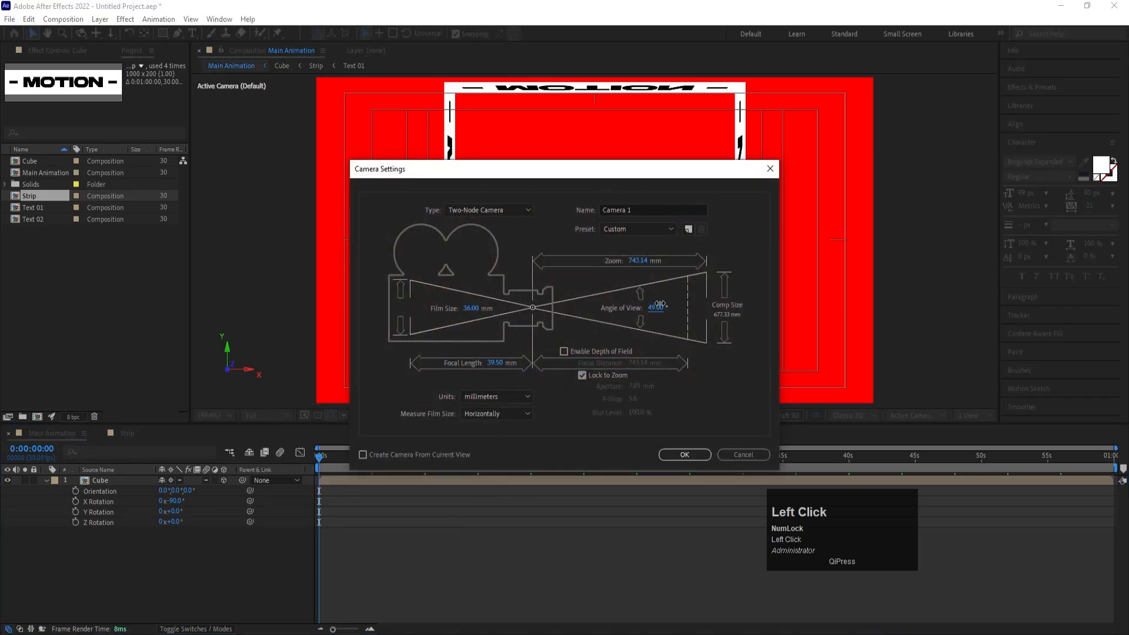
pyautogui.write('89')
pyautogui.press('Return')
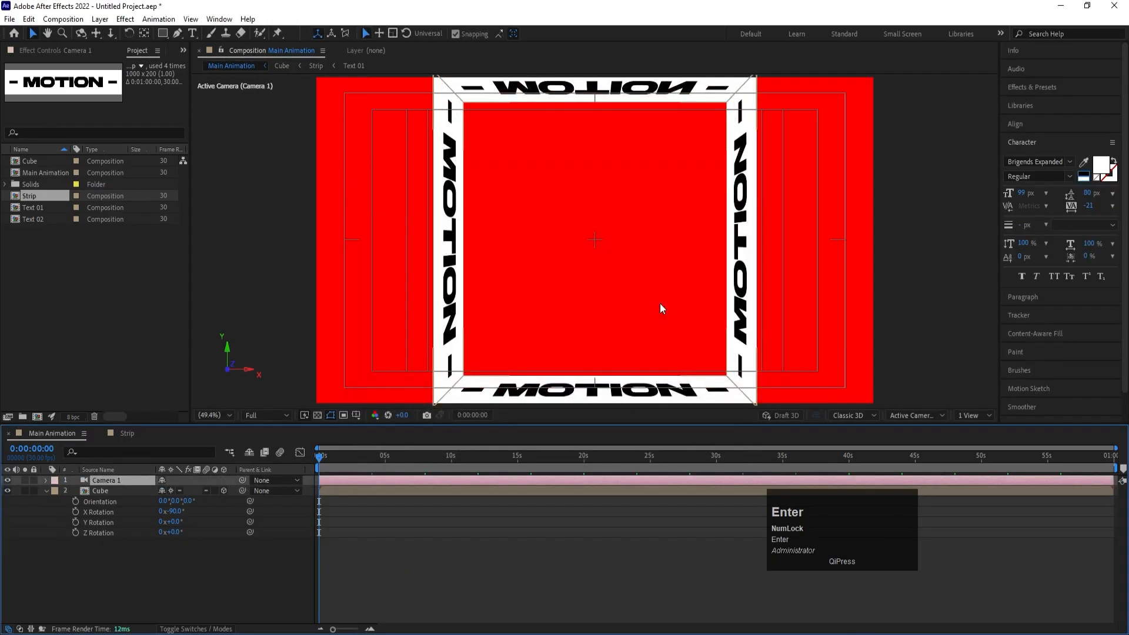
# Push the Cube layer back from the camera to a Z position of about 2296.
pyautogui.click(105, 492)
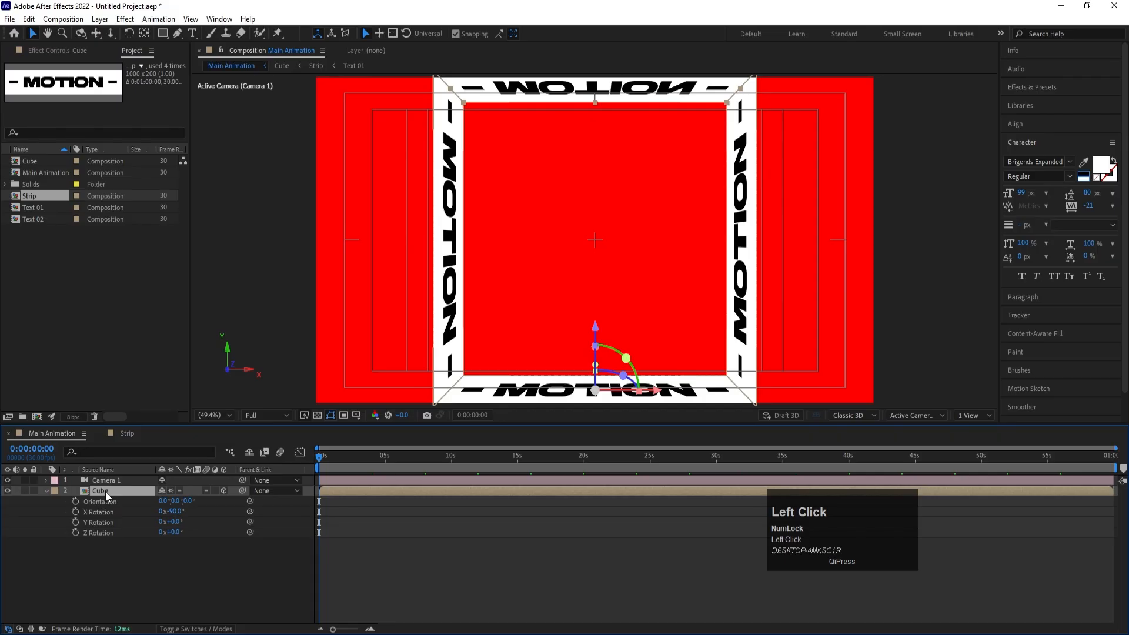
pyautogui.press('p')
pyautogui.moveTo(253, 500); pyautogui.dragTo(484, 521)
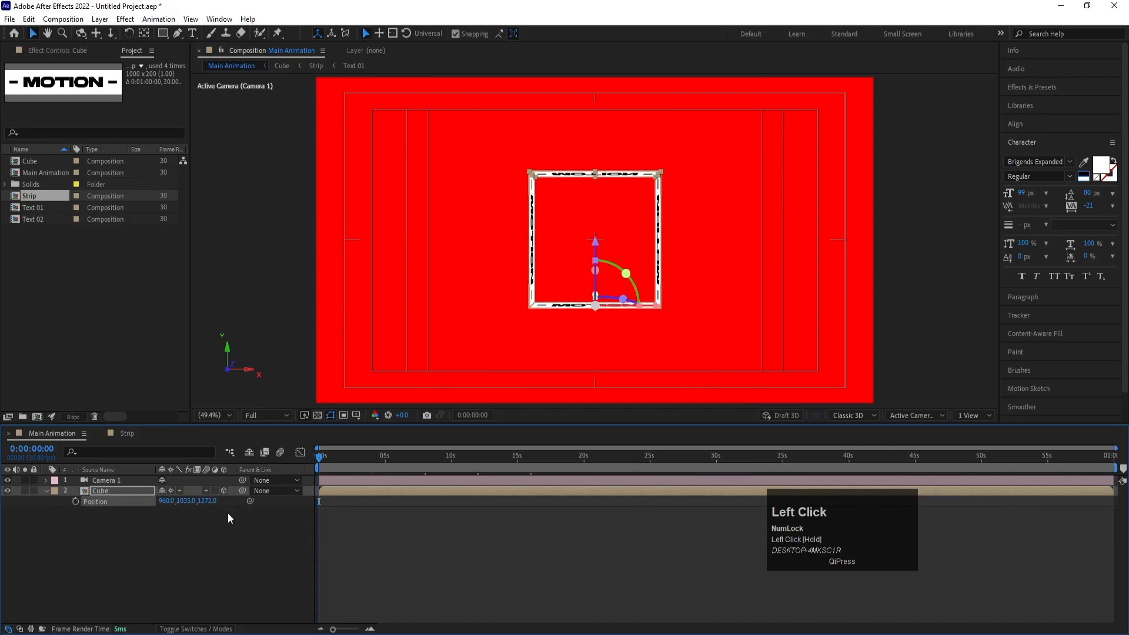
pyautogui.moveTo(207, 501); pyautogui.dragTo(394, 503)
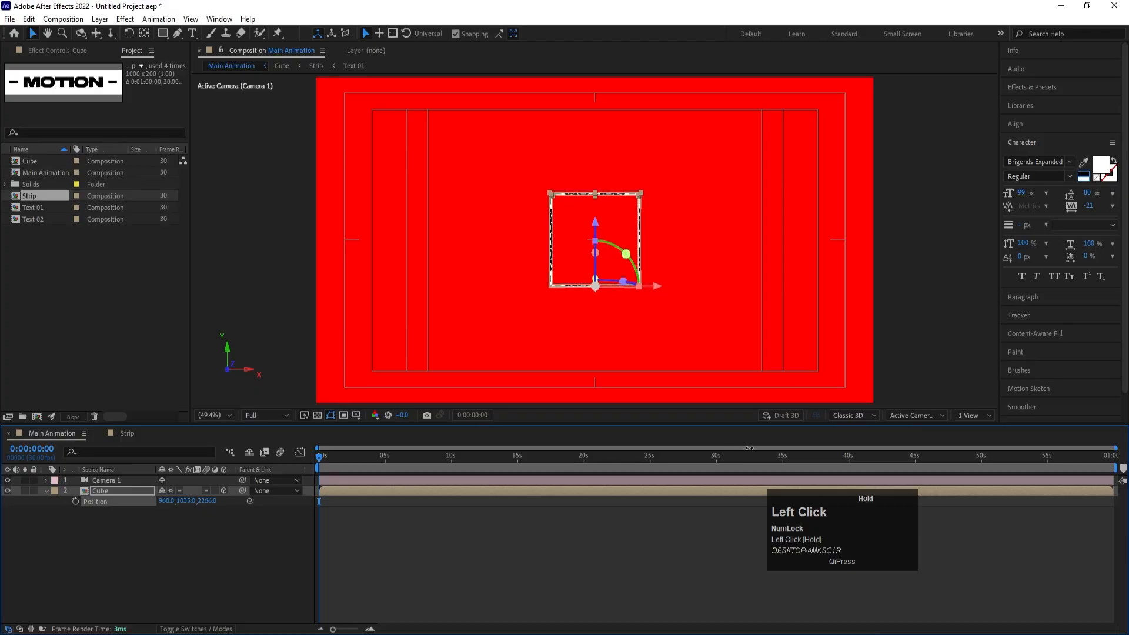
pyautogui.moveTo(749, 448); pyautogui.dragTo(668, 481)
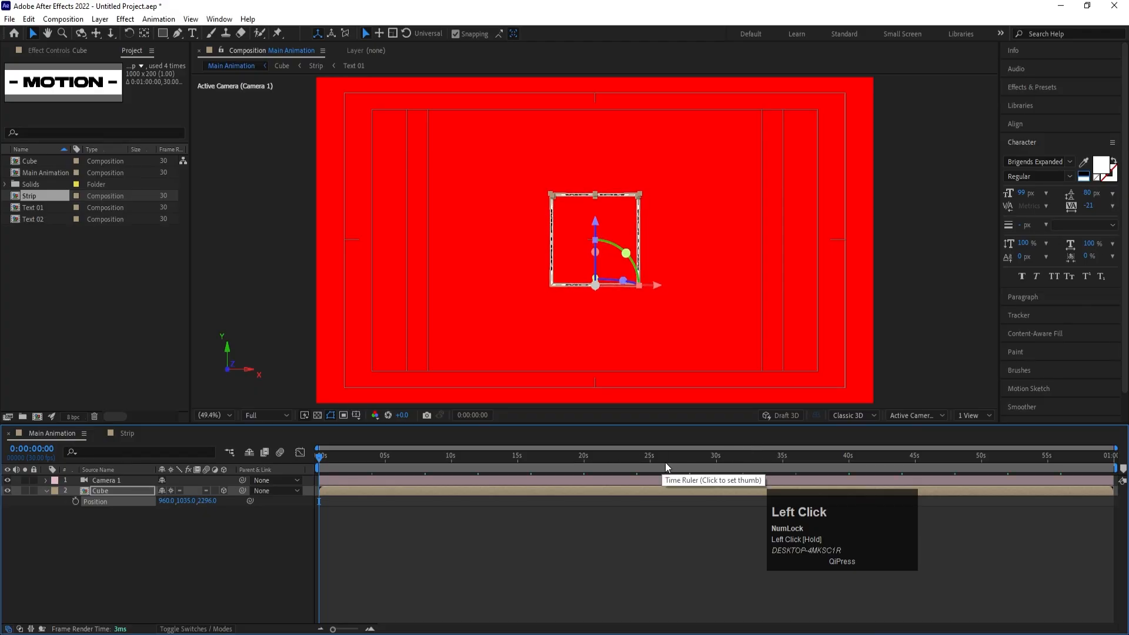
# In the Top view, duplicate the Cube layer and reveal the copy's Position property.
pyautogui.click(911, 416)
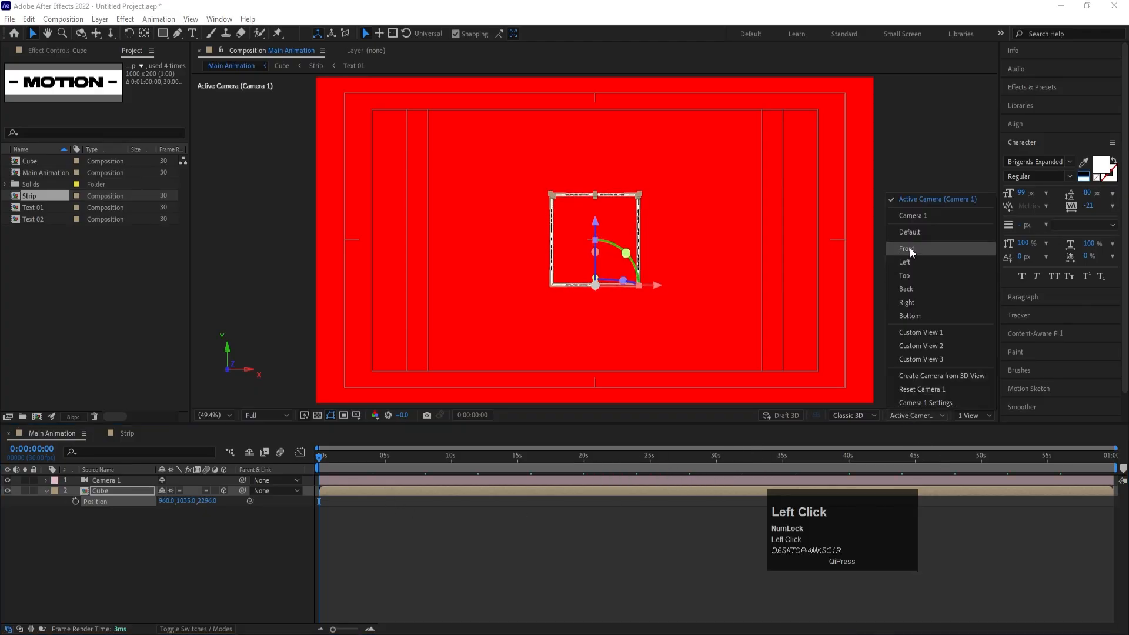
pyautogui.click(909, 280)
pyautogui.scroll(-5, 681, 274)
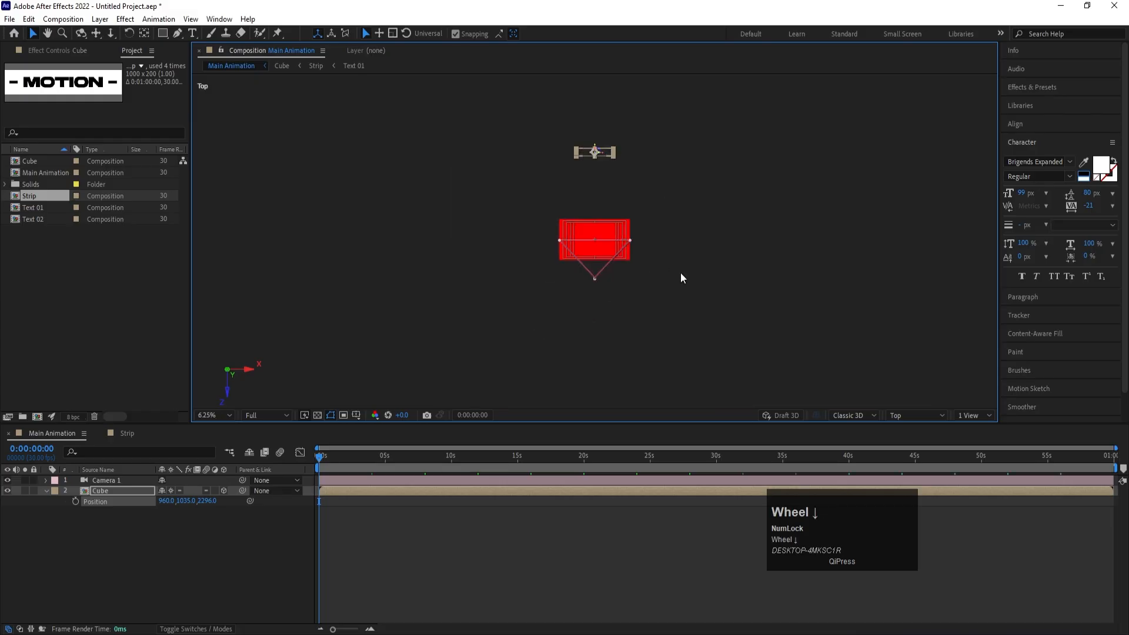
pyautogui.keyDown('alt'); pyautogui.scroll(1, 597, 132); pyautogui.keyUp('alt')
pyautogui.scroll(1, 597, 133)
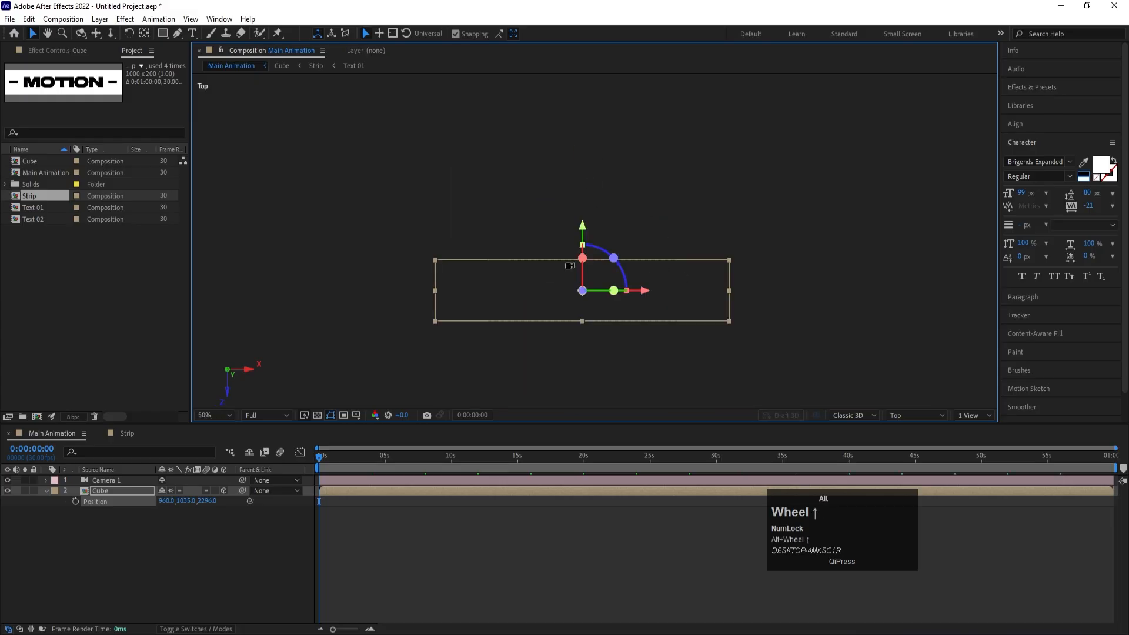
pyautogui.click(118, 490)
pyautogui.hotkey('ctrl', 'd')
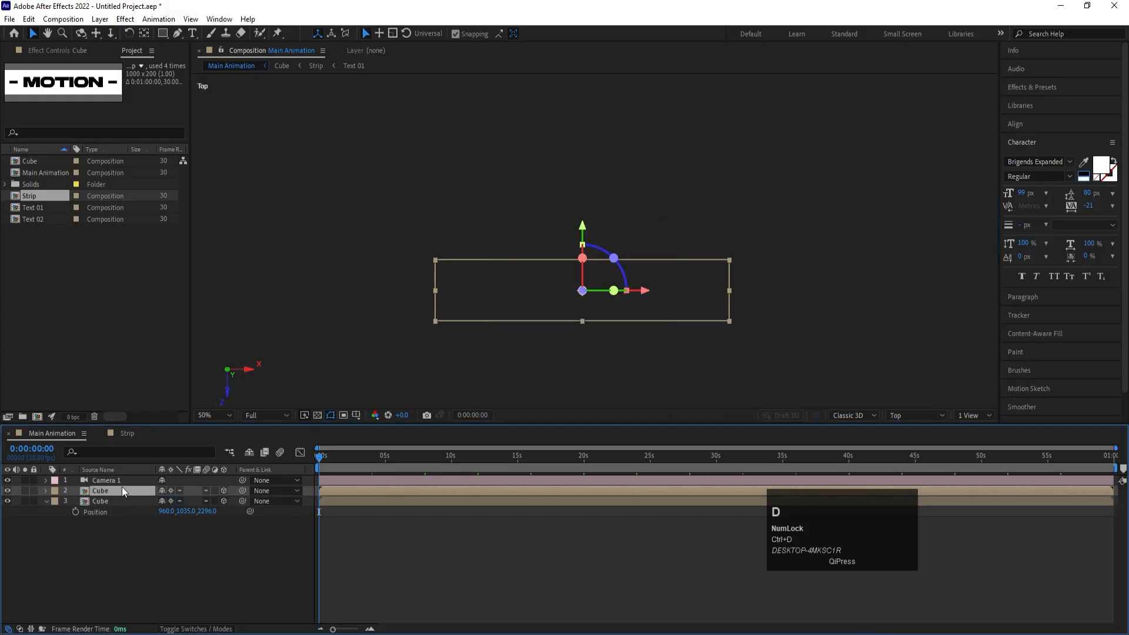
pyautogui.press('p')
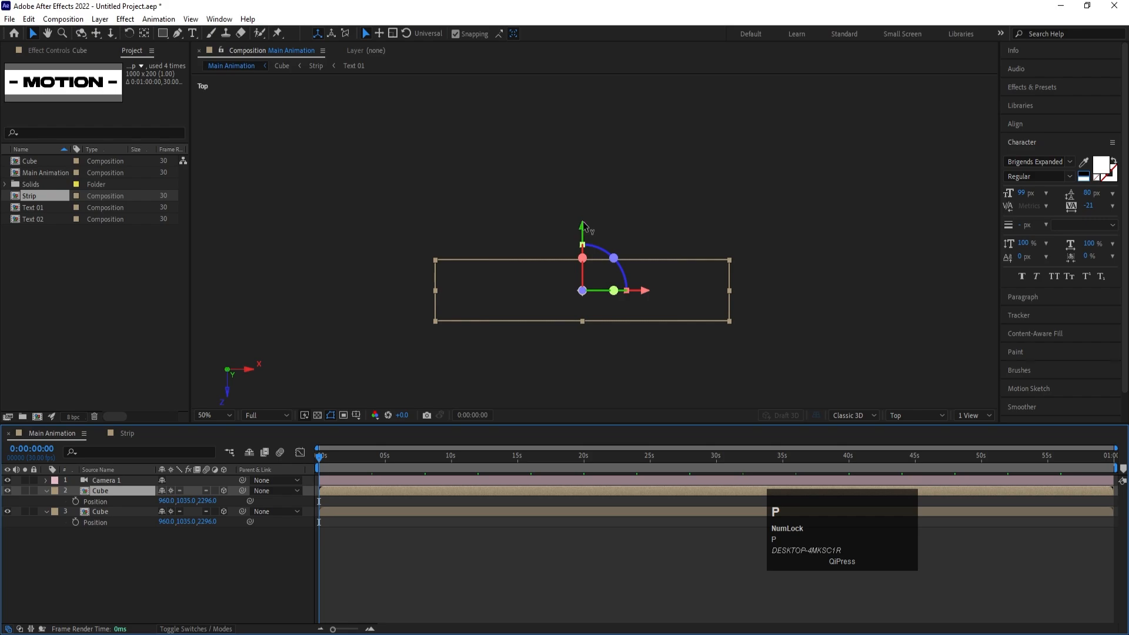
# Move the duplicate Cube layer forward along its Z axis to about 2096, flush against the original Cube.
pyautogui.moveTo(583, 225); pyautogui.dragTo(586, 288)
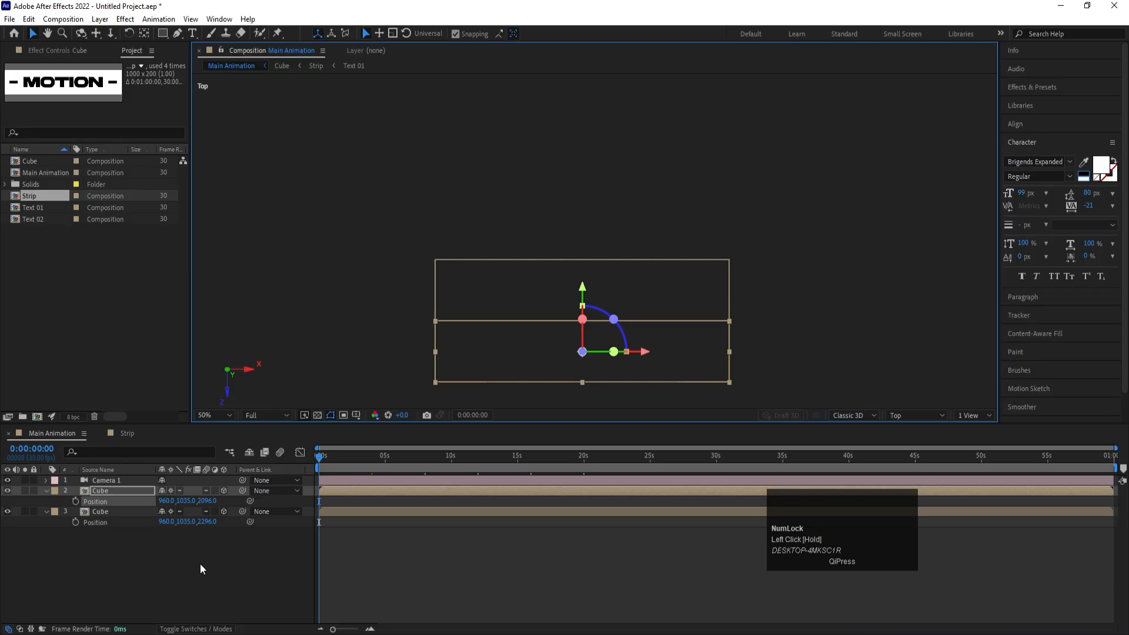
pyautogui.click(200, 564)
pyautogui.keyDown('alt'); pyautogui.scroll(3, 186, 549); pyautogui.keyUp('alt')
pyautogui.keyDown('alt'); pyautogui.scroll(3, 185, 549); pyautogui.keyUp('alt')
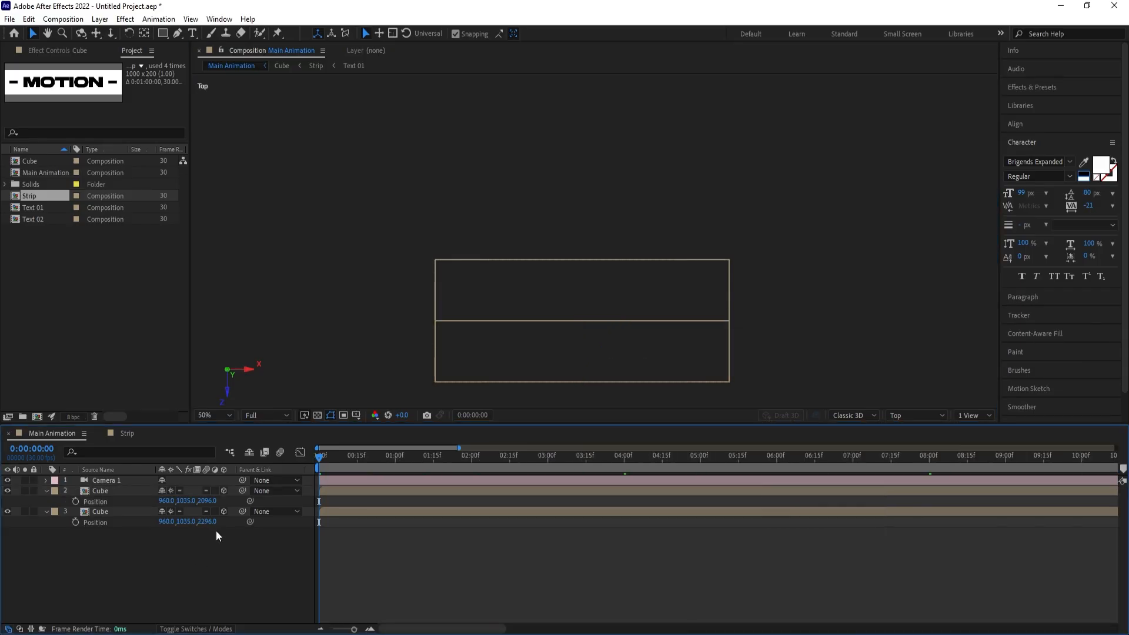
# Set the original Cube layer's Z position to 2300.
pyautogui.click(208, 525)
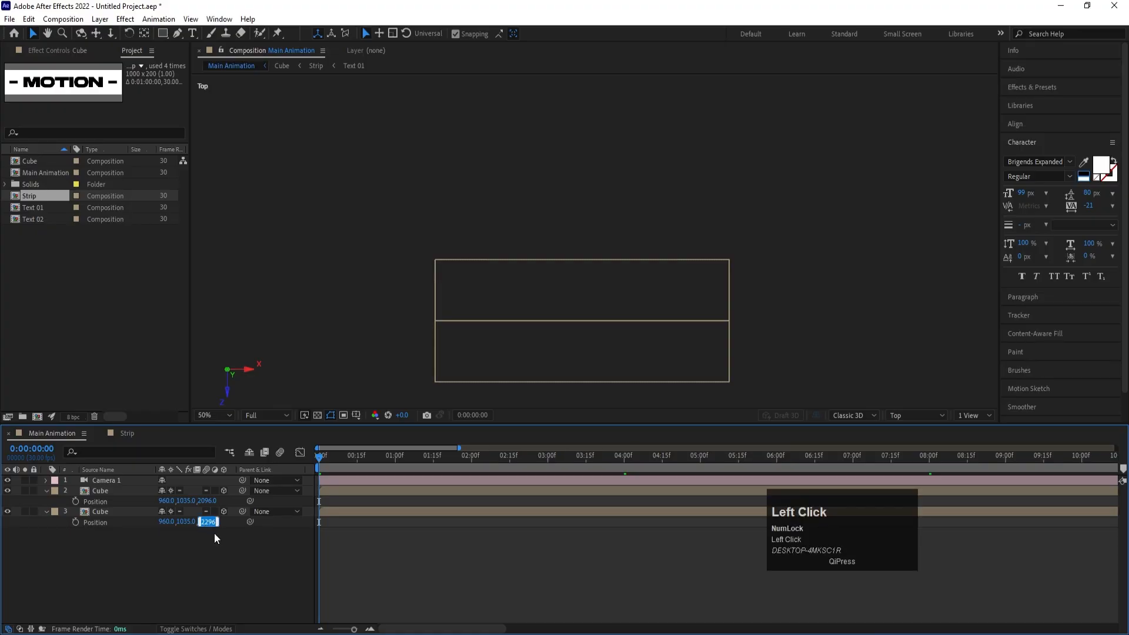
pyautogui.write('2300')
pyautogui.click(230, 567)
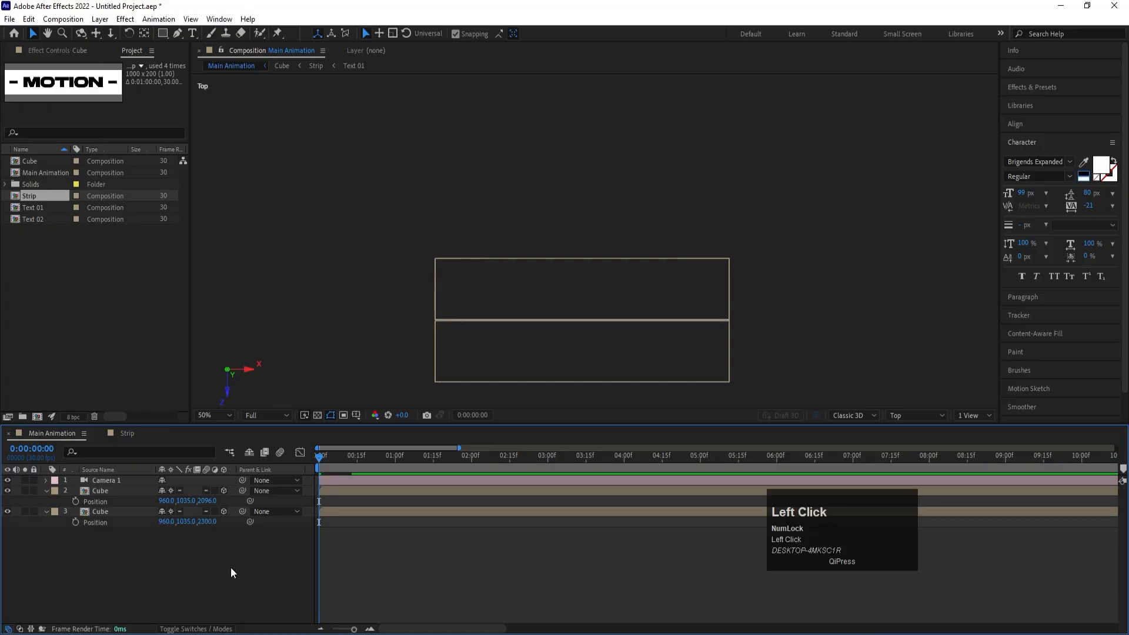
# Set the duplicate Cube layer's Z position to 2000, then correct it to 2100 so the two boxes meet edge to edge.
pyautogui.click(209, 501)
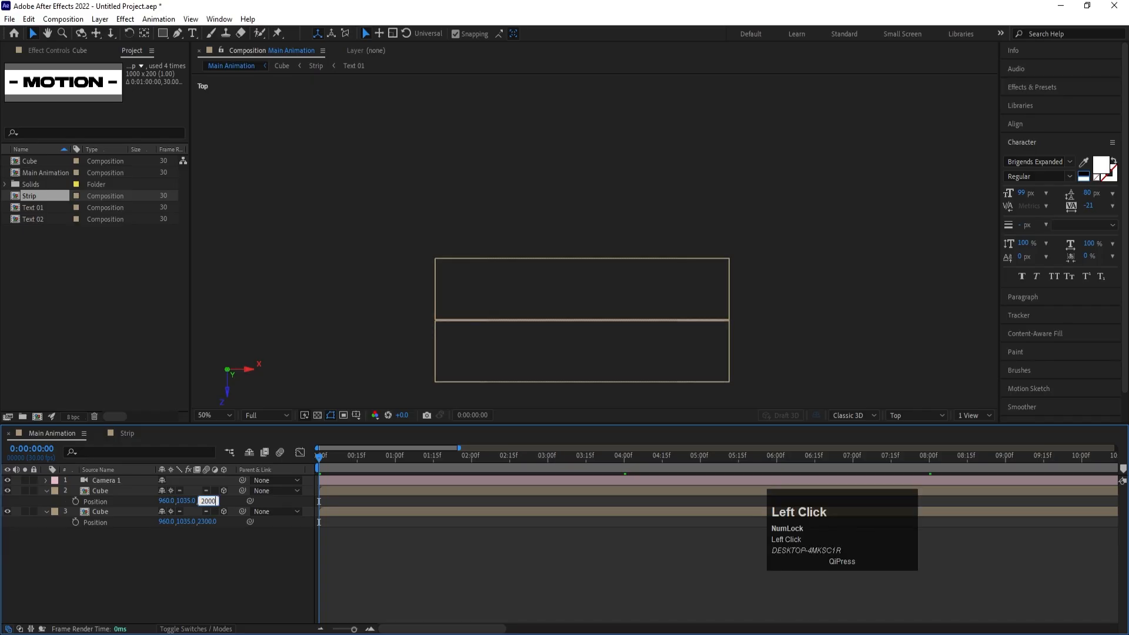
pyautogui.press('Return')
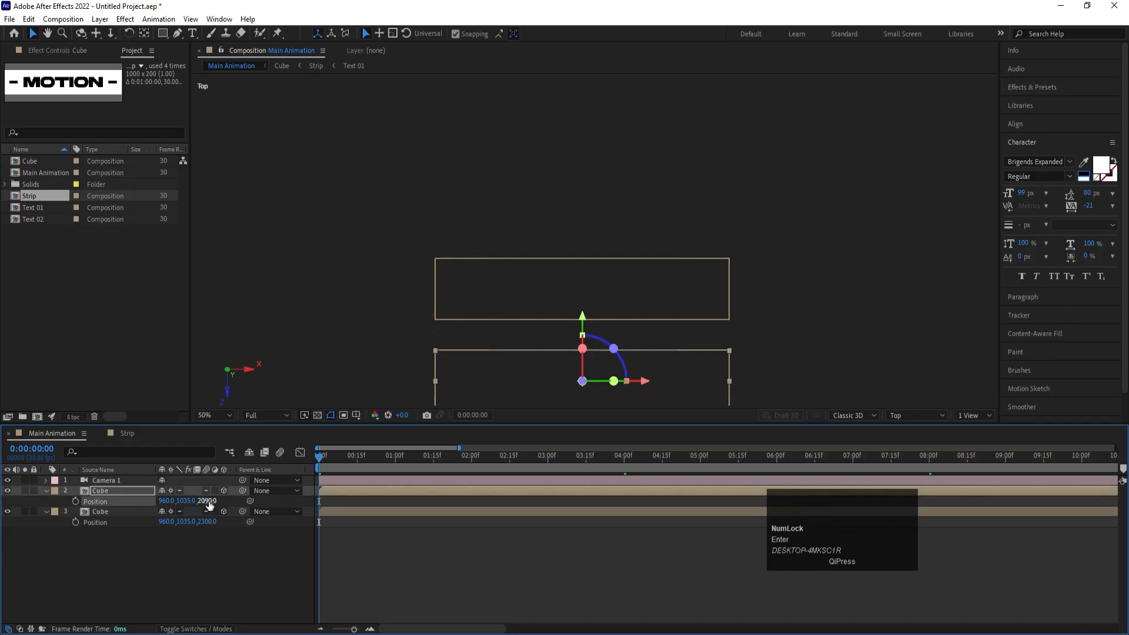
pyautogui.click(209, 501)
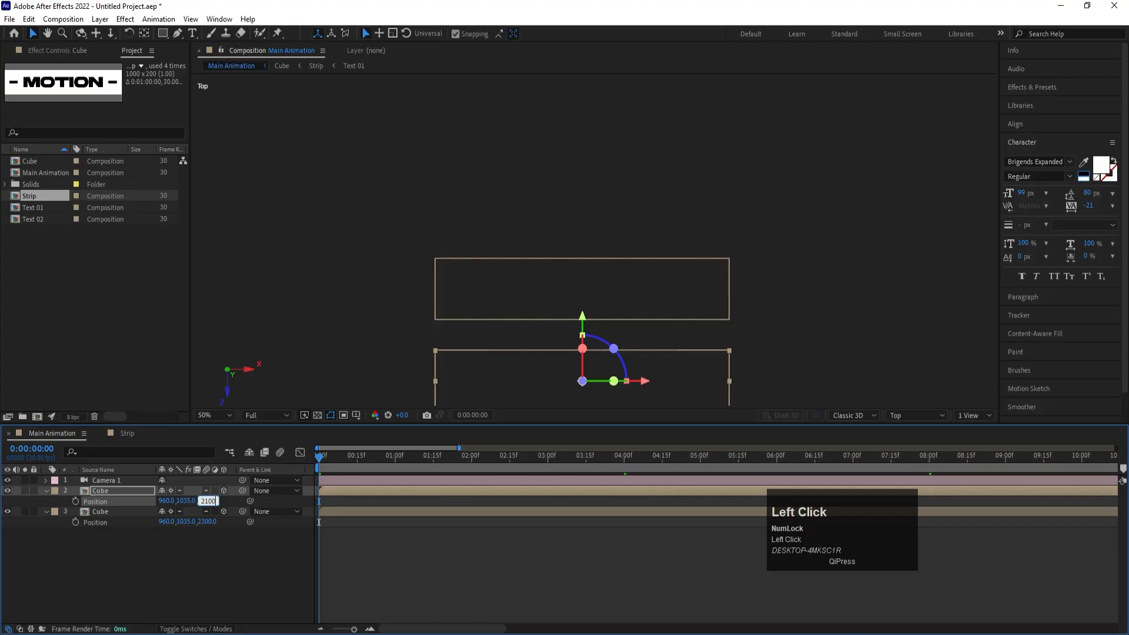
pyautogui.press('Return')
pyautogui.click(237, 550)
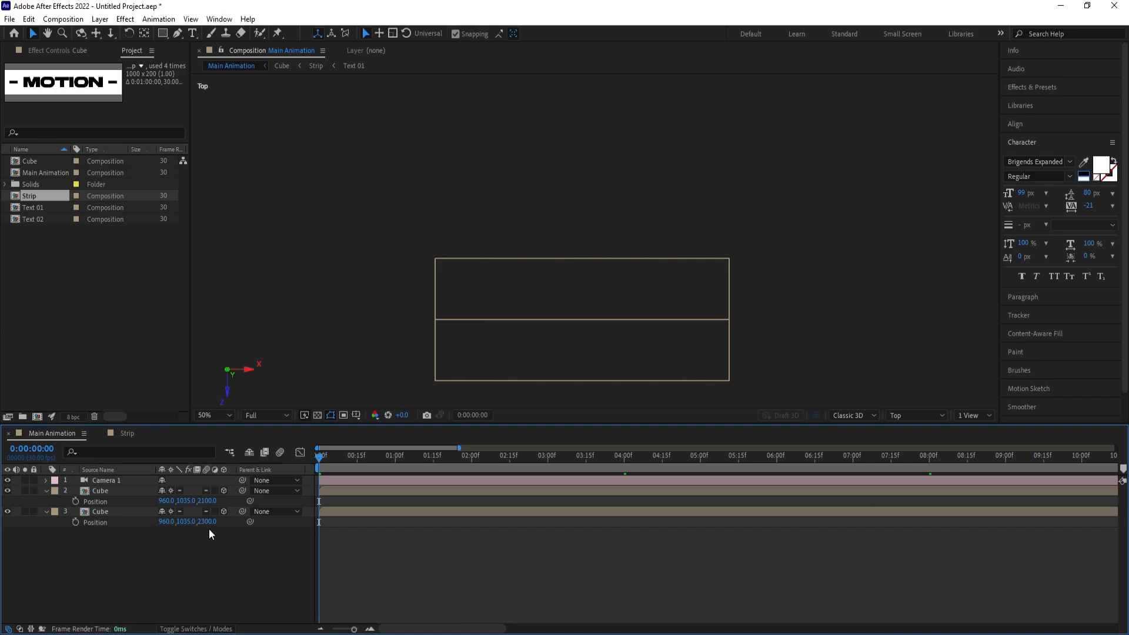
# Delete the duplicate Cube layer directly below Camera 1, keeping only the original Cube.
pyautogui.click(121, 513)
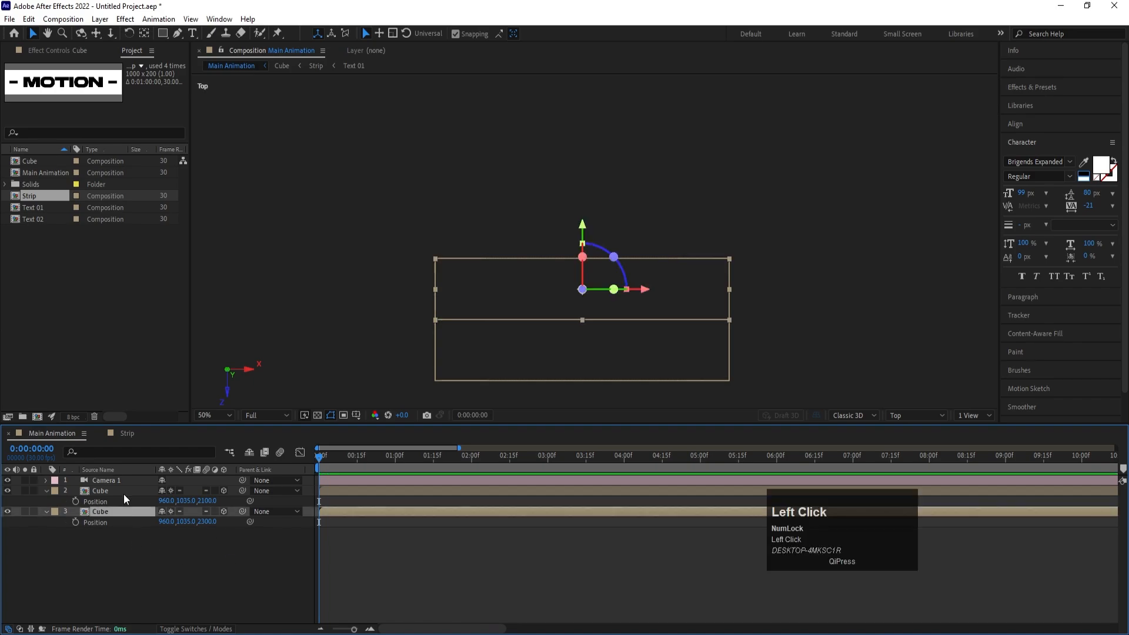
pyautogui.click(123, 492)
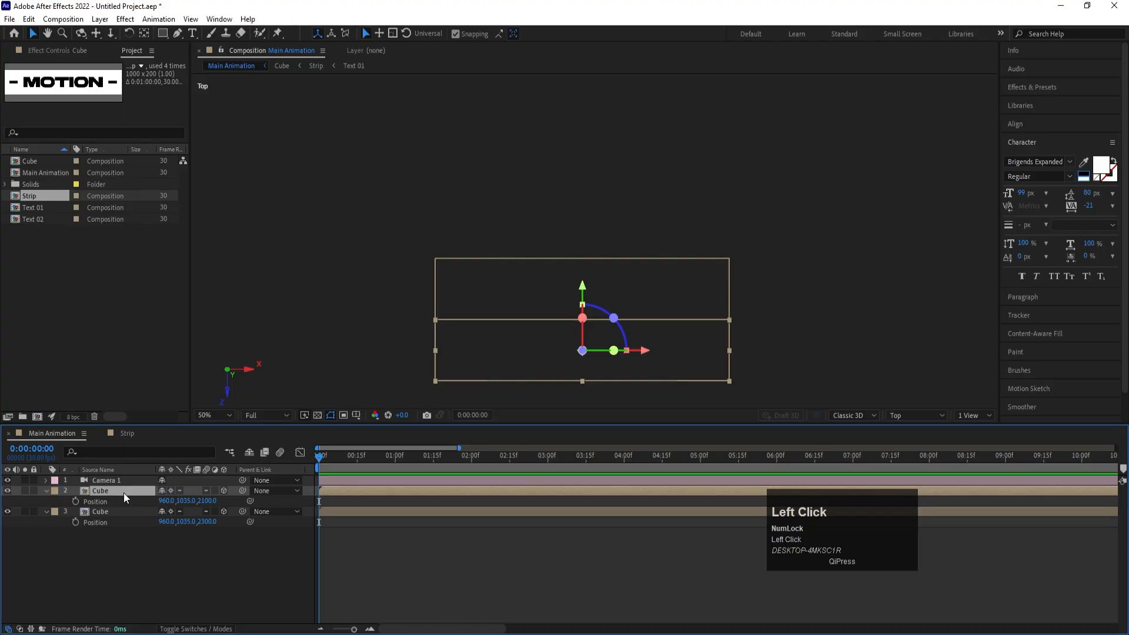
pyautogui.press('Delete')
# Add an expression to the remaining Cube layer's Position, starting an array with position[0],position[1].
pyautogui.click(118, 492)
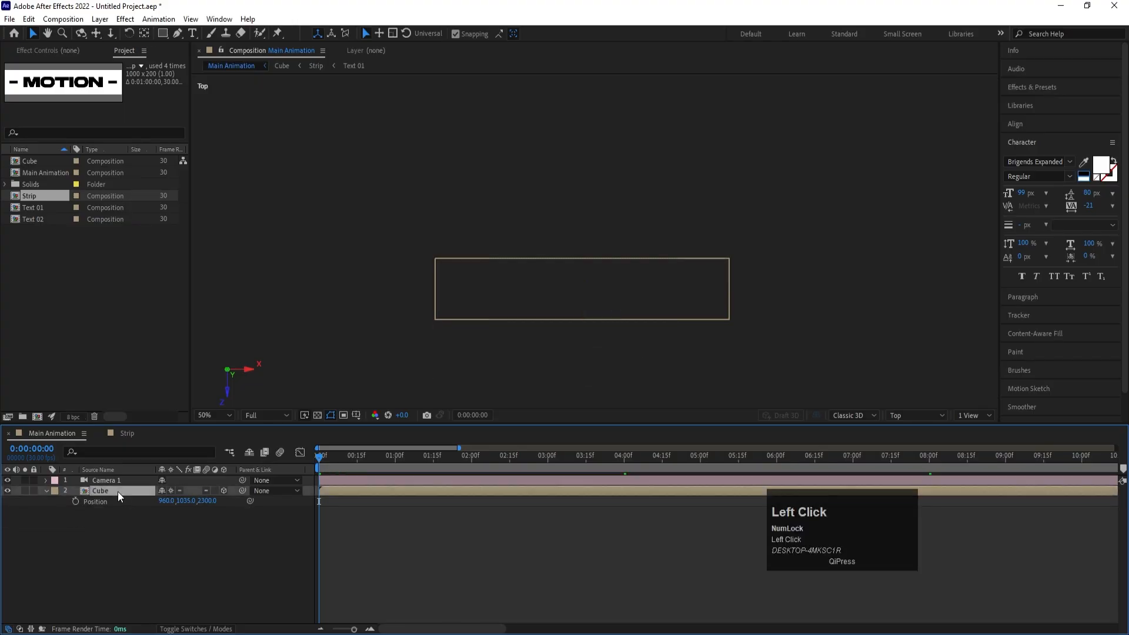
pyautogui.keyDown('alt'); pyautogui.click(75, 501); pyautogui.keyUp('alt')
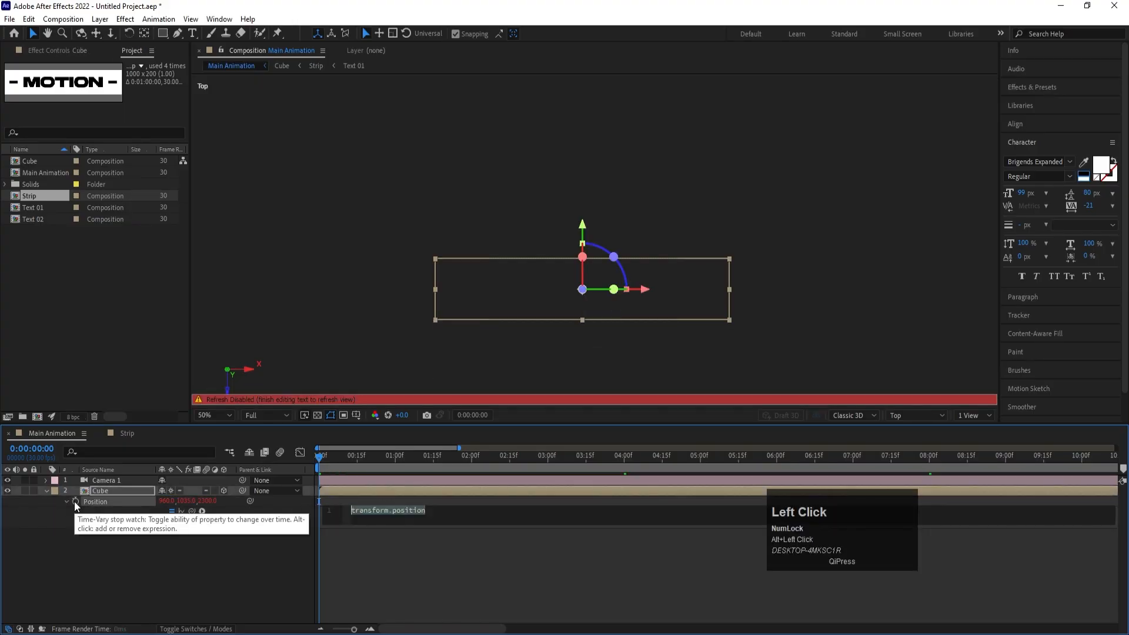
pyautogui.write('[')
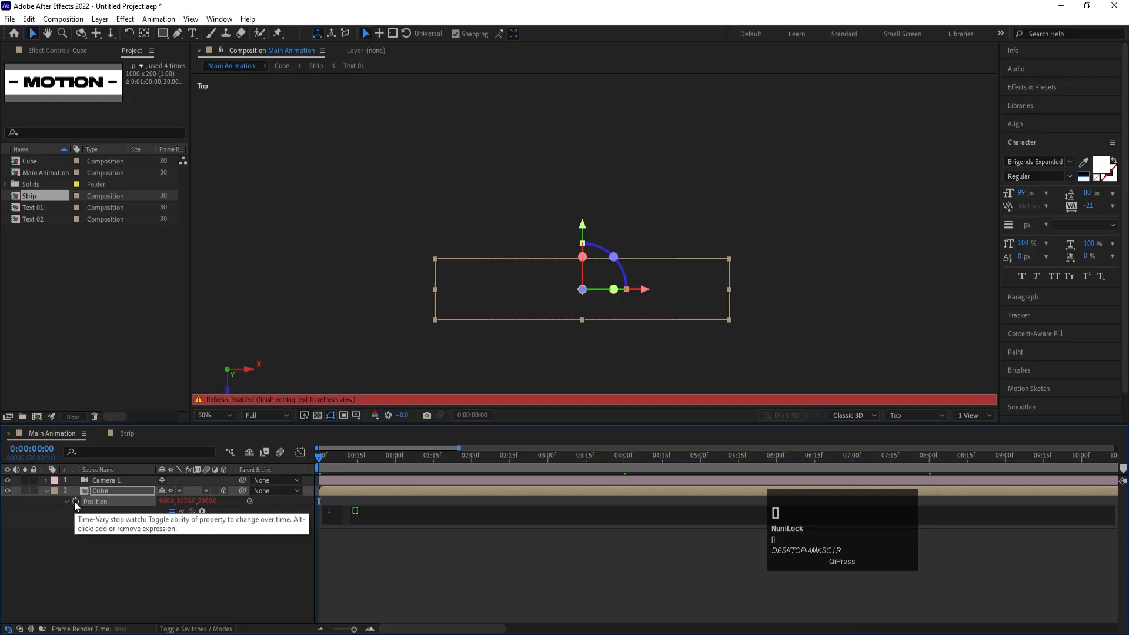
pyautogui.write('pos')
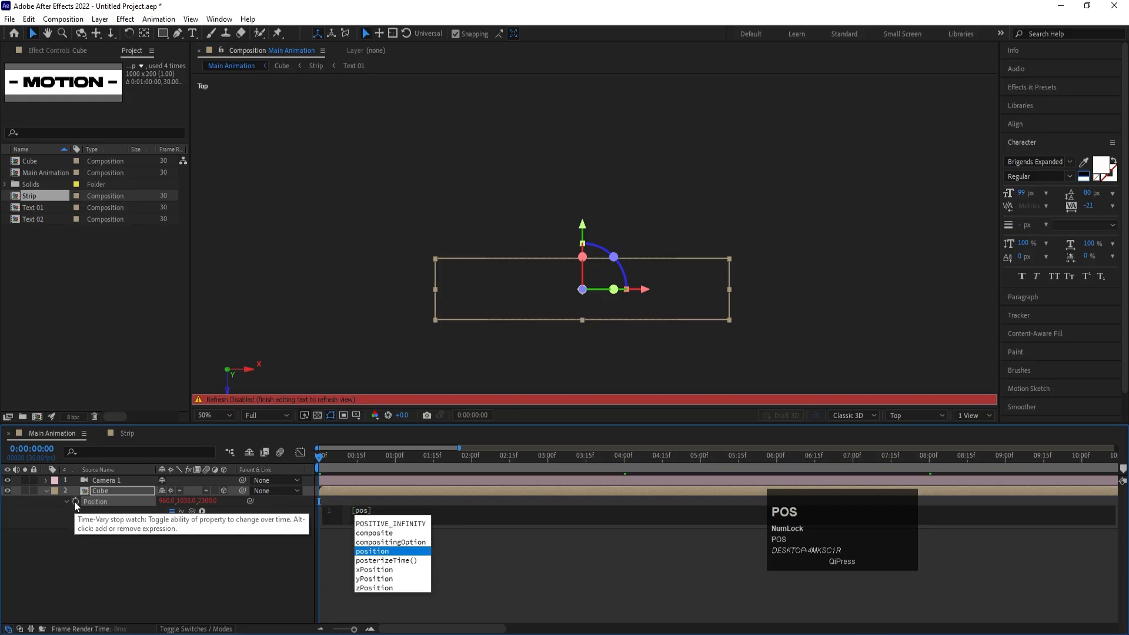
pyautogui.press('Return')
pyautogui.write('[0')
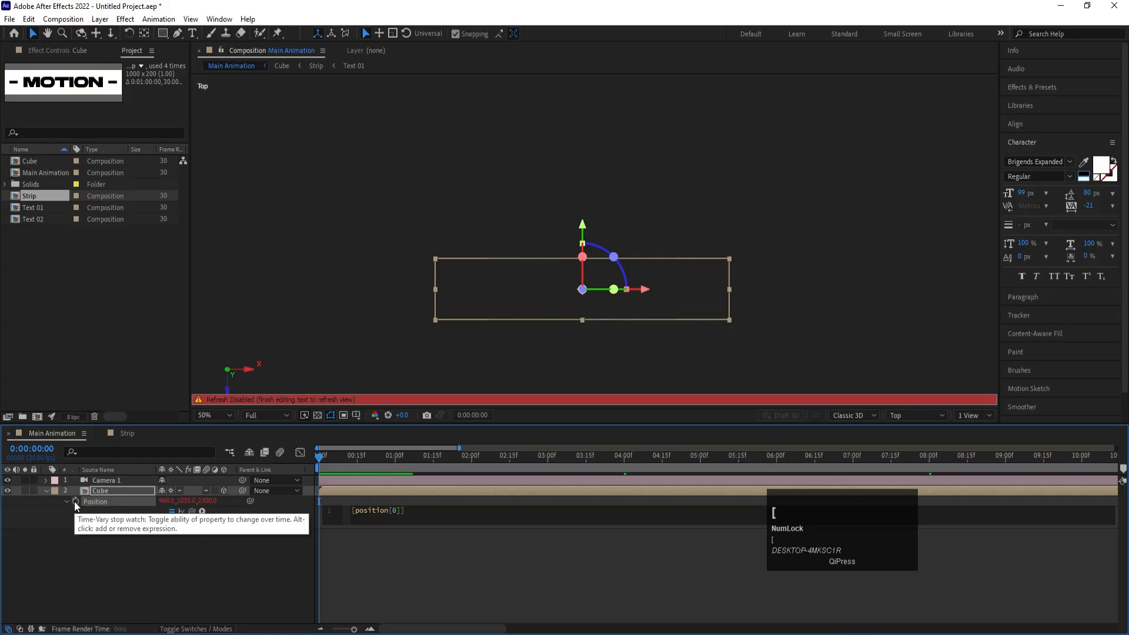
pyautogui.press('Right')
pyautogui.write(',pos')
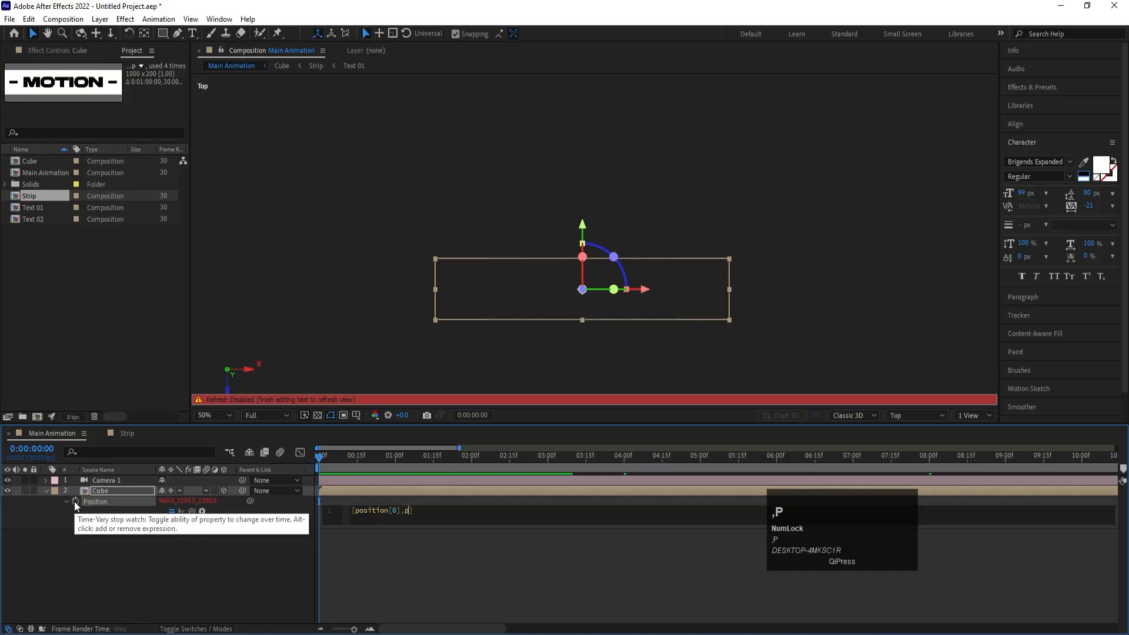
pyautogui.press('Return')
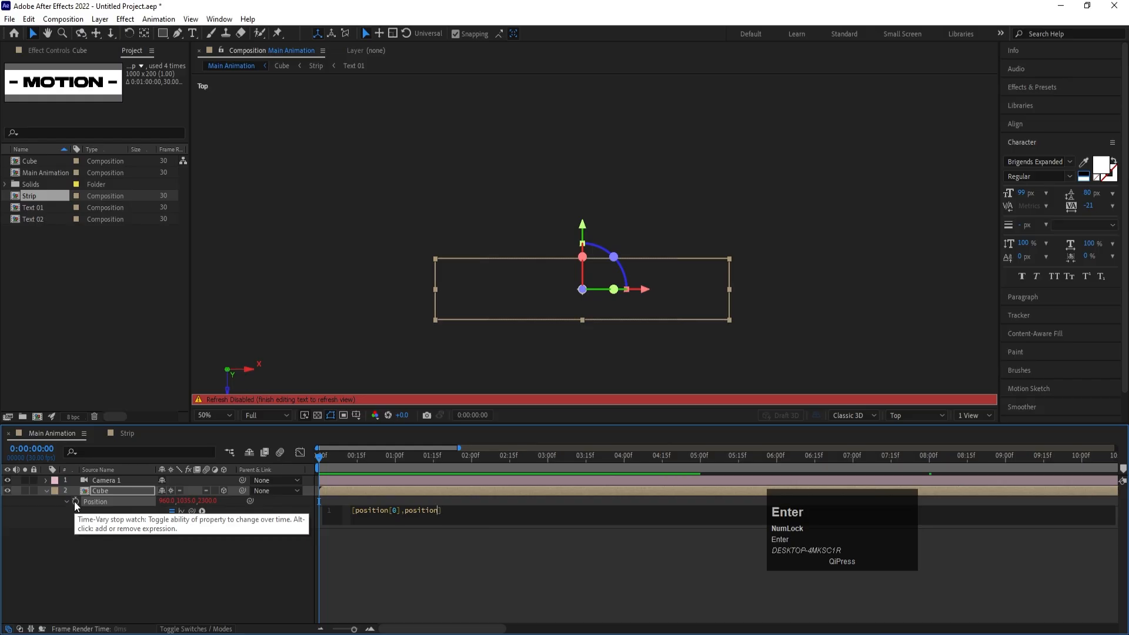
pyautogui.write('[1')
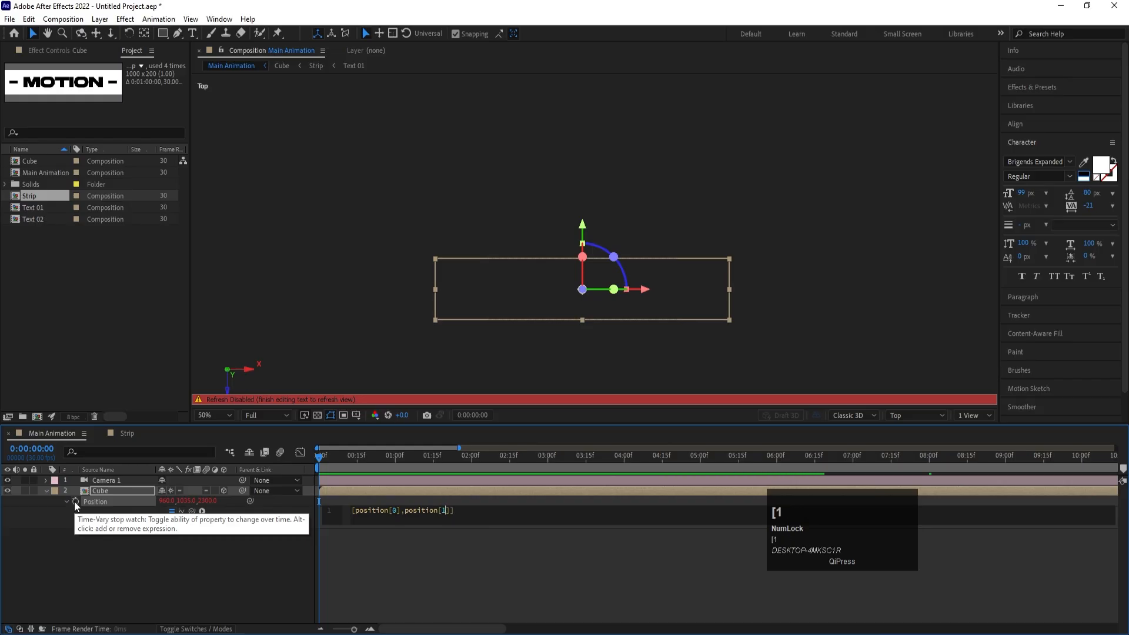
pyautogui.press('Right')
# Complete the Cube's Position expression with the third array element position[2]-200*index and apply it.
pyautogui.write(',pos')
pyautogui.press('Return')
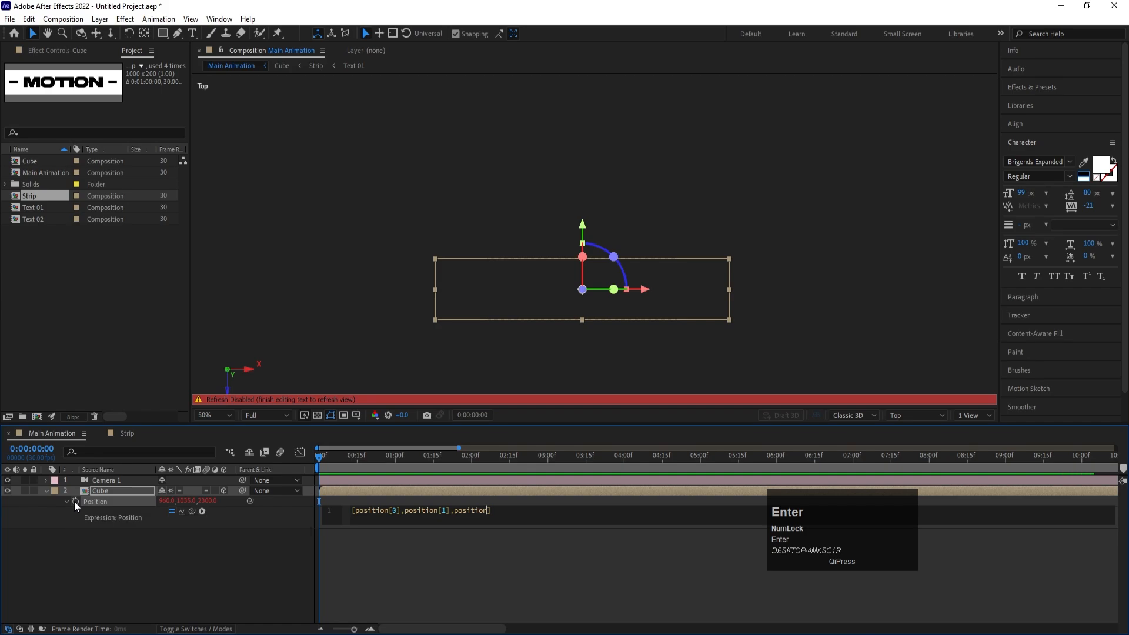
pyautogui.write('[2')
pyautogui.click(502, 511)
pyautogui.write('-200')
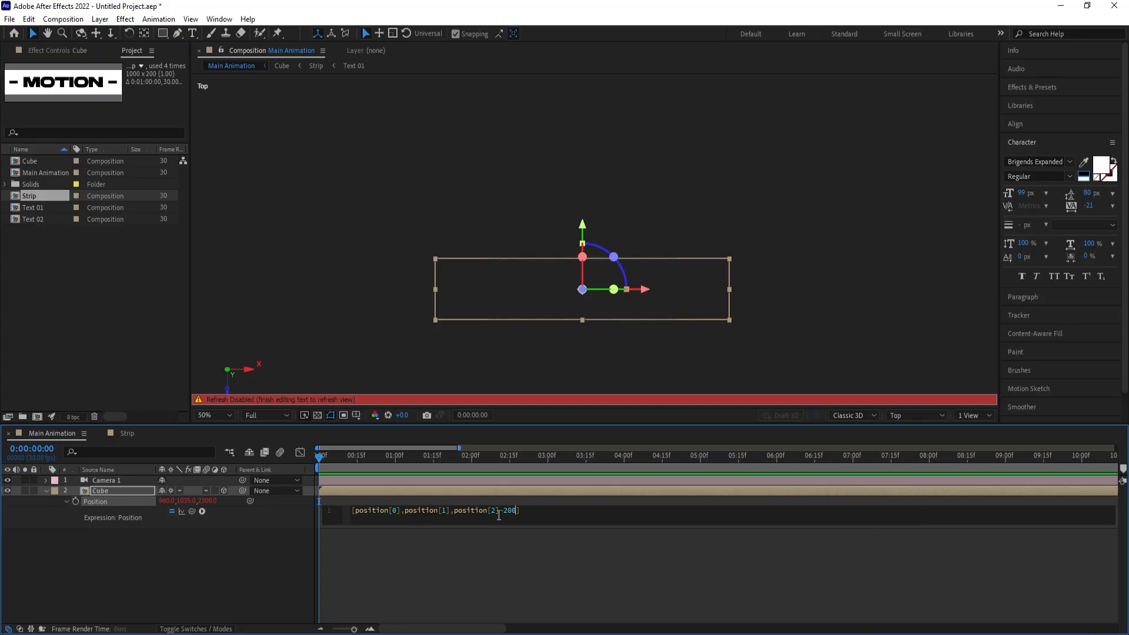
pyautogui.write('*in')
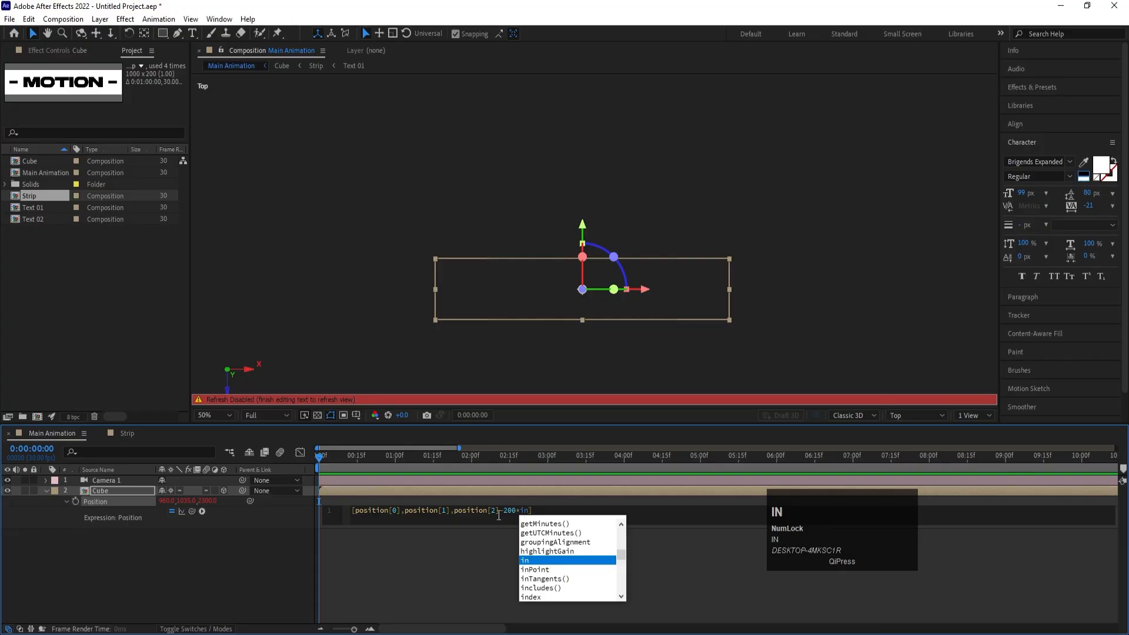
pyautogui.write('d')
pyautogui.press('Return')
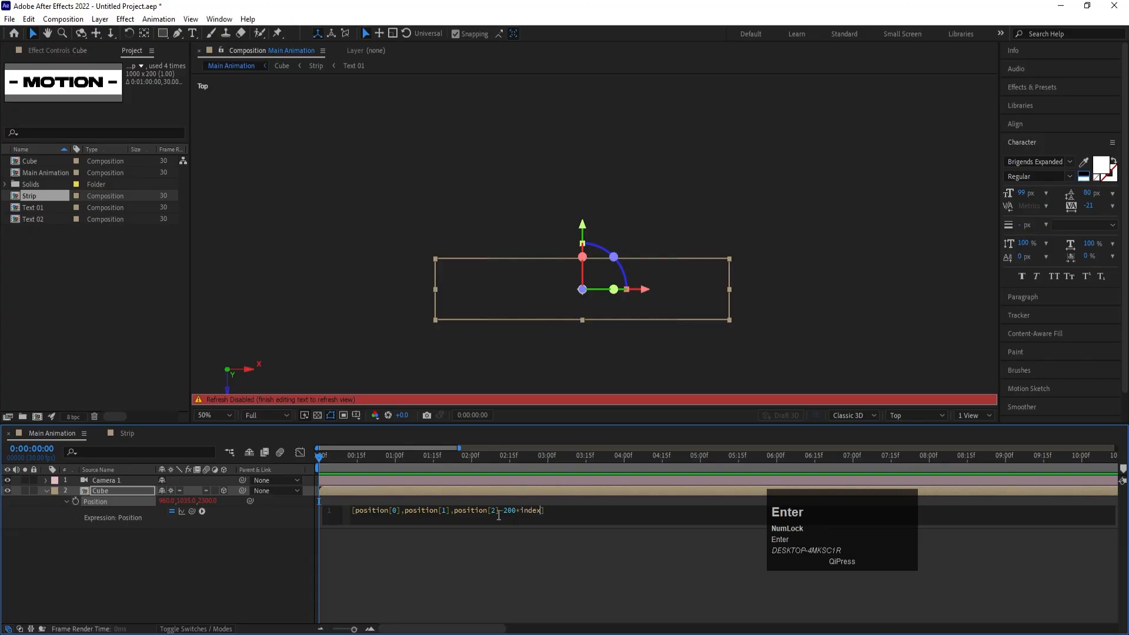
pyautogui.click(534, 556)
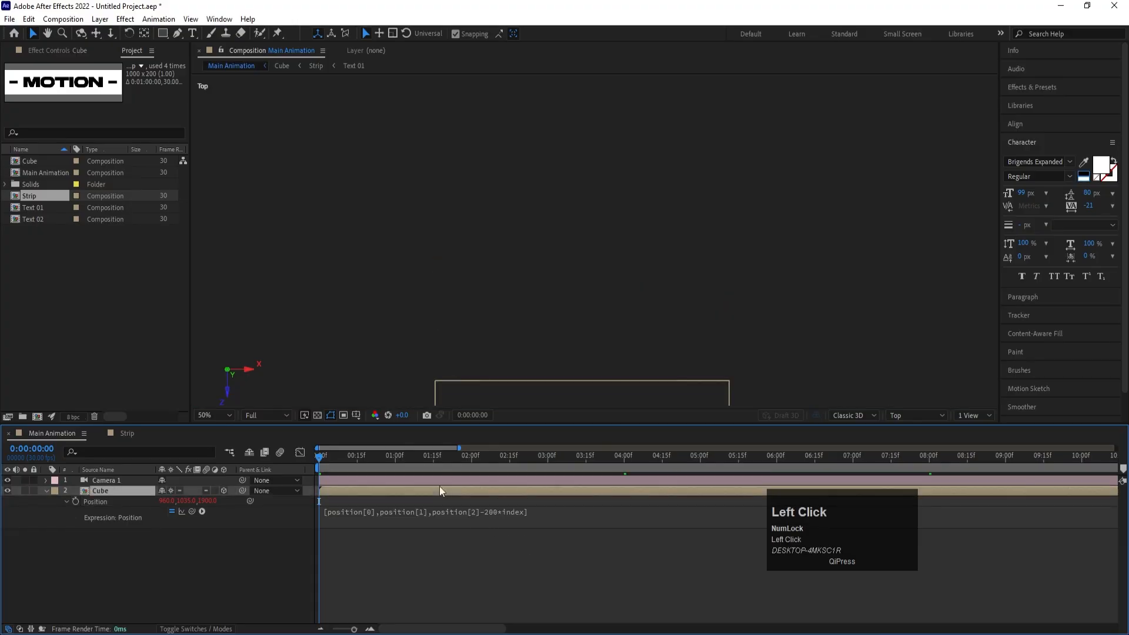
# Push the Cube layer back along its Z axis to a Z position of about 2208 in the Top view.
pyautogui.scroll(-4, 565, 309)
pyautogui.scroll(1, 594, 304)
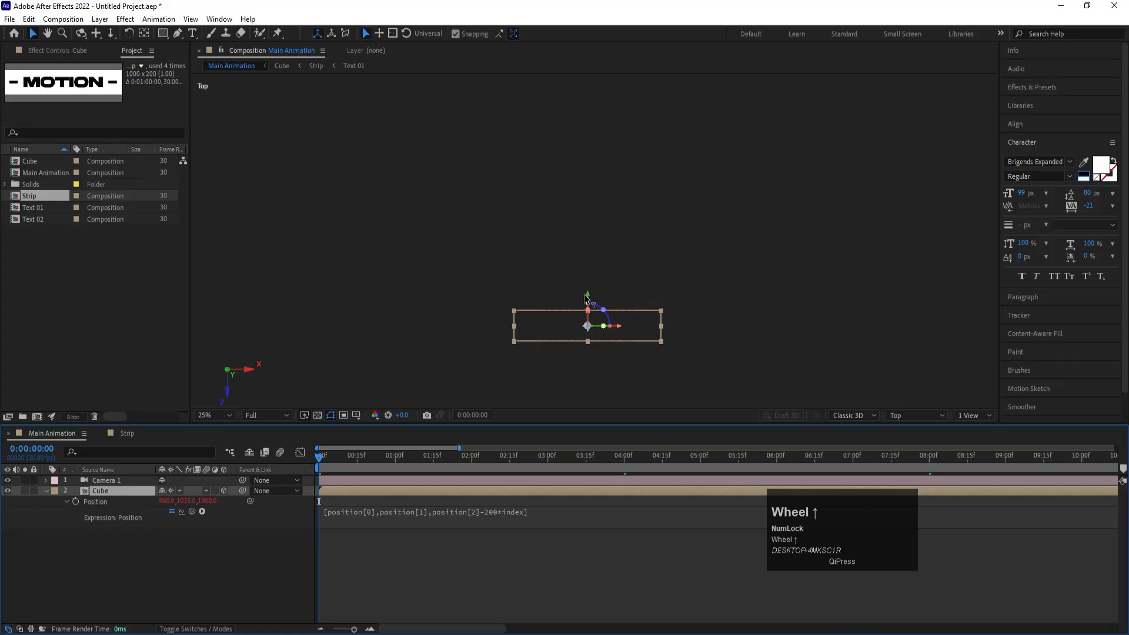
pyautogui.moveTo(587, 281); pyautogui.dragTo(588, 235)
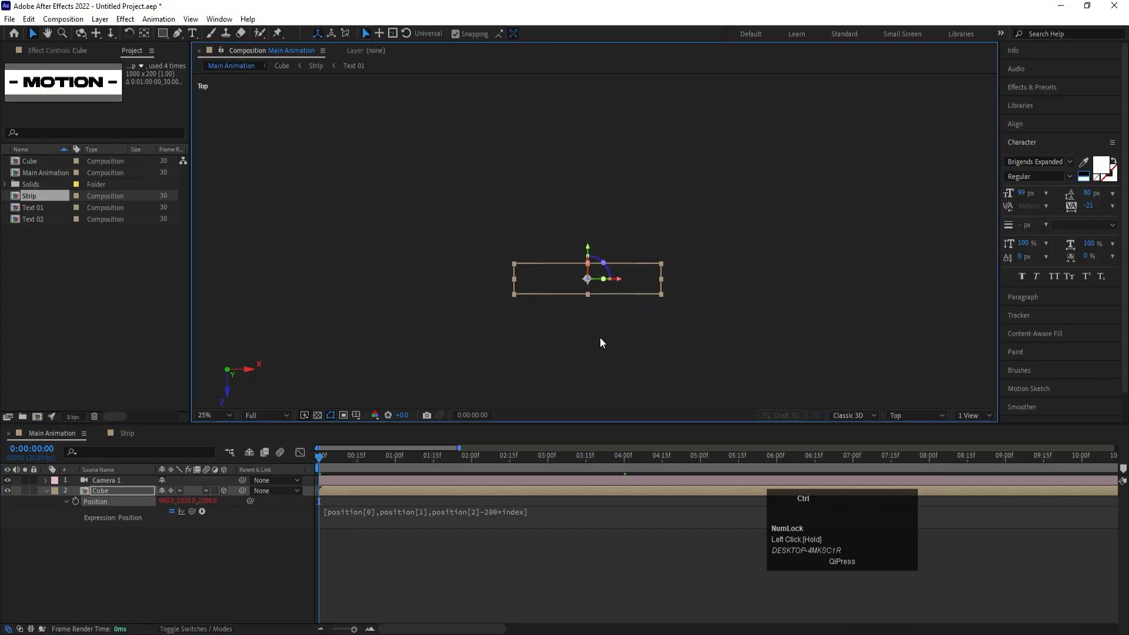
# Duplicate the Cube layer three times so the expression spaces the copies along the Z axis.
pyautogui.hotkey('ctrl', 'd')
pyautogui.hotkey('ctrl', 'd')
pyautogui.hotkey('ctrl', 'd')
pyautogui.scroll(-1, 610, 315)
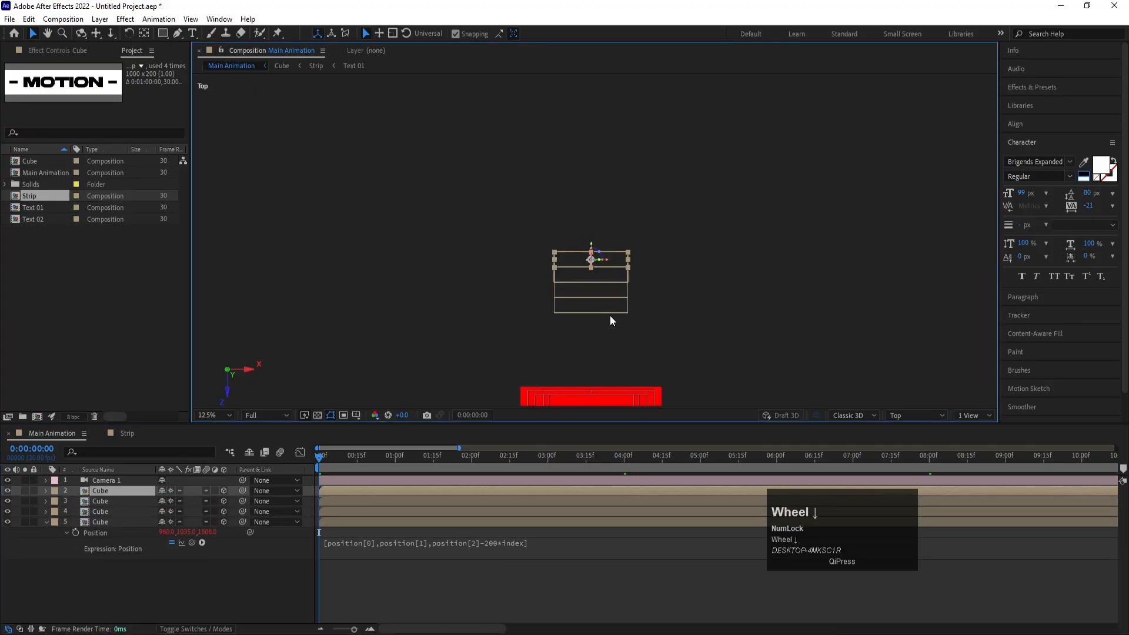
# Switch the composition to the Active Camera (Camera 1) view and fit the frame in the viewer.
pyautogui.click(926, 414)
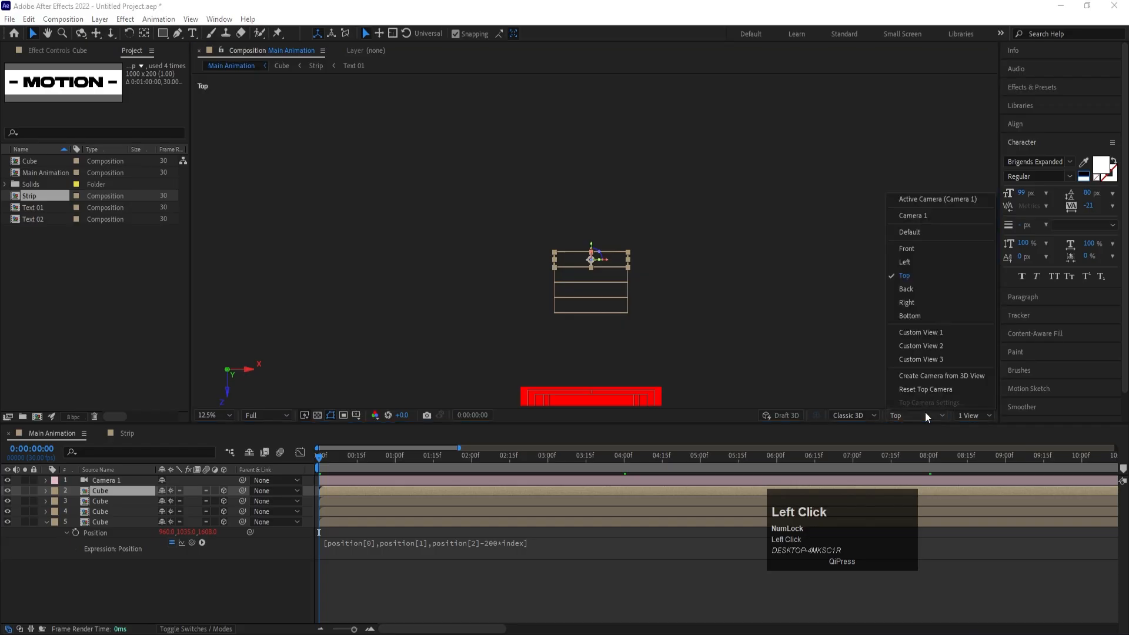
pyautogui.click(936, 196)
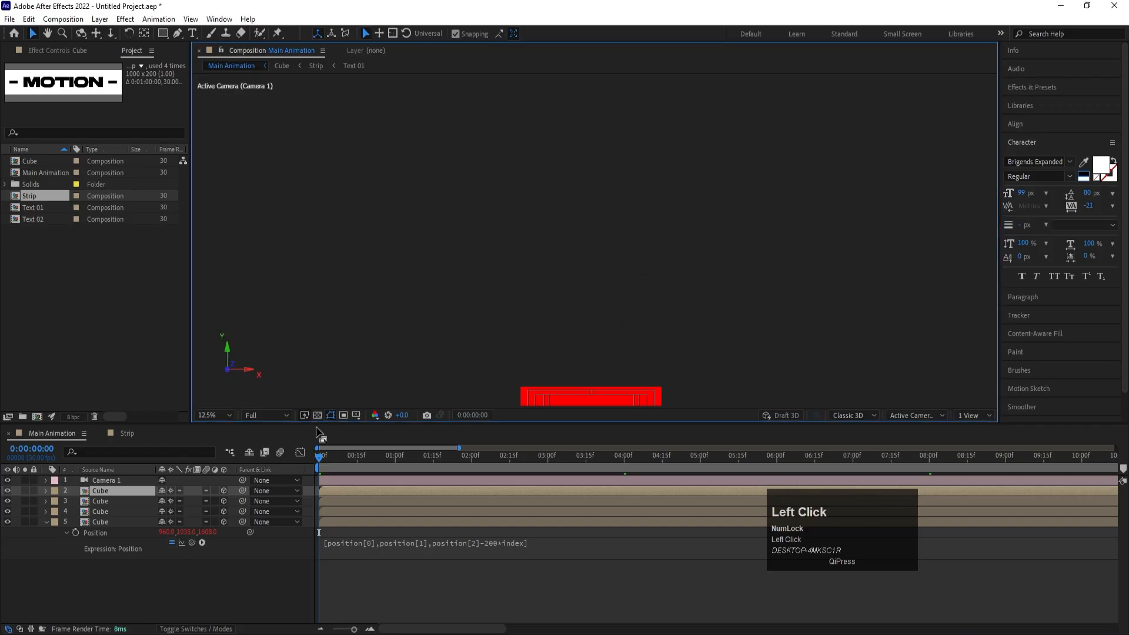
pyautogui.click(221, 413)
pyautogui.click(222, 198)
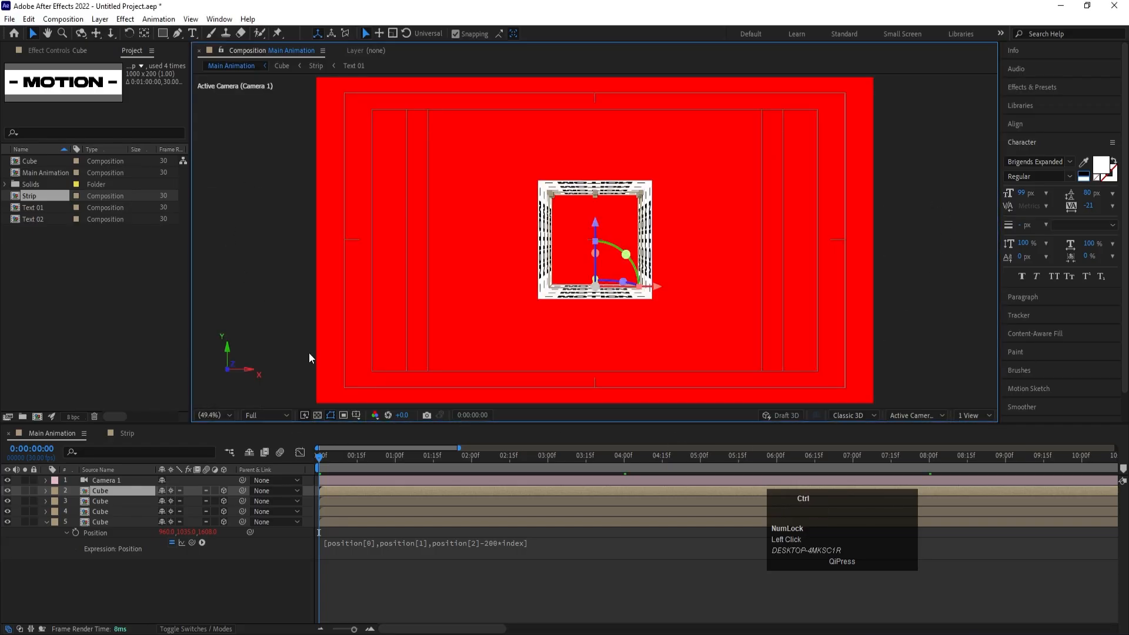
# Keep duplicating the Cube layer until 17 Cube layers form a tunnel reaching past the frame edges.
pyautogui.hotkey('ctrl', 'd')
pyautogui.hotkey('ctrl', 'd')
pyautogui.hotkey('ctrl', 'd')
pyautogui.hotkey('ctrl', 'd')
pyautogui.hotkey('ctrl', 'd')
pyautogui.hotkey('ctrl', 'd')
pyautogui.hotkey('ctrl', 'd')
pyautogui.hotkey('ctrl', 'd')
pyautogui.hotkey('ctrl', 'd')
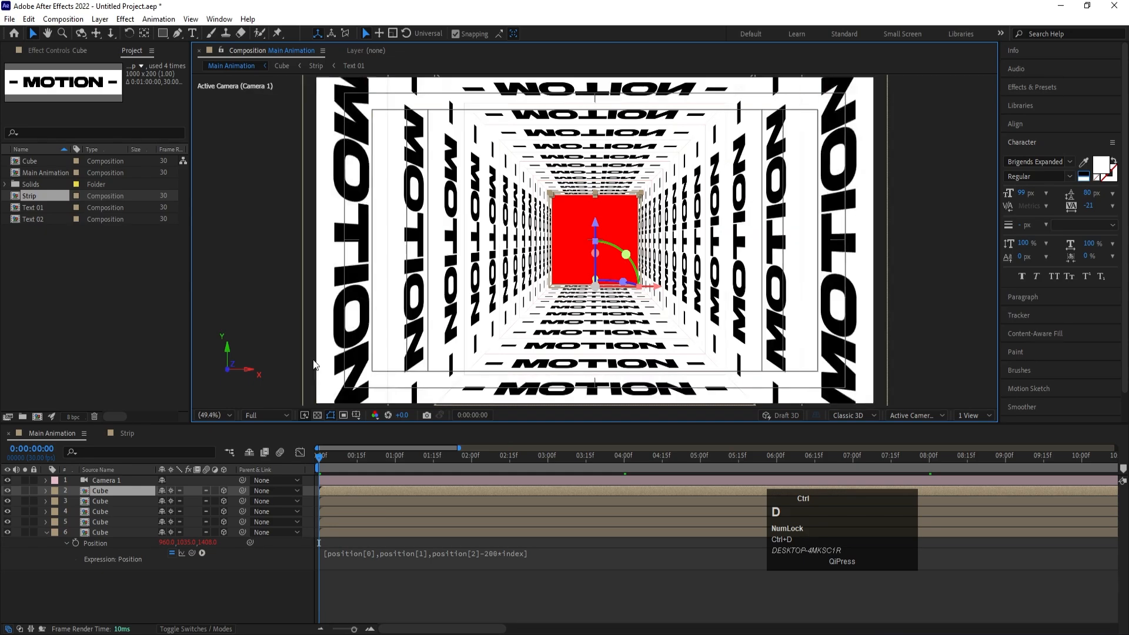
# Play a preview of the text tunnel alternating between MOTION and DESIGN, then stop it.
pyautogui.press('space')
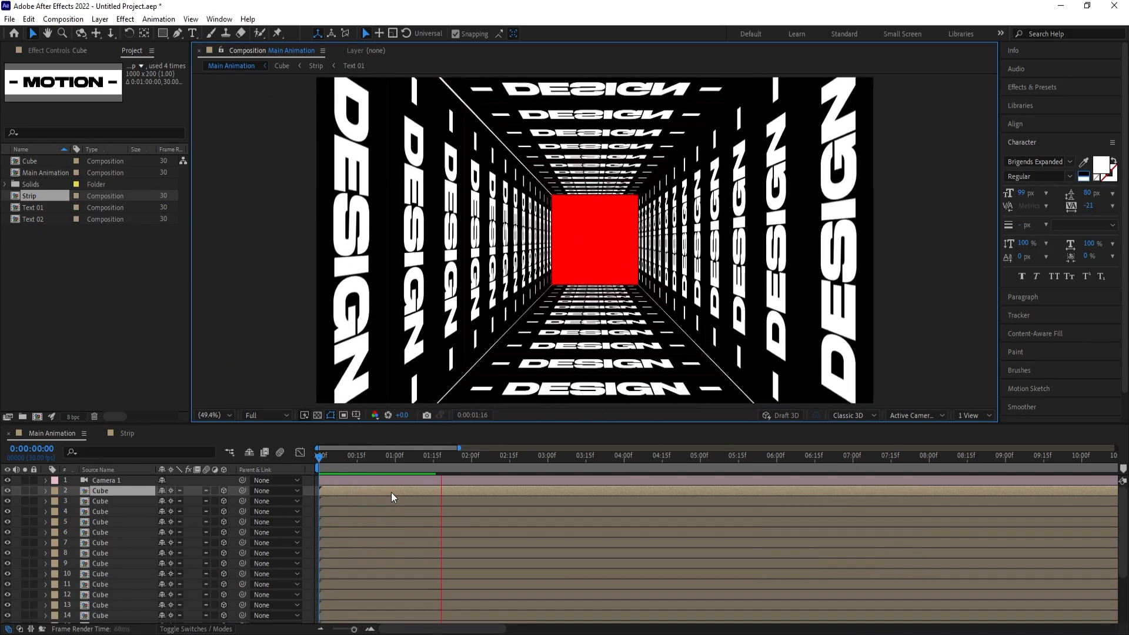
pyautogui.press('space')
pyautogui.click(287, 450)
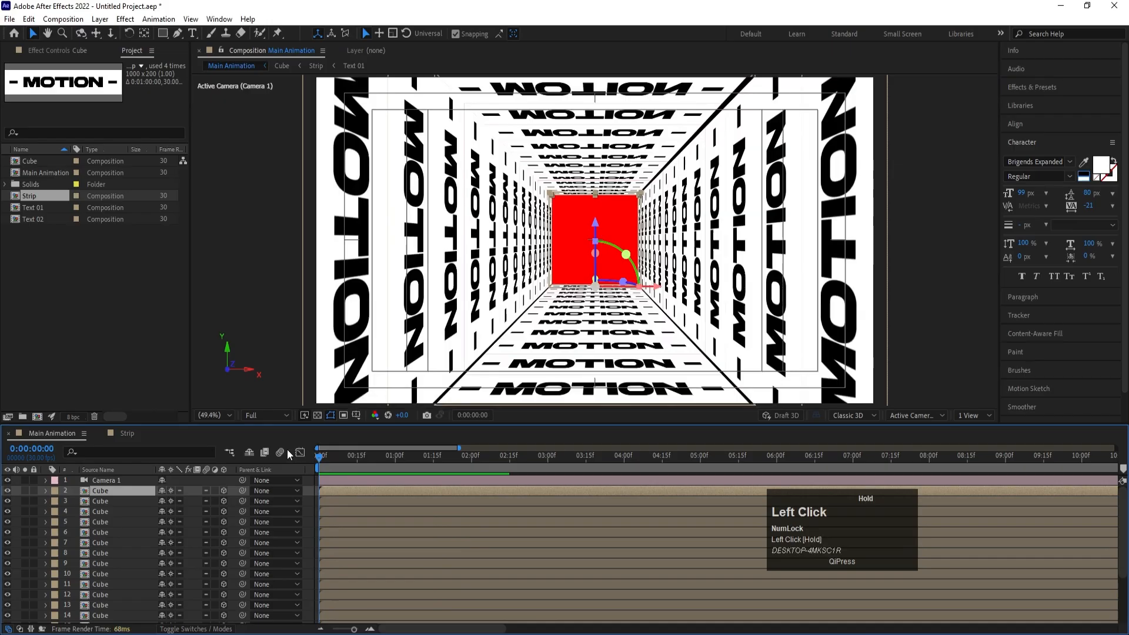
# Trim the out points of all 17 Cube layers to 0:00:00:05.
pyautogui.click(308, 503)
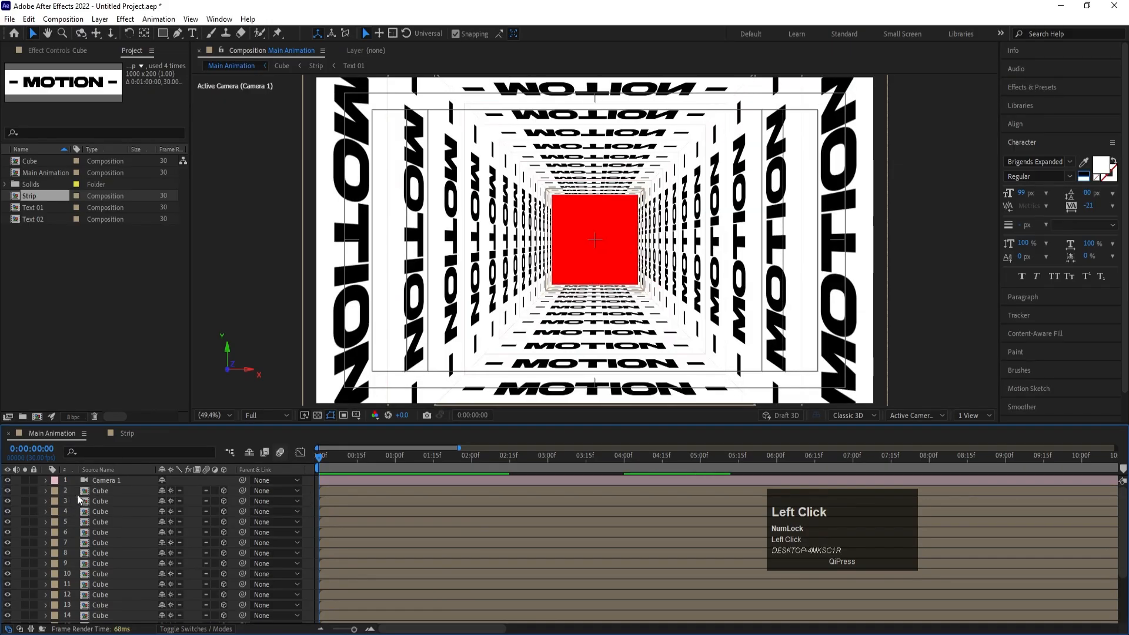
pyautogui.click(136, 491)
pyautogui.scroll(-3, 137, 512)
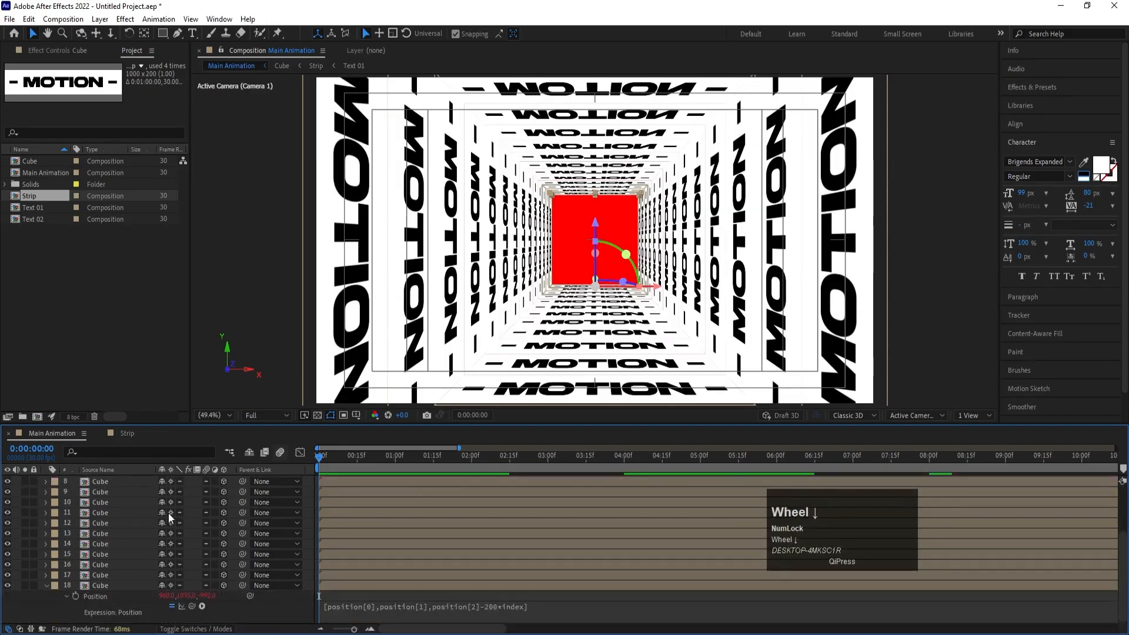
pyautogui.click(47, 583)
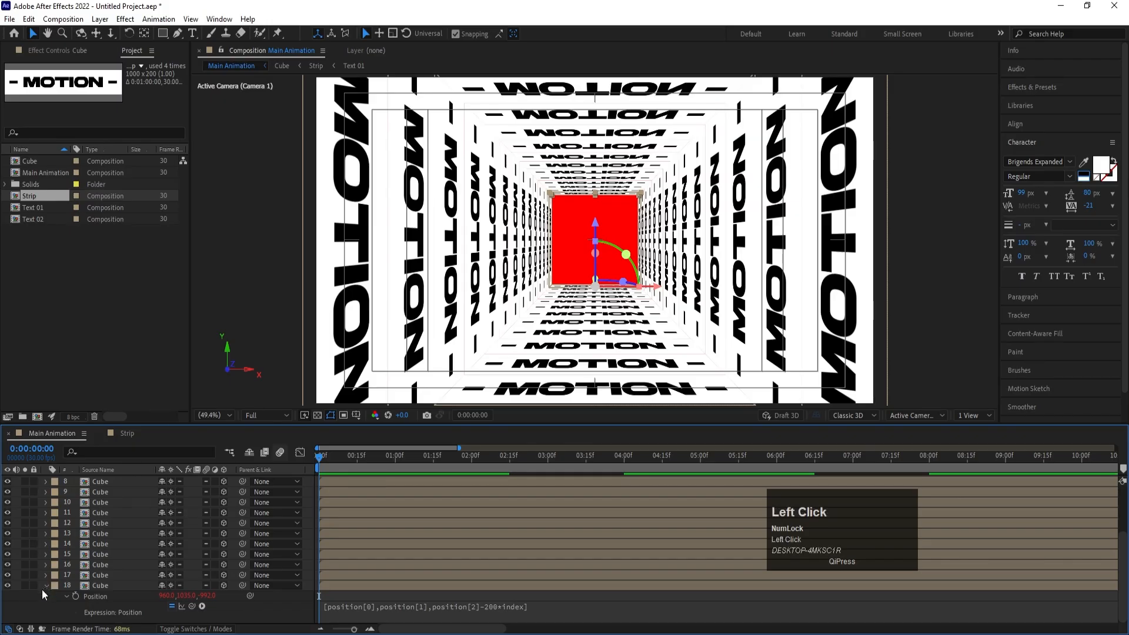
pyautogui.press('=')
pyautogui.press('=')
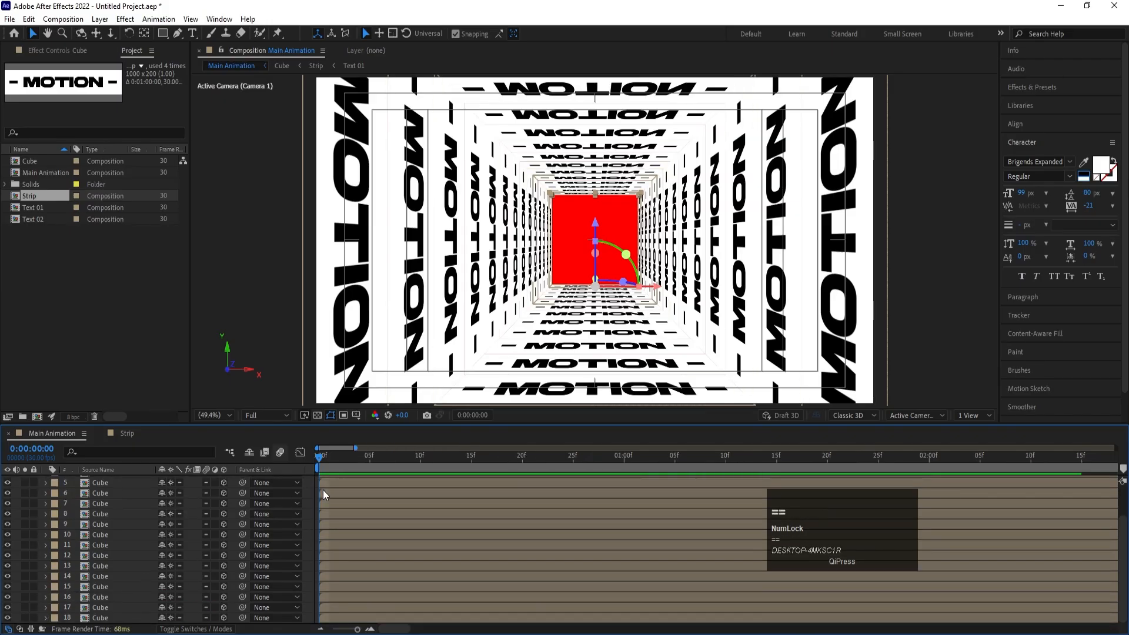
pyautogui.click(368, 457)
pyautogui.scroll(2, 369, 500)
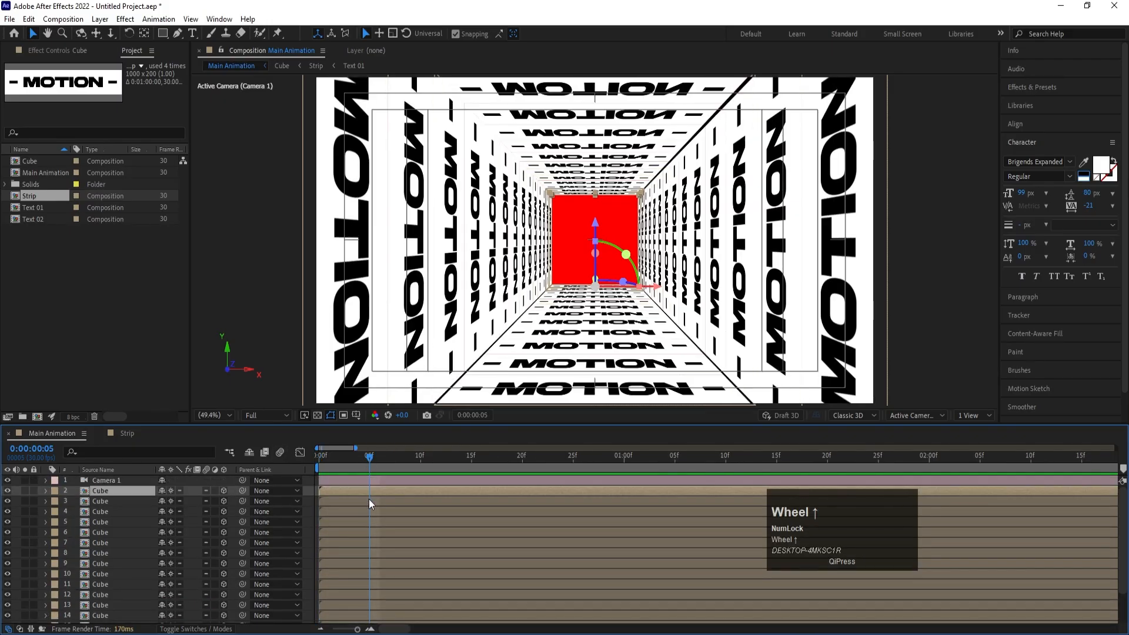
pyautogui.scroll(-2, 357, 503)
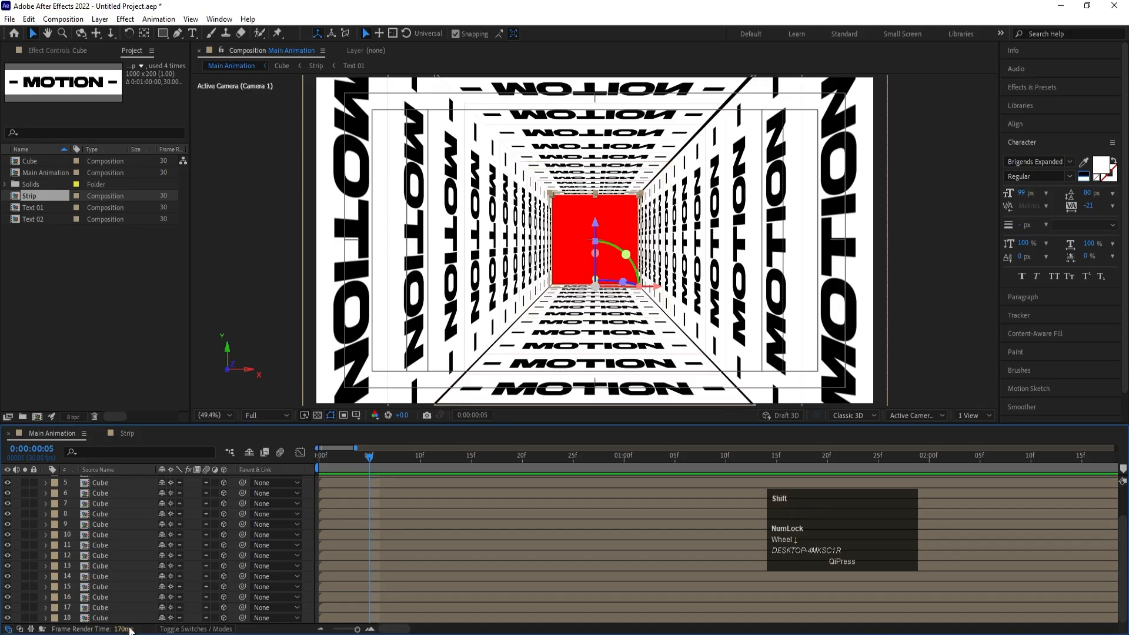
pyautogui.keyDown('shift'); pyautogui.click(100, 618); pyautogui.keyUp('shift')
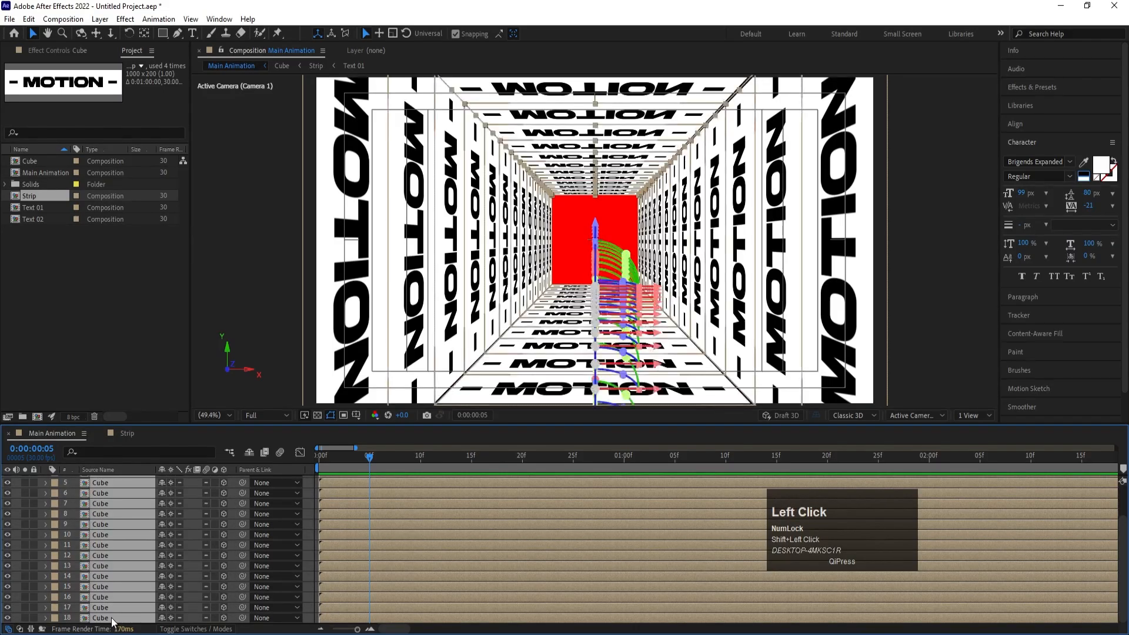
pyautogui.hotkey('alt', ']')
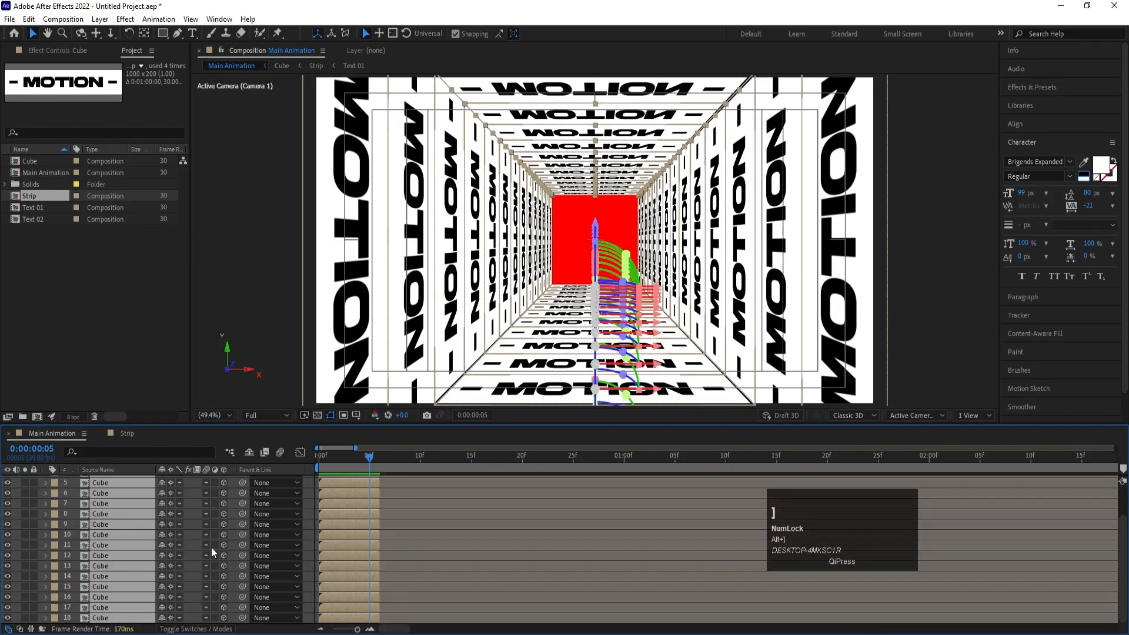
# Sequence the selected Cube layers with Keyframe Assistant so each one starts after the previous.
pyautogui.rightClick(351, 524)
pyautogui.click(399, 360)
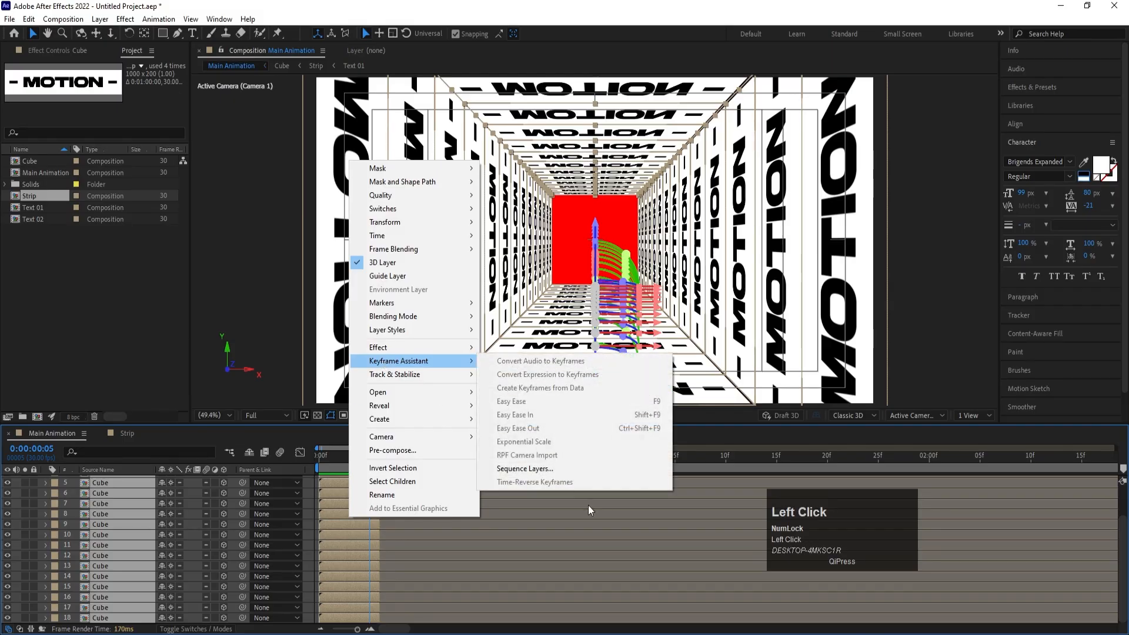
pyautogui.click(524, 469)
pyautogui.click(585, 357)
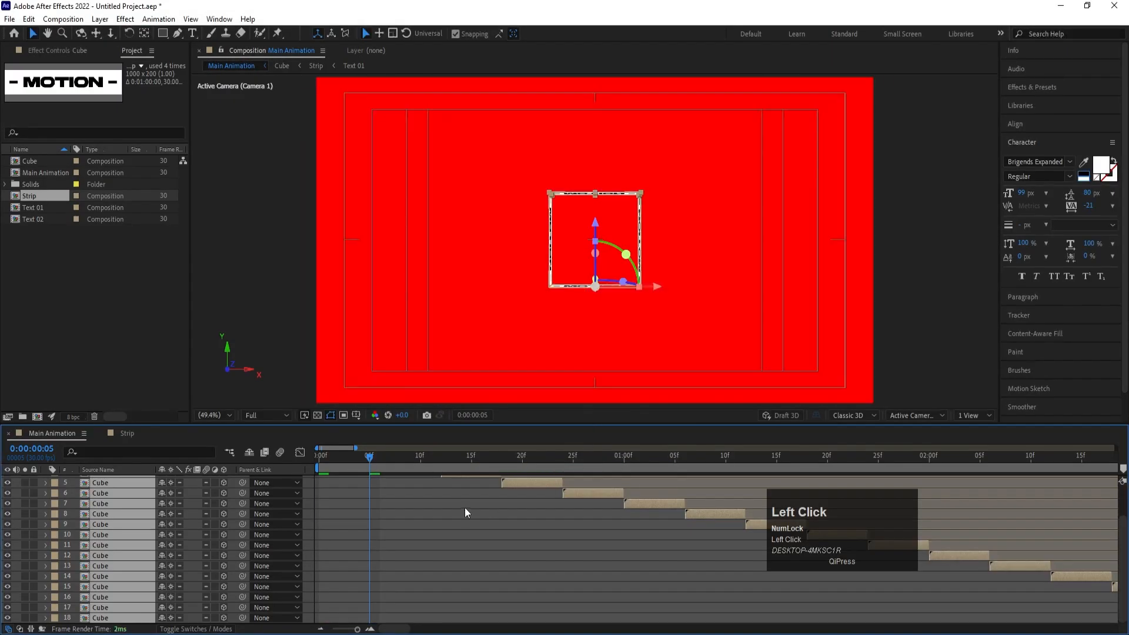
# Extend the ends of all the sequenced Cube layers together towards the end of the one-minute composition.
pyautogui.press('-')
pyautogui.press('-')
pyautogui.press('-')
pyautogui.press('-')
pyautogui.press('-')
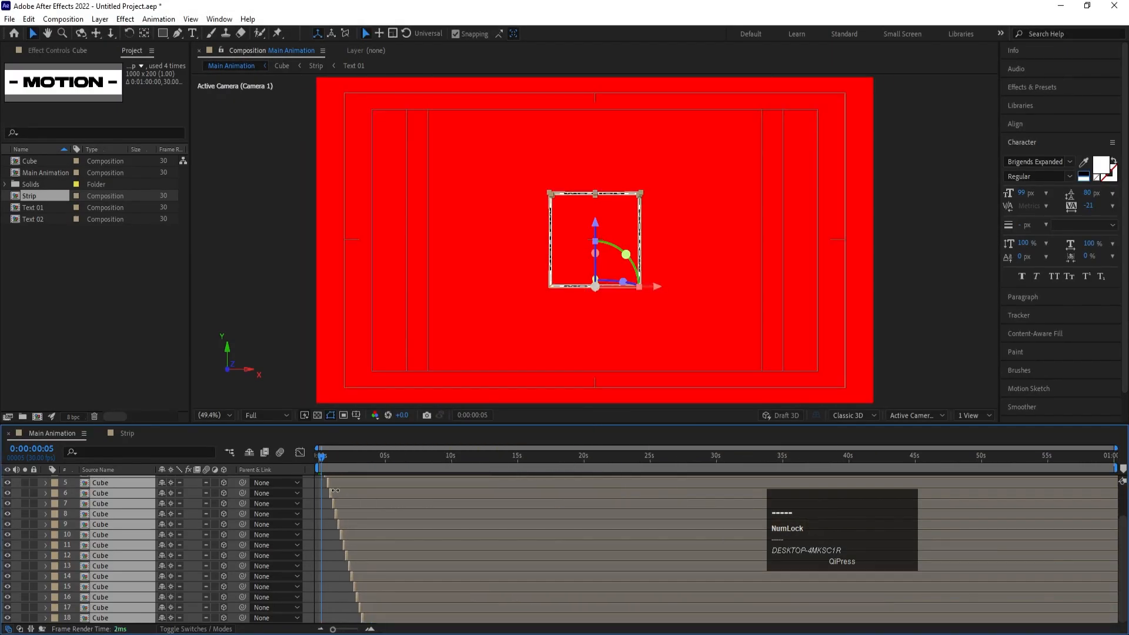
pyautogui.moveTo(331, 485); pyautogui.dragTo(1097, 469)
# Trim the in points of all Cube layers to the last one's start at 0:00:03:06 and align them to time zero.
pyautogui.scroll(-2, 295, 534)
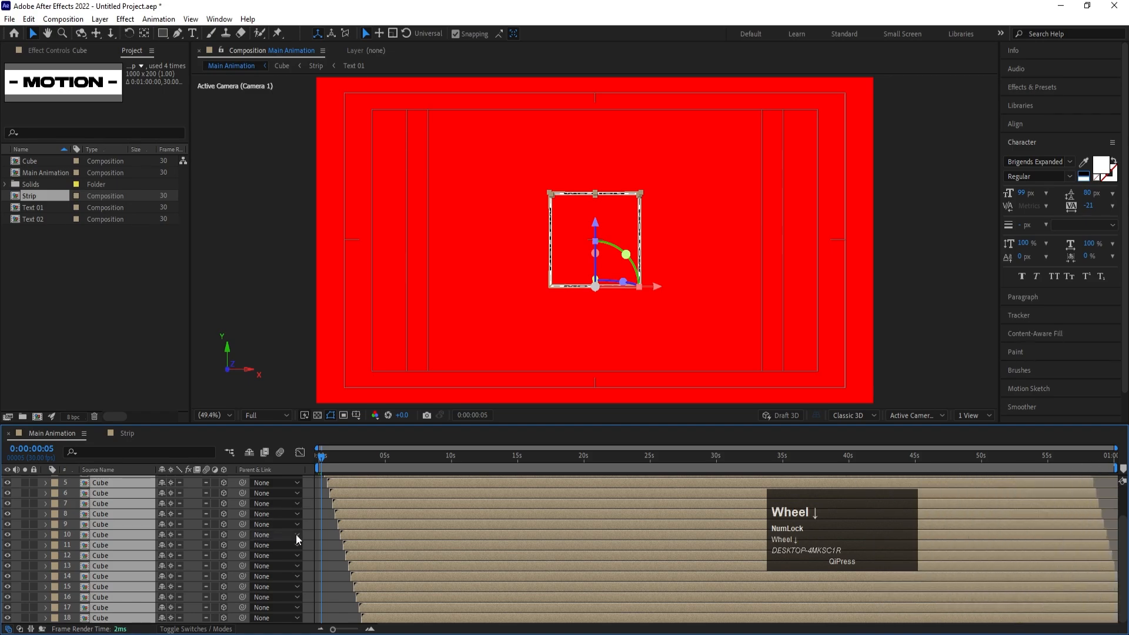
pyautogui.click(327, 585)
pyautogui.click(373, 619)
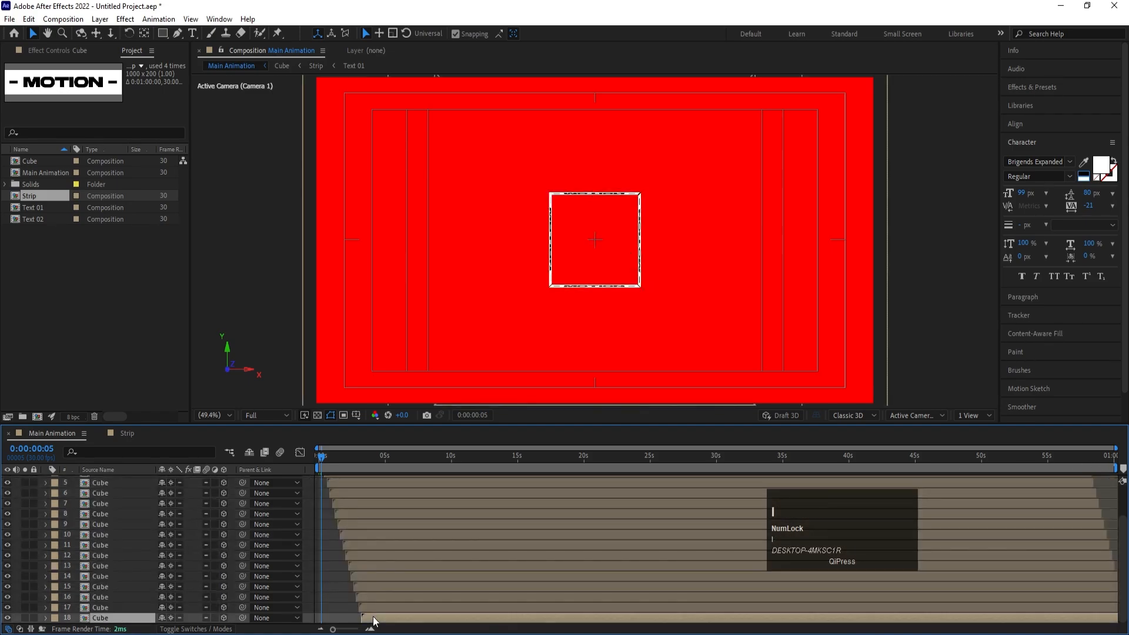
pyautogui.press('i')
pyautogui.scroll(2, 371, 584)
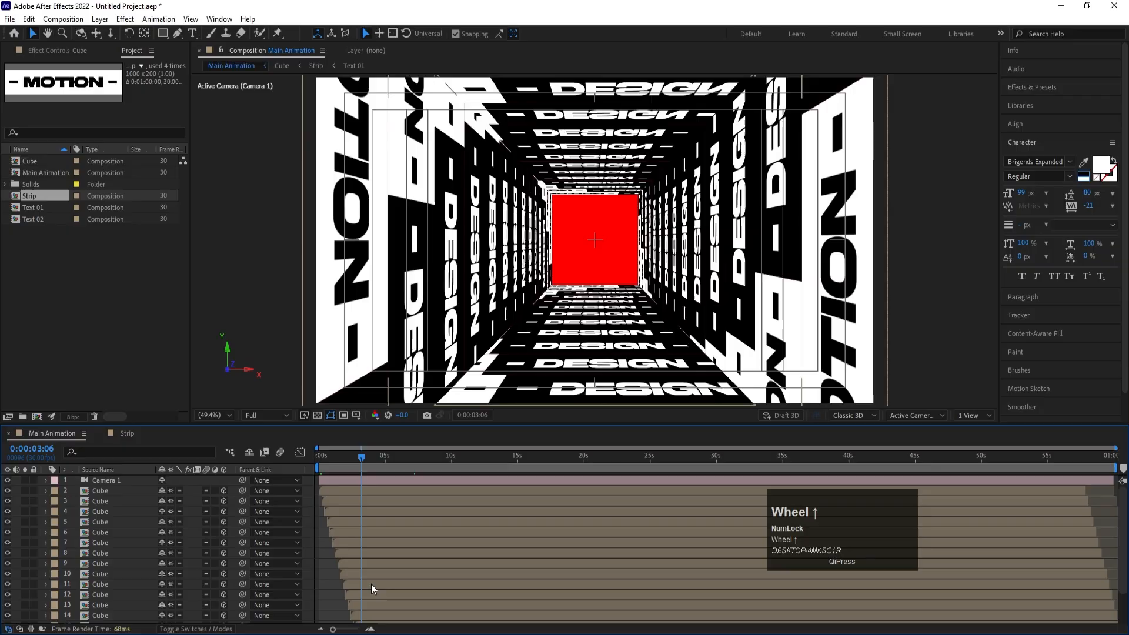
pyautogui.keyDown('shift'); pyautogui.click(353, 491); pyautogui.keyUp('shift')
pyautogui.press('alt')
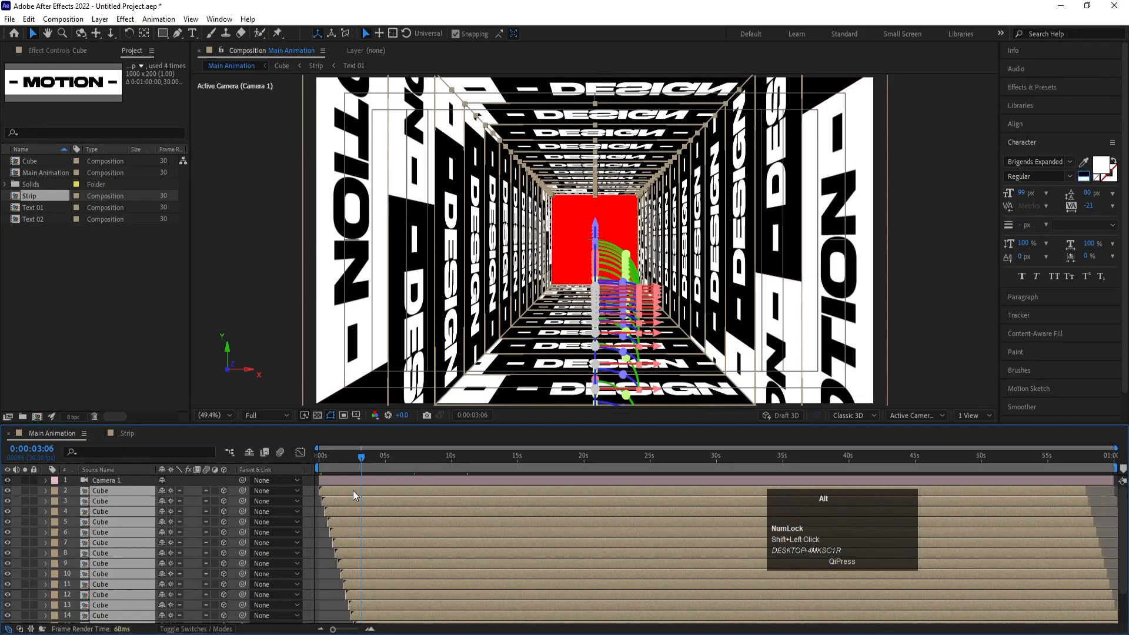
pyautogui.hotkey('alt', '[')
pyautogui.moveTo(340, 458); pyautogui.dragTo(292, 457)
# Play a preview of the staggered MOTION and DESIGN tunnel, stop it and deselect the layers.
pyautogui.press('space')
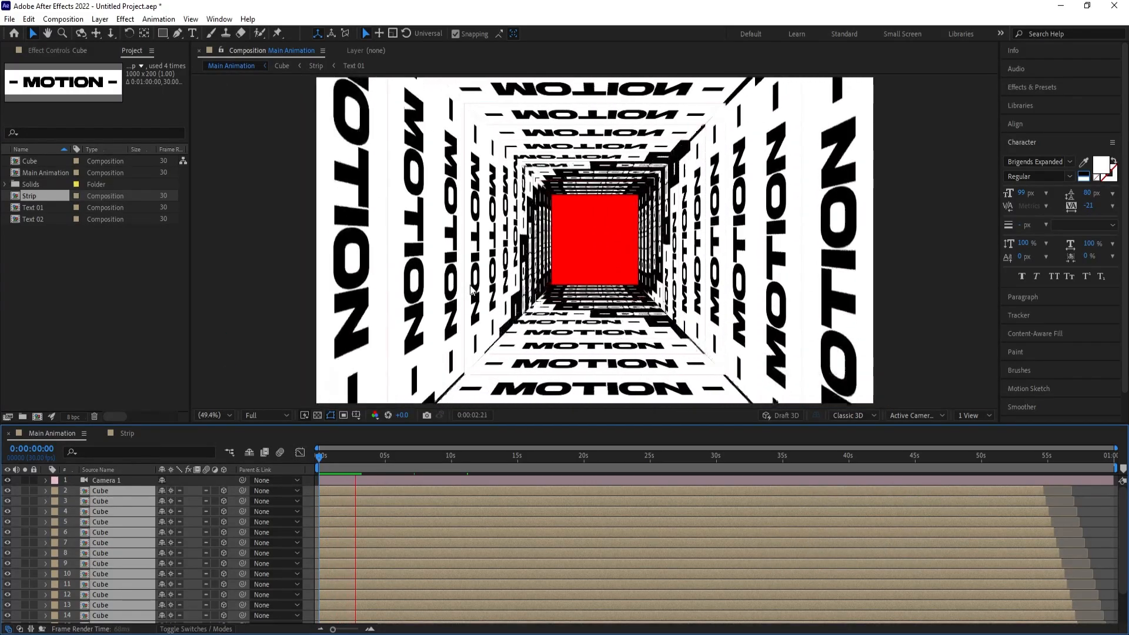
pyautogui.press('space')
pyautogui.click(306, 480)
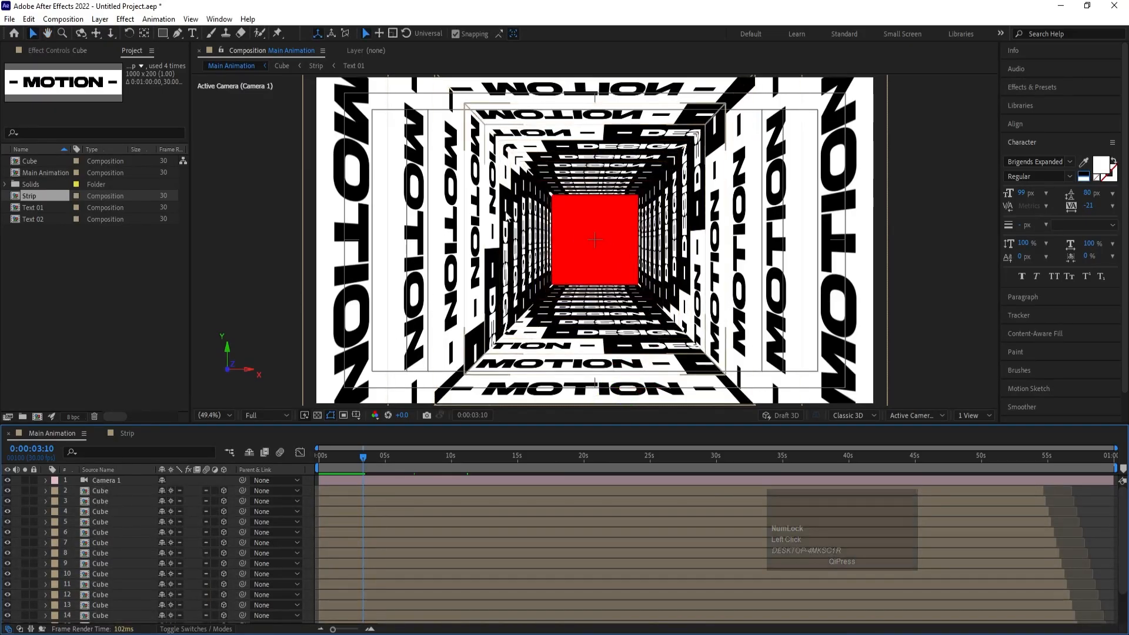
# Add a Null Object to Main Animation and make it a 3D layer.
pyautogui.rightClick(305, 487)
pyautogui.click(419, 343)
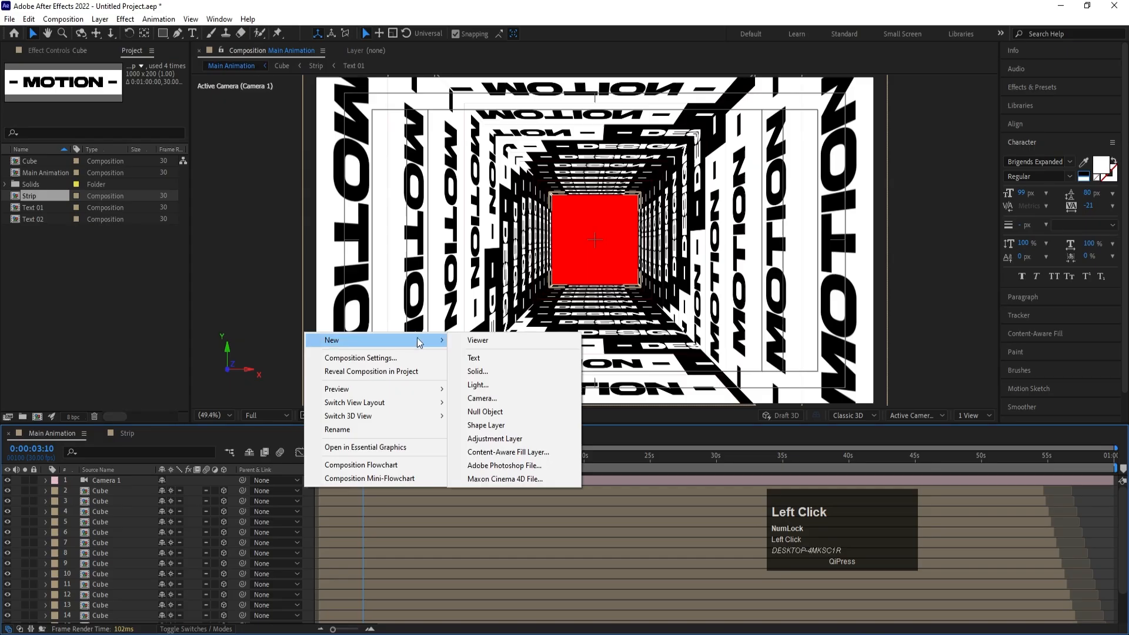
pyautogui.click(505, 412)
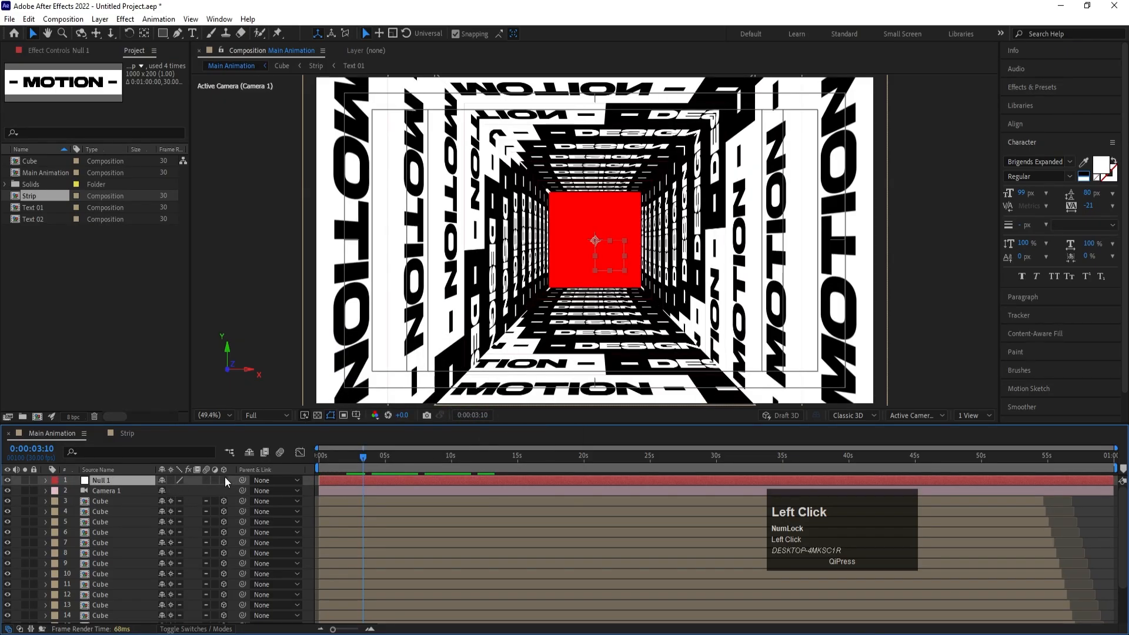
# Parent all the Cube layers to Null 1.
pyautogui.click(116, 501)
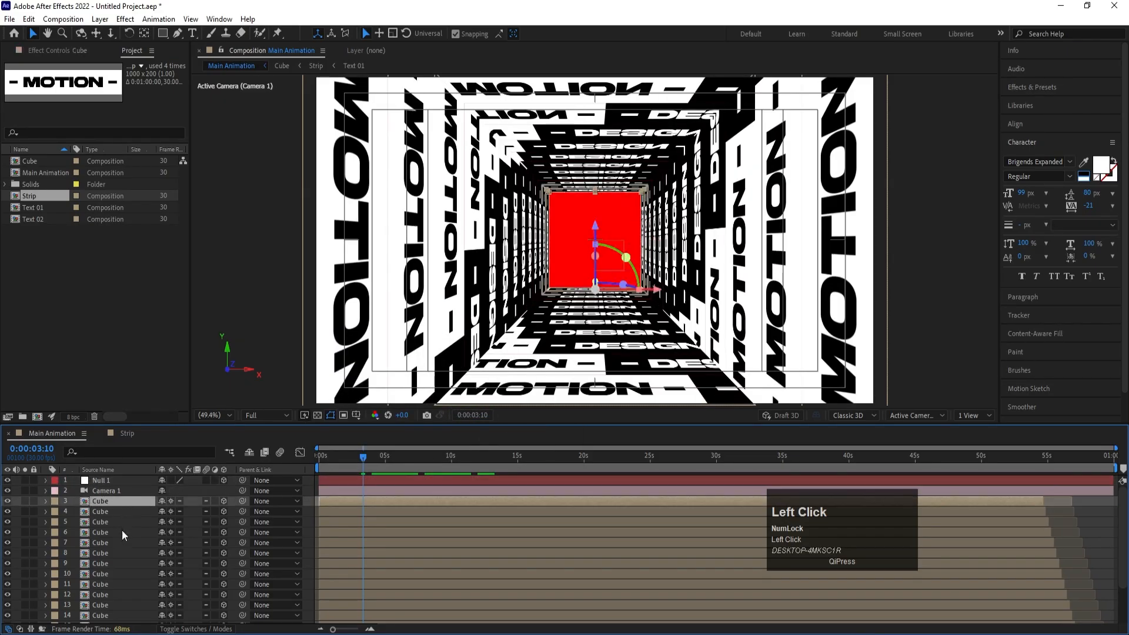
pyautogui.scroll(-2, 122, 535)
pyautogui.keyDown('shift'); pyautogui.click(121, 616); pyautogui.keyUp('shift')
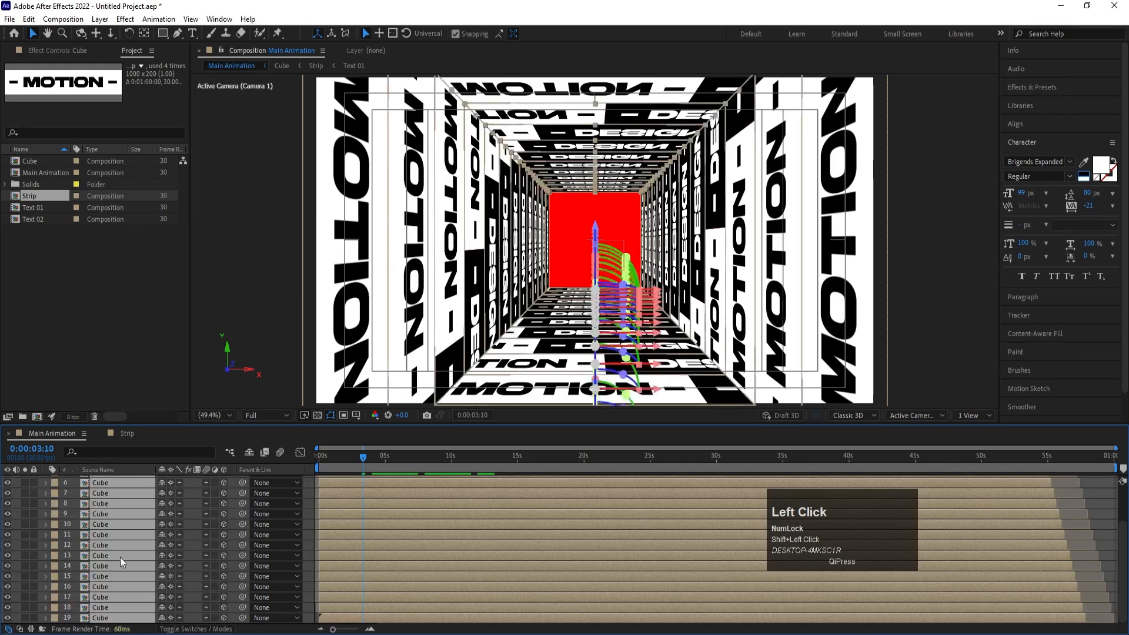
pyautogui.scroll(2, 122, 553)
pyautogui.moveTo(242, 497); pyautogui.dragTo(118, 477)
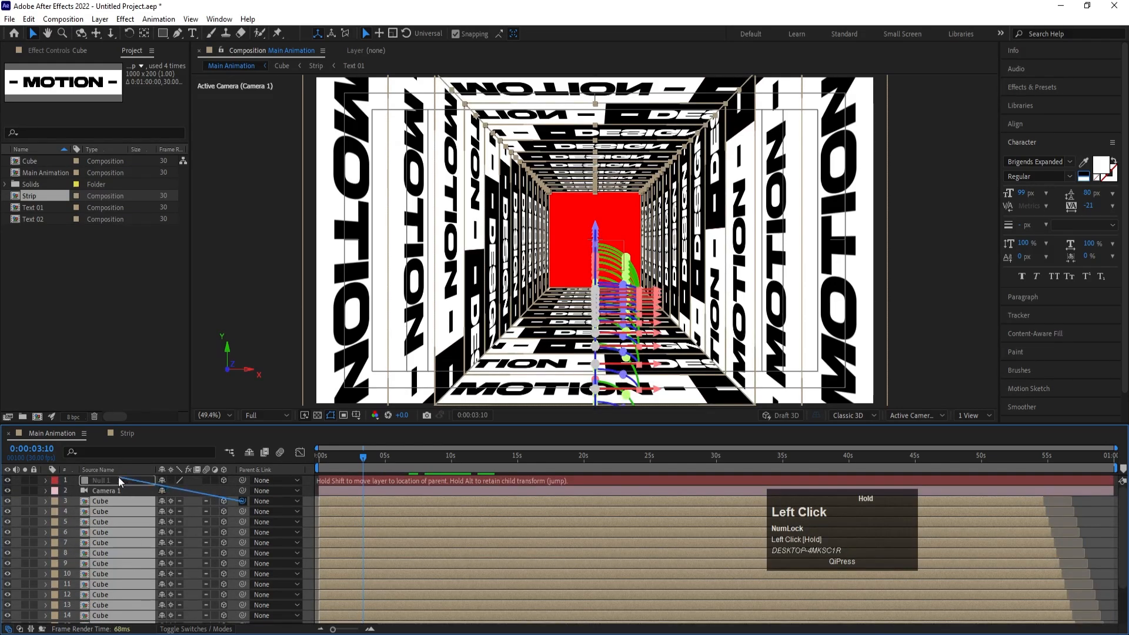
# Set Null 1's Z position to 805, checking the tunnel's extent around the camera frame.
pyautogui.click(119, 478)
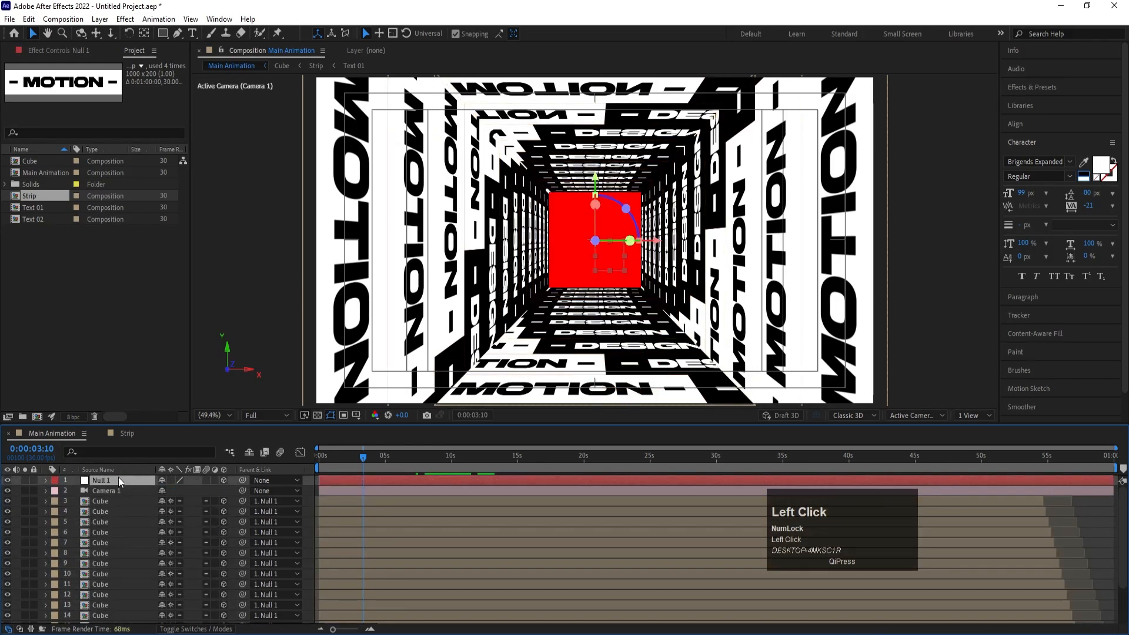
pyautogui.press('p')
pyautogui.moveTo(192, 490); pyautogui.dragTo(414, 455)
pyautogui.scroll(6, 433, 296)
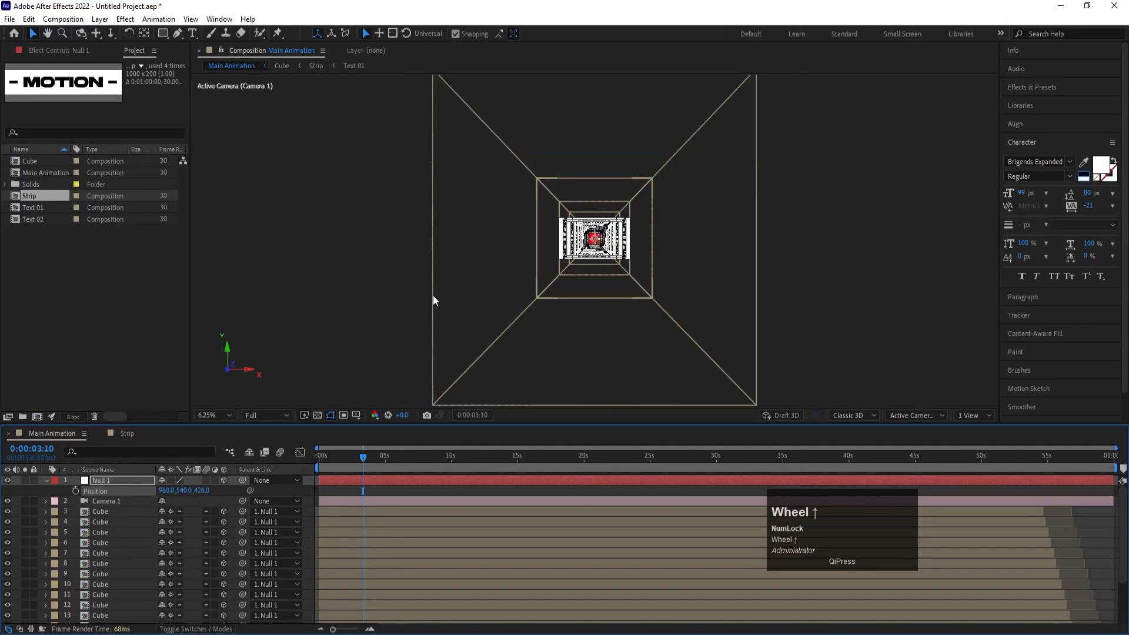
pyautogui.press('.')
pyautogui.moveTo(208, 494); pyautogui.dragTo(416, 477)
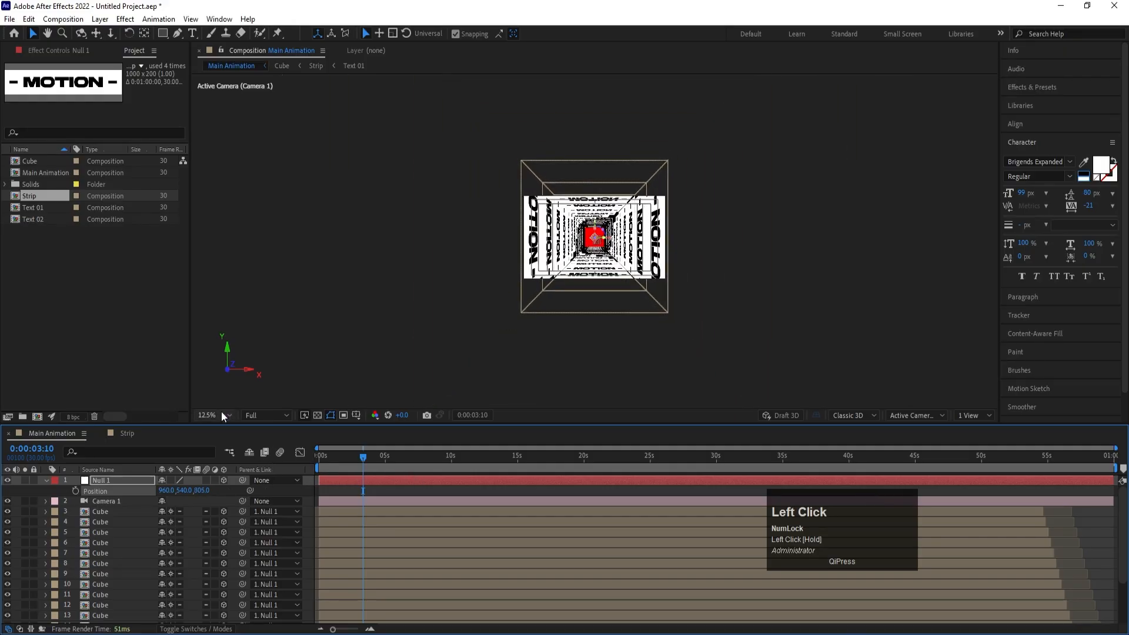
# Fit the composition in the viewer and return to time zero with the timeline zoomed to 30 seconds.
pyautogui.click(221, 415)
pyautogui.click(237, 200)
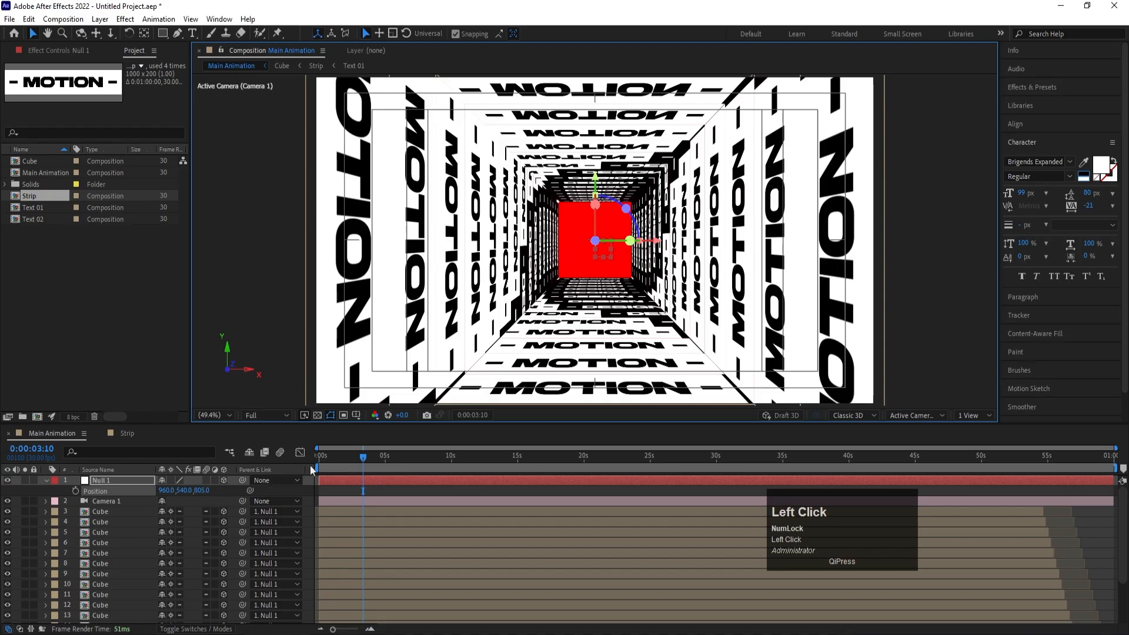
pyautogui.moveTo(330, 453); pyautogui.dragTo(255, 453)
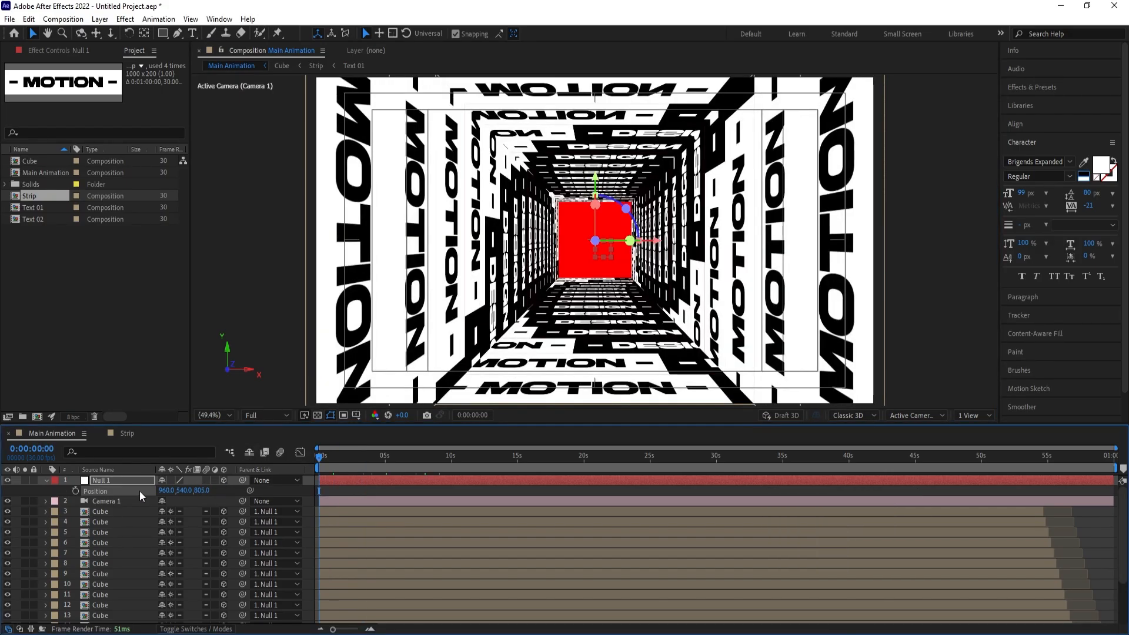
pyautogui.press('=')
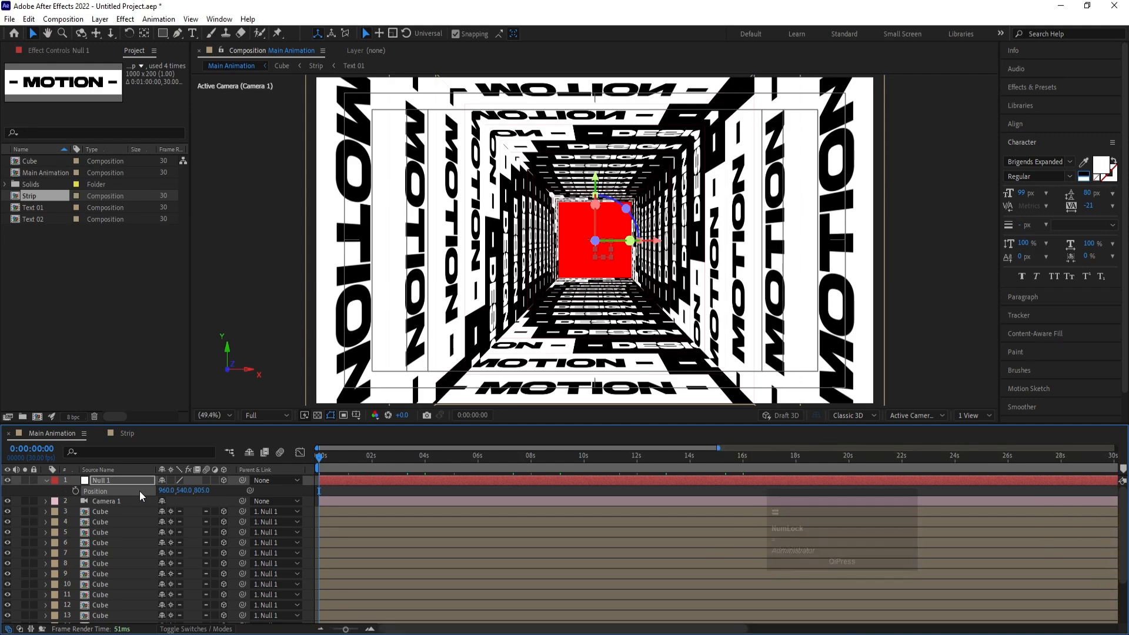
# Try out Null 1's X, Y and Z Rotation on the tunnel, resetting each to 0°.
pyautogui.click(115, 479)
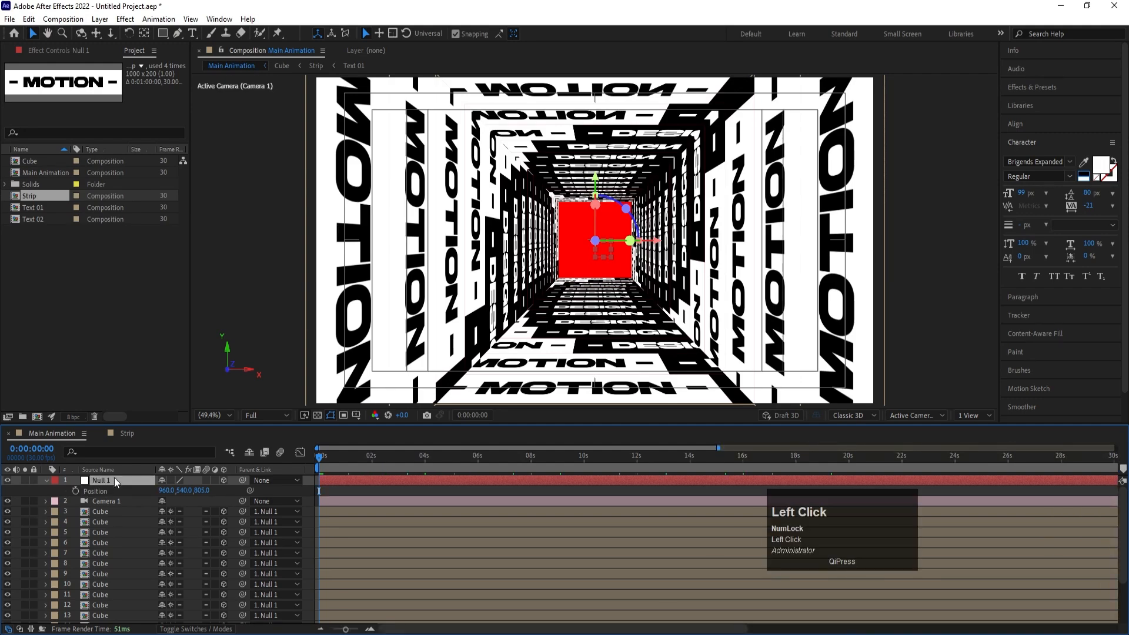
pyautogui.press('r')
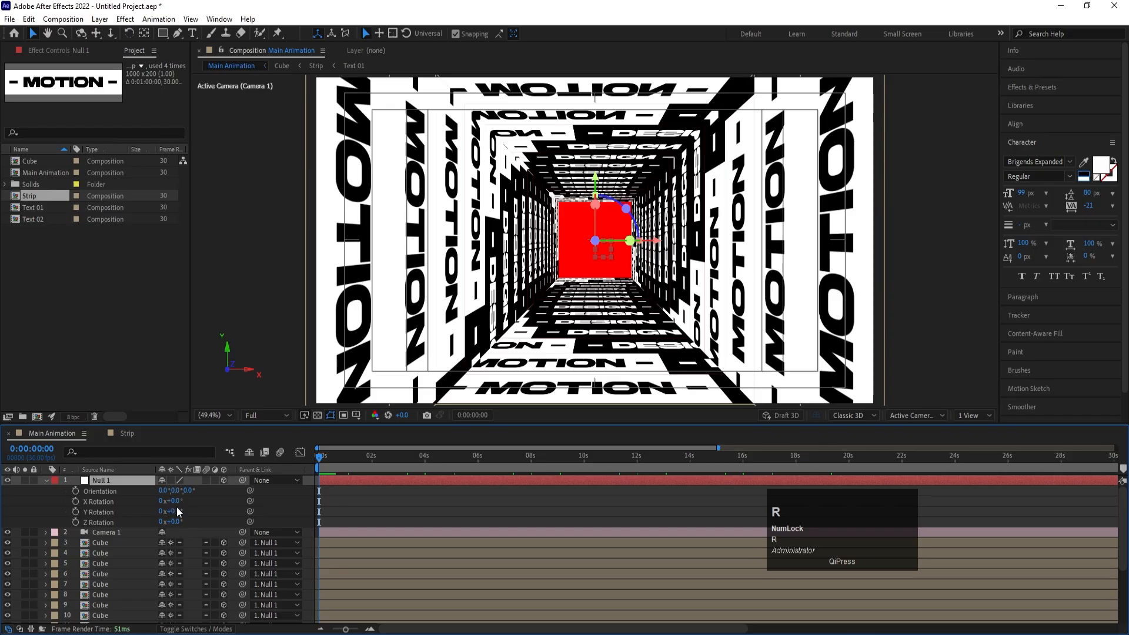
pyautogui.moveTo(177, 502); pyautogui.dragTo(184, 526)
pyautogui.press('Return')
pyautogui.press('Return')
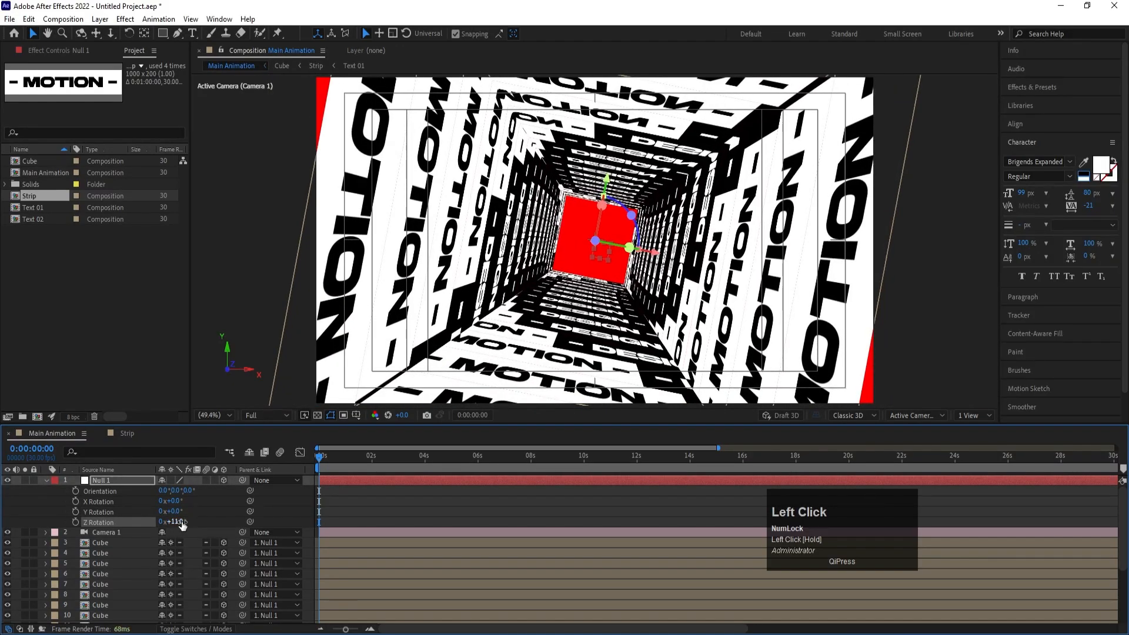
pyautogui.press('Return')
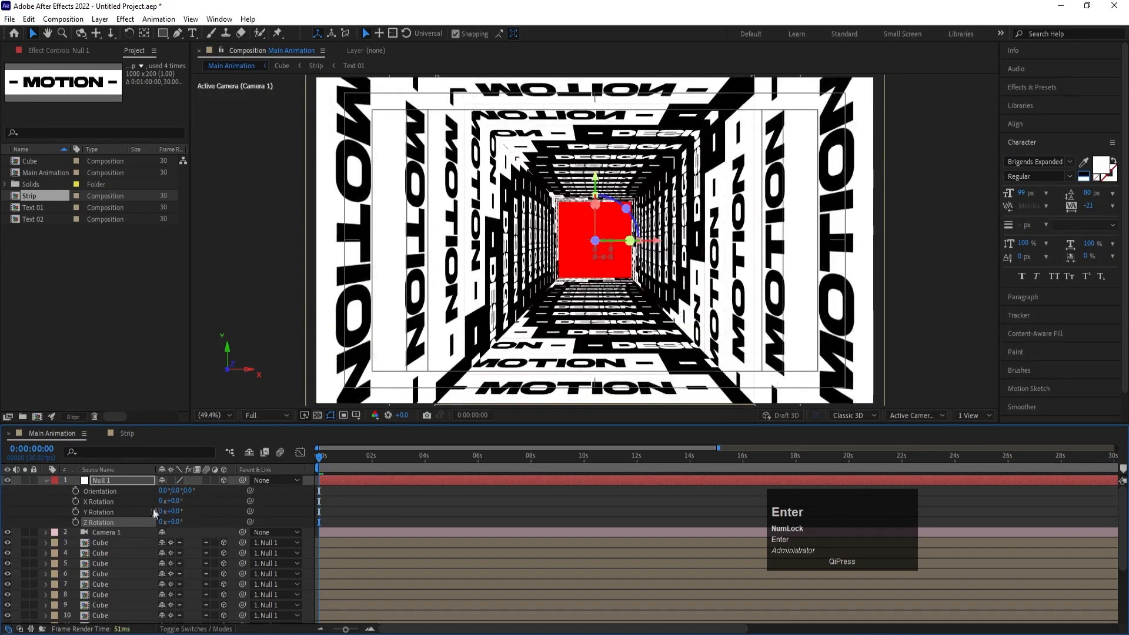
# Set Null 1's Z position to 622.
pyautogui.press('p')
pyautogui.moveTo(198, 493); pyautogui.dragTo(107, 482)
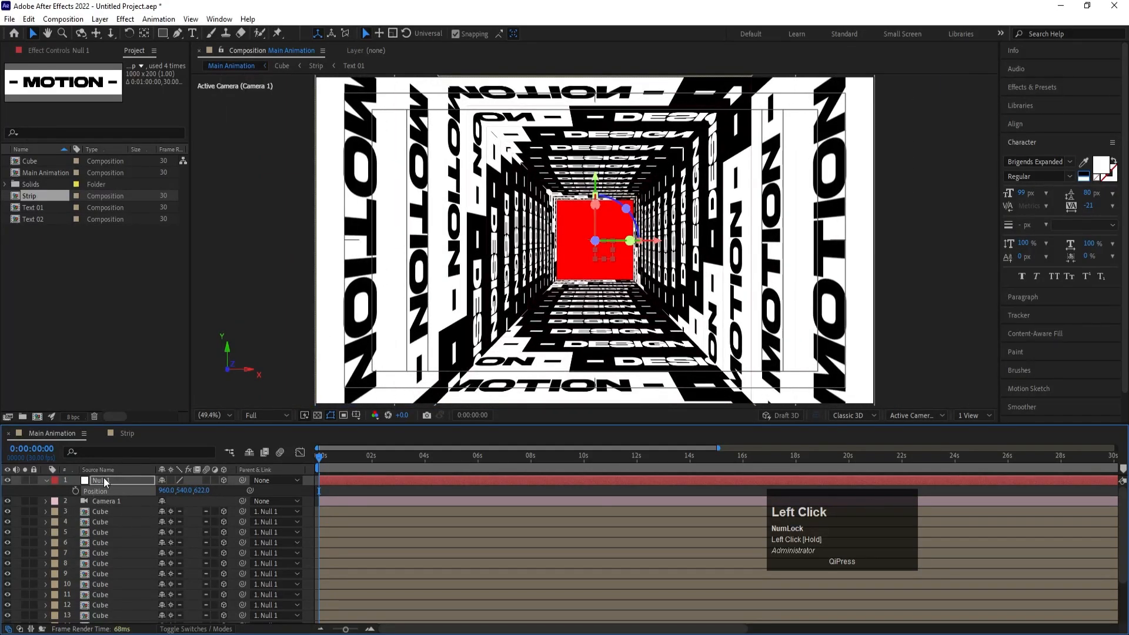
# Animate Null 1's Z Rotation from 0° at time zero to 360° at 8 seconds.
pyautogui.press('r')
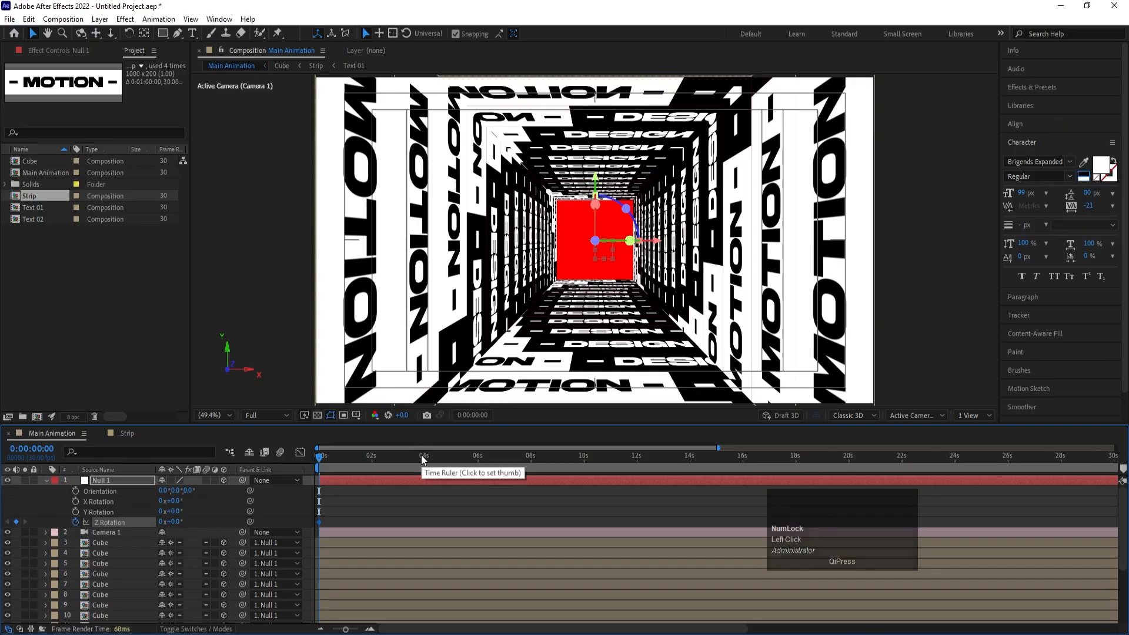
pyautogui.click(532, 457)
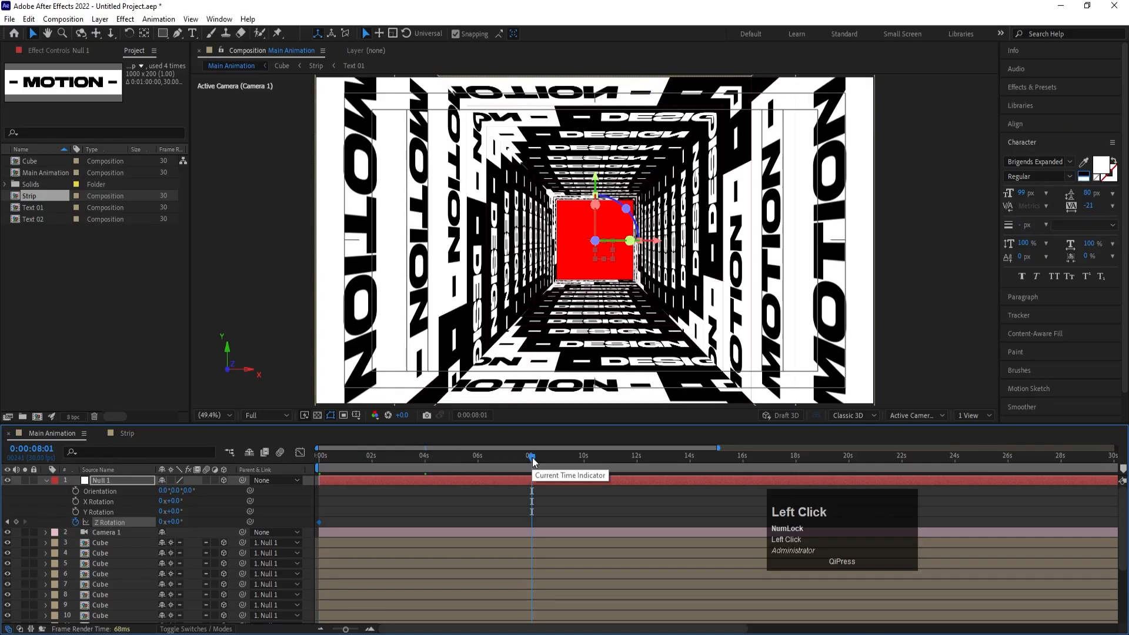
pyautogui.press('=')
pyautogui.press('=')
pyautogui.press('=')
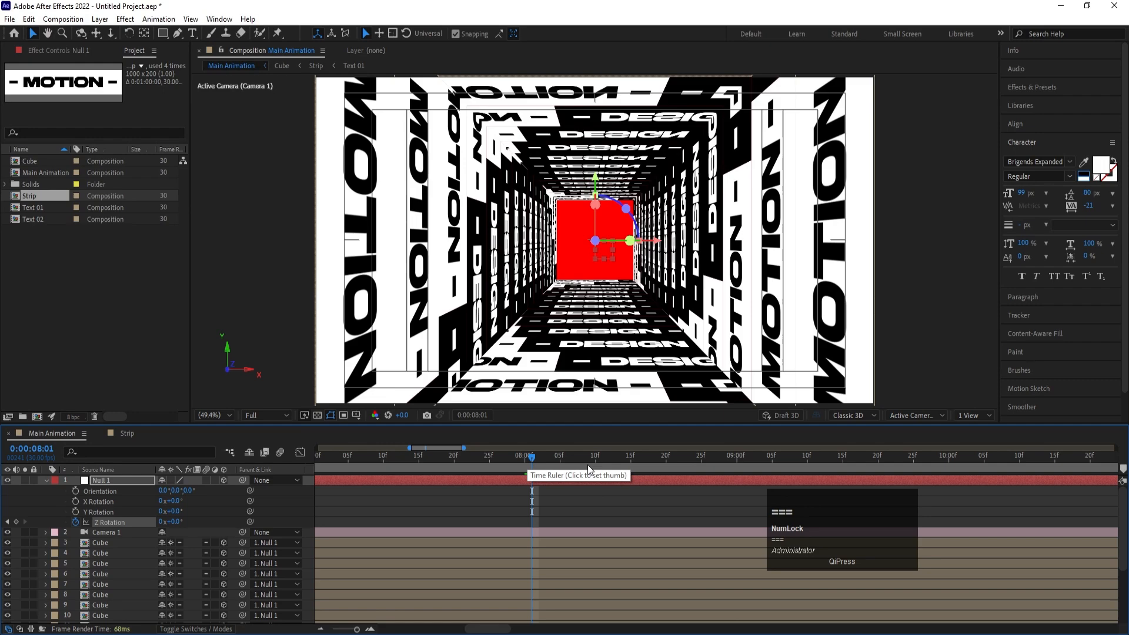
pyautogui.click(524, 456)
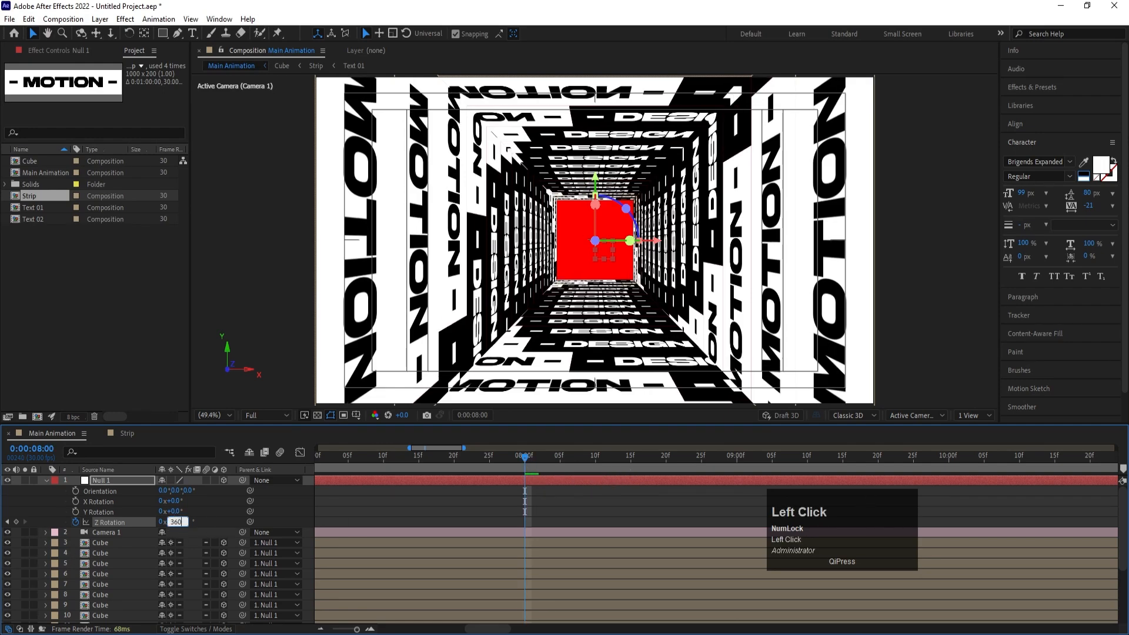
# End the work area at 8 seconds and deselect Null 1.
pyautogui.press('n')
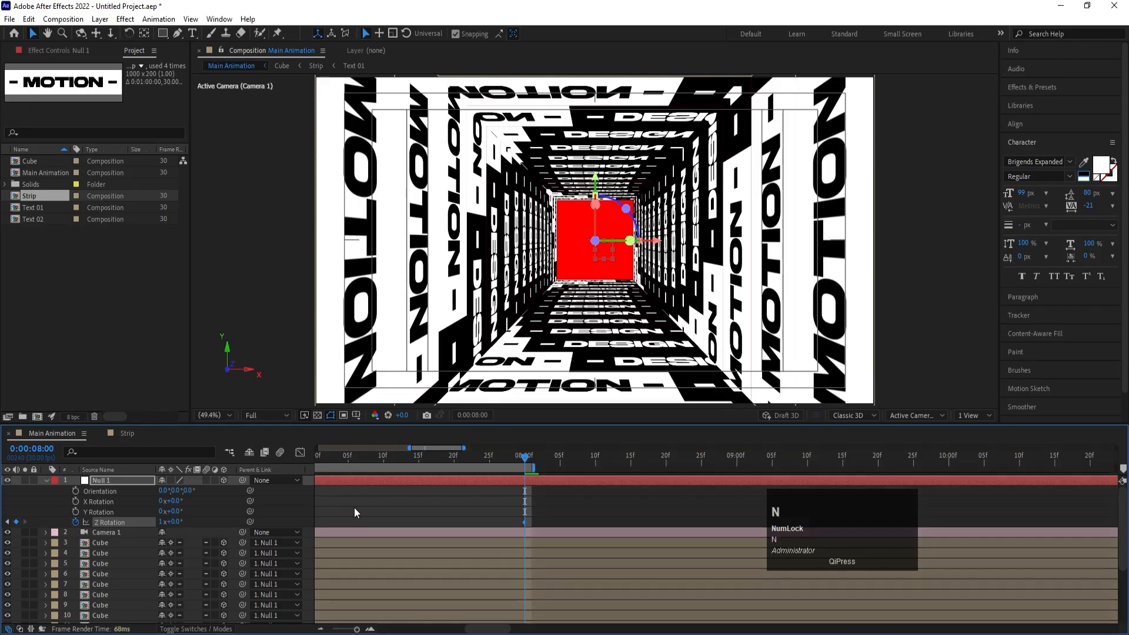
pyautogui.press('-')
pyautogui.press('-')
pyautogui.press('-')
pyautogui.press('-')
pyautogui.click(358, 506)
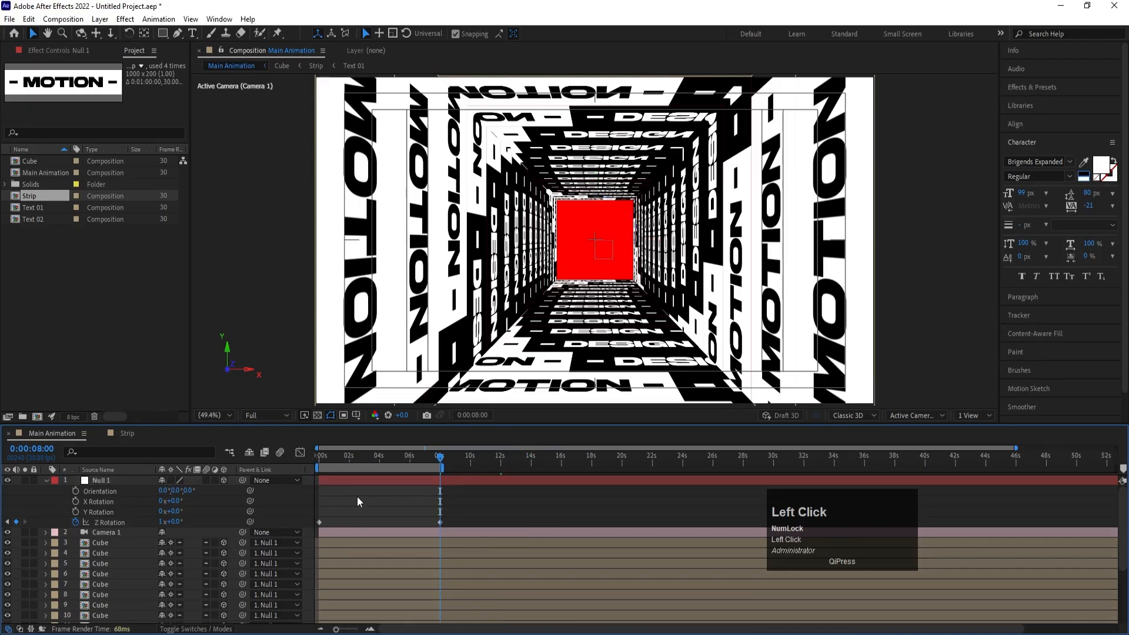
# Collapse Null 1's properties and preview the rotating tunnel.
pyautogui.press('u')
pyautogui.click(345, 456)
pyautogui.press('space')
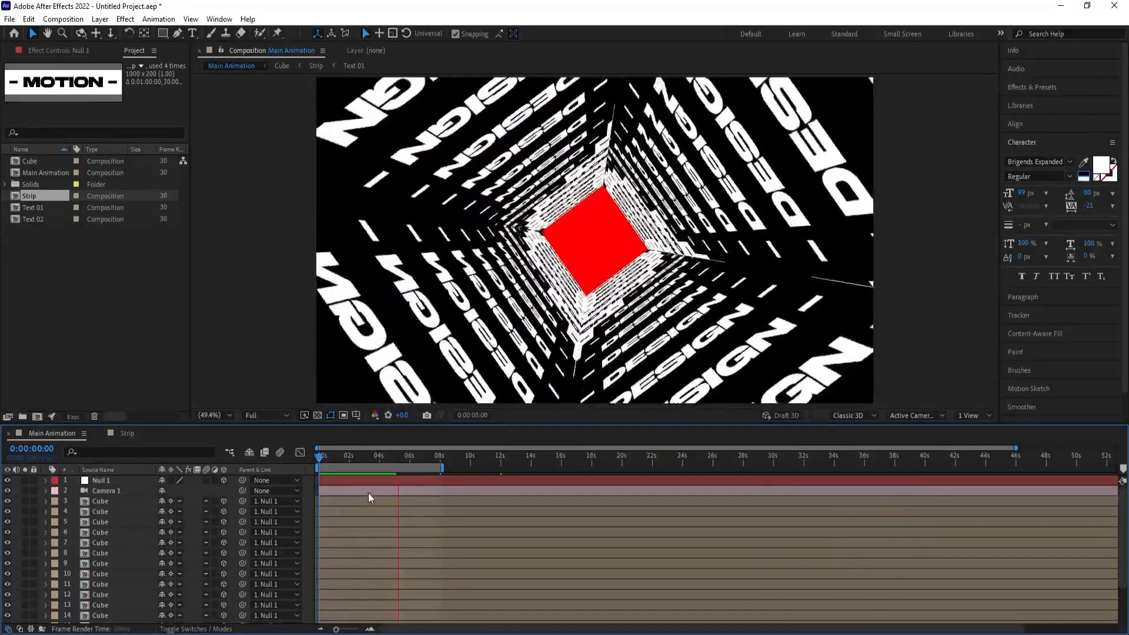
pyautogui.press('space')
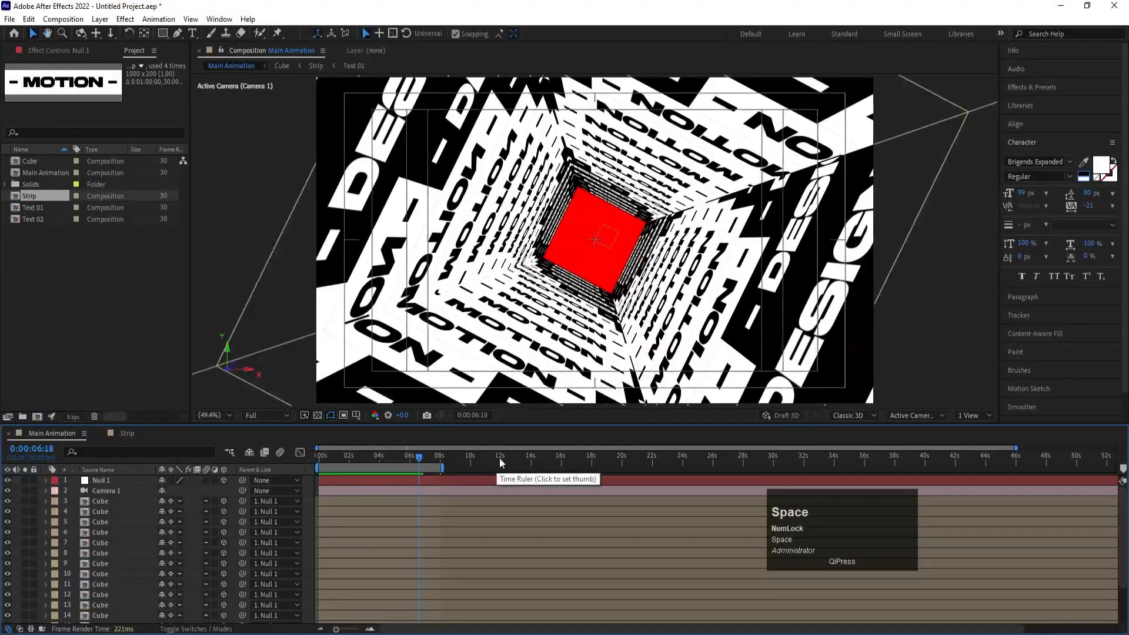
# Move Null 1's last Z Rotation keyframe to 12 seconds to slow the spin.
pyautogui.click(500, 458)
pyautogui.press('=')
pyautogui.press('=')
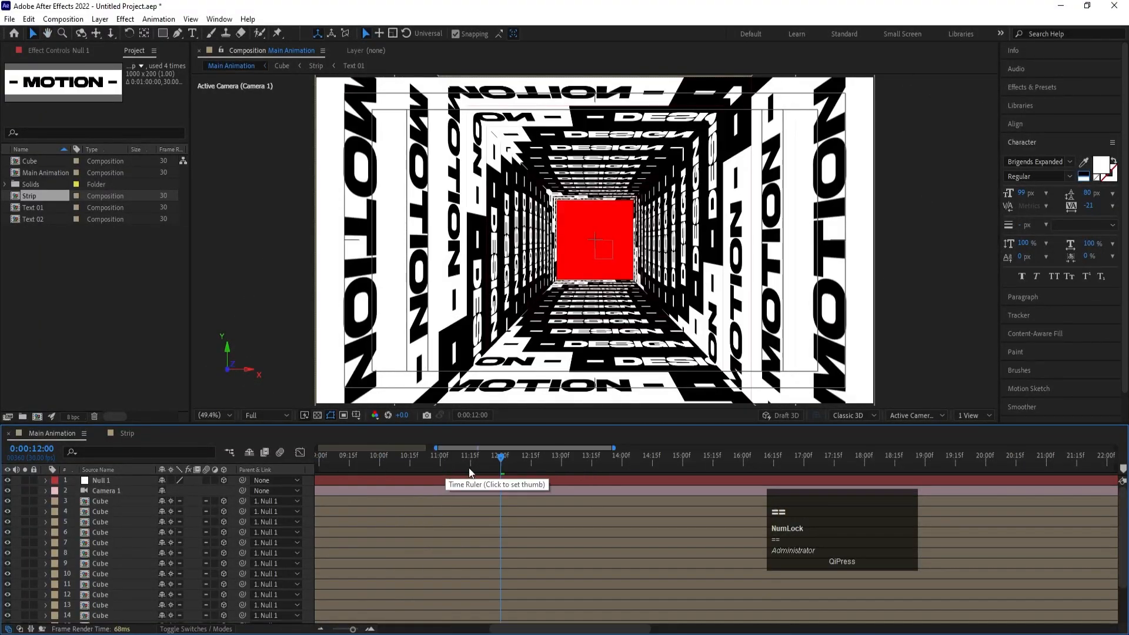
pyautogui.press('-')
pyautogui.press('-')
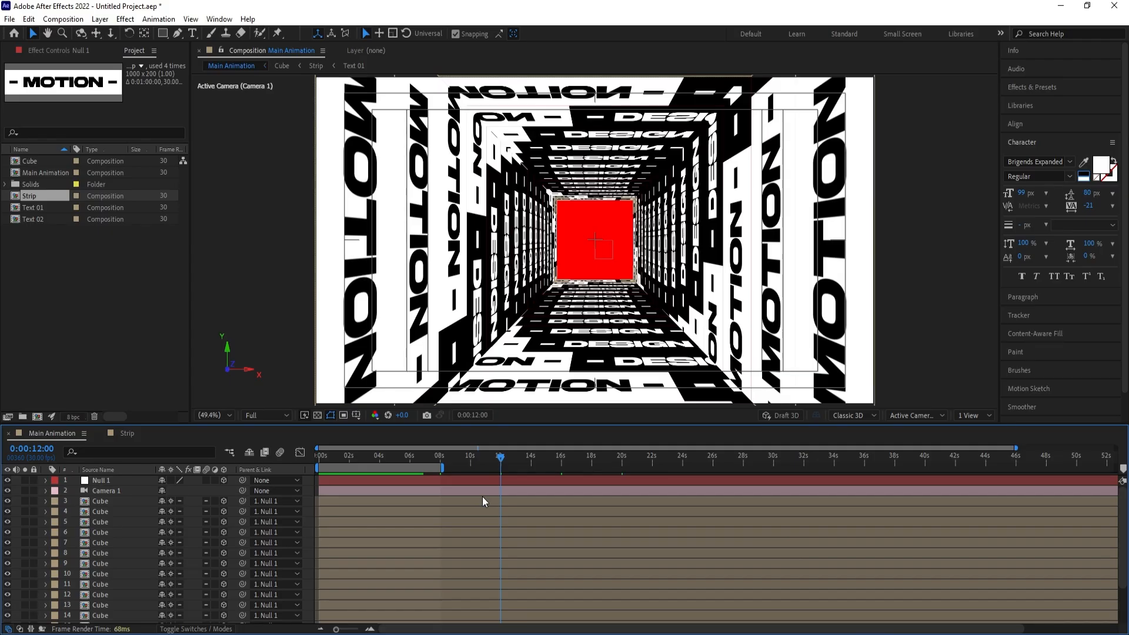
pyautogui.click(471, 486)
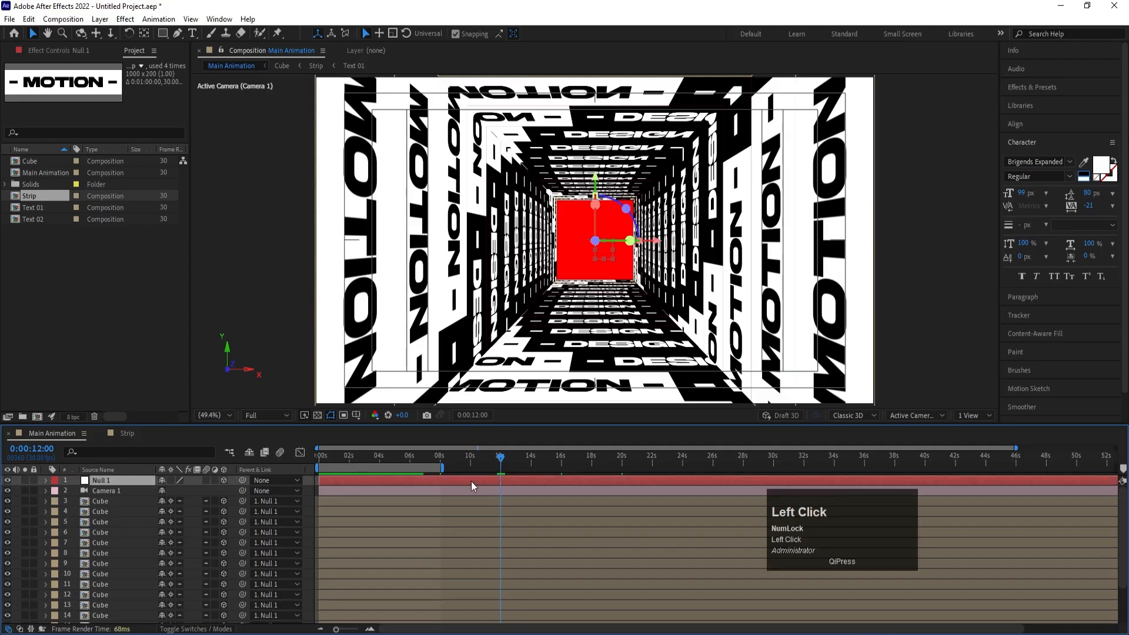
pyautogui.press('r')
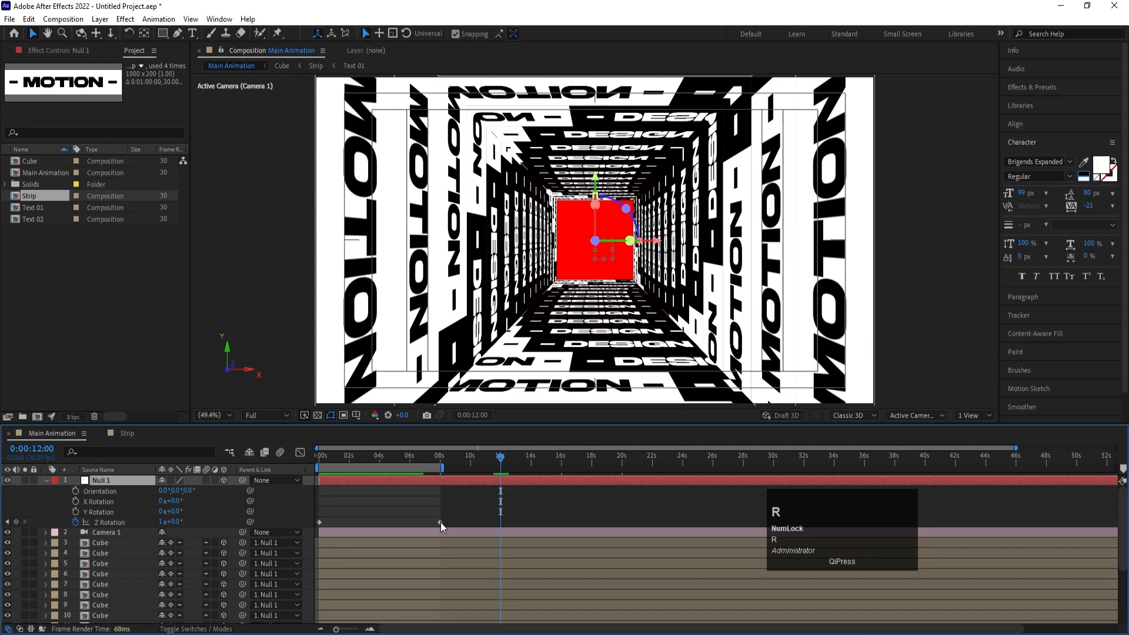
pyautogui.moveTo(440, 522); pyautogui.dragTo(501, 526)
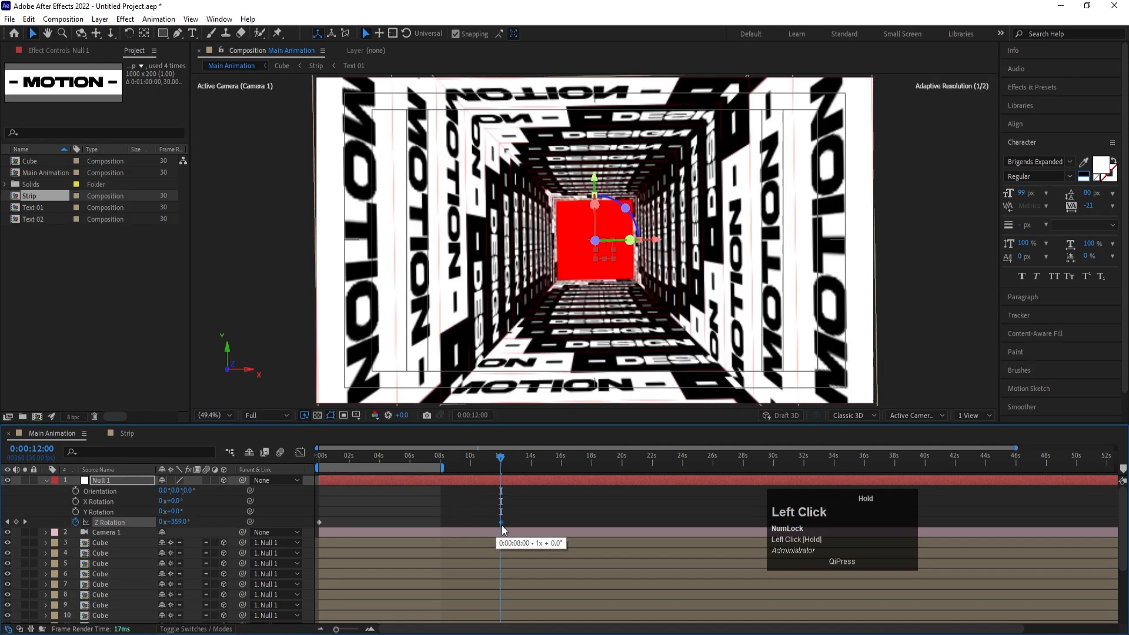
# Extend the end of the work area to the last Z Rotation keyframe at 12 seconds.
pyautogui.press('=')
pyautogui.press('=')
pyautogui.press('=')
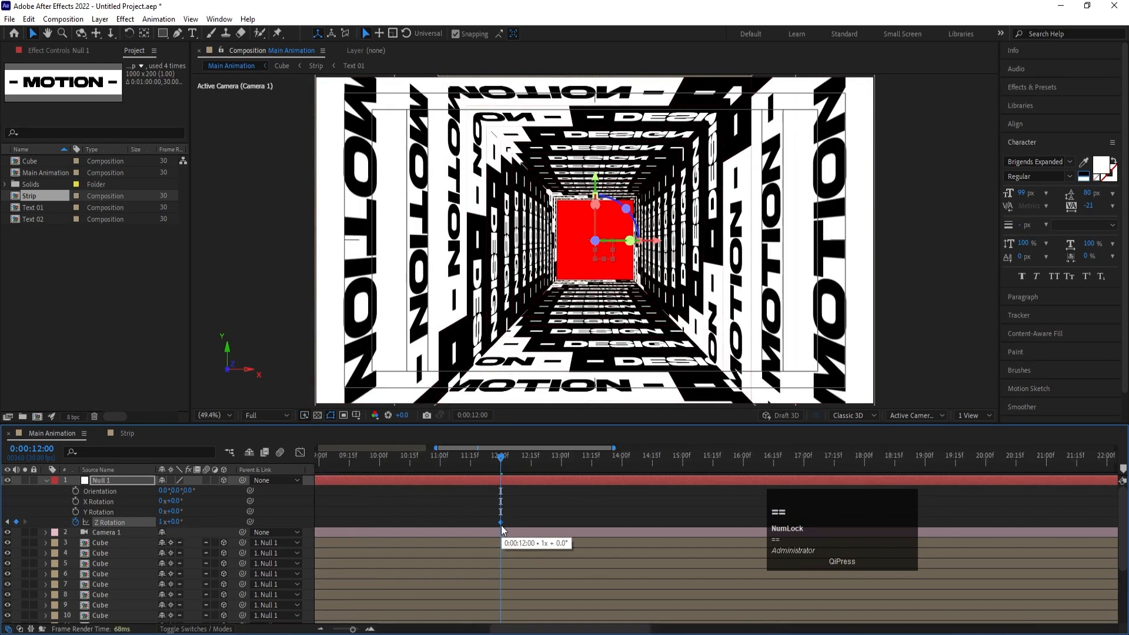
pyautogui.press('n')
pyautogui.press('-')
pyautogui.press('-')
pyautogui.press('-')
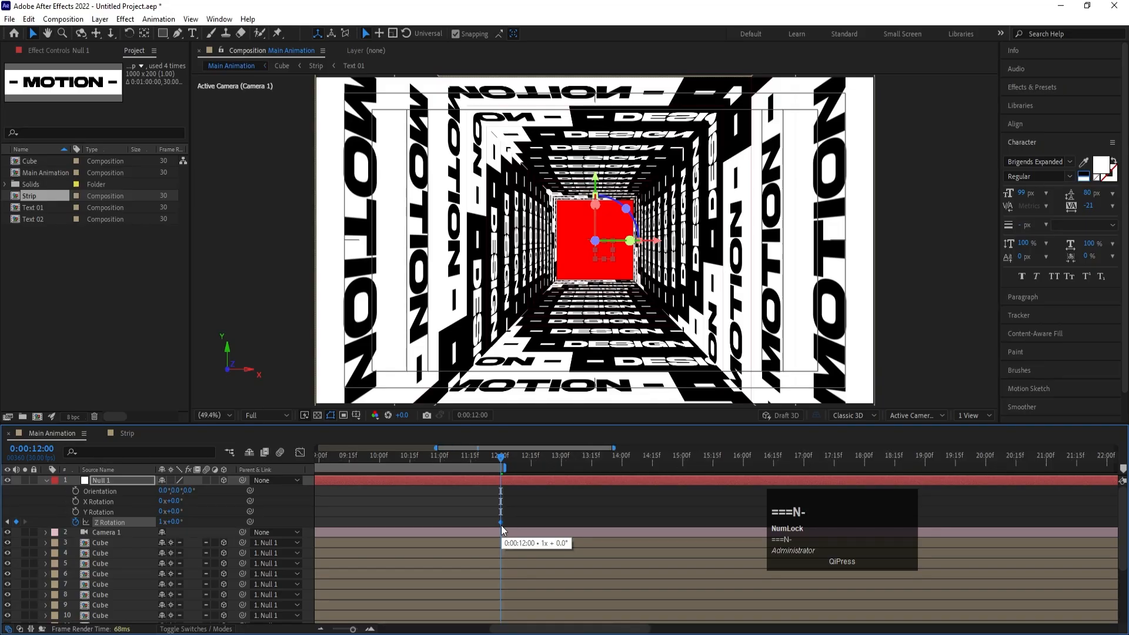
# Preview the slower tunnel rotation, then deselect Null 1 and collapse its properties.
pyautogui.click(474, 461)
pyautogui.press('space')
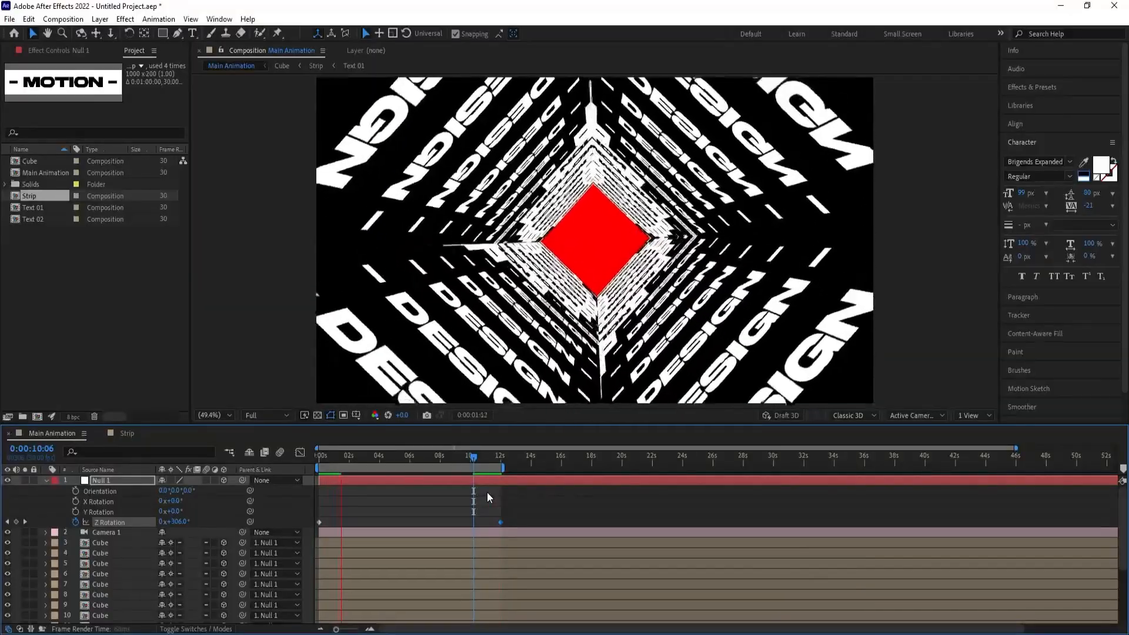
pyautogui.press('space')
pyautogui.click(381, 497)
pyautogui.press('u')
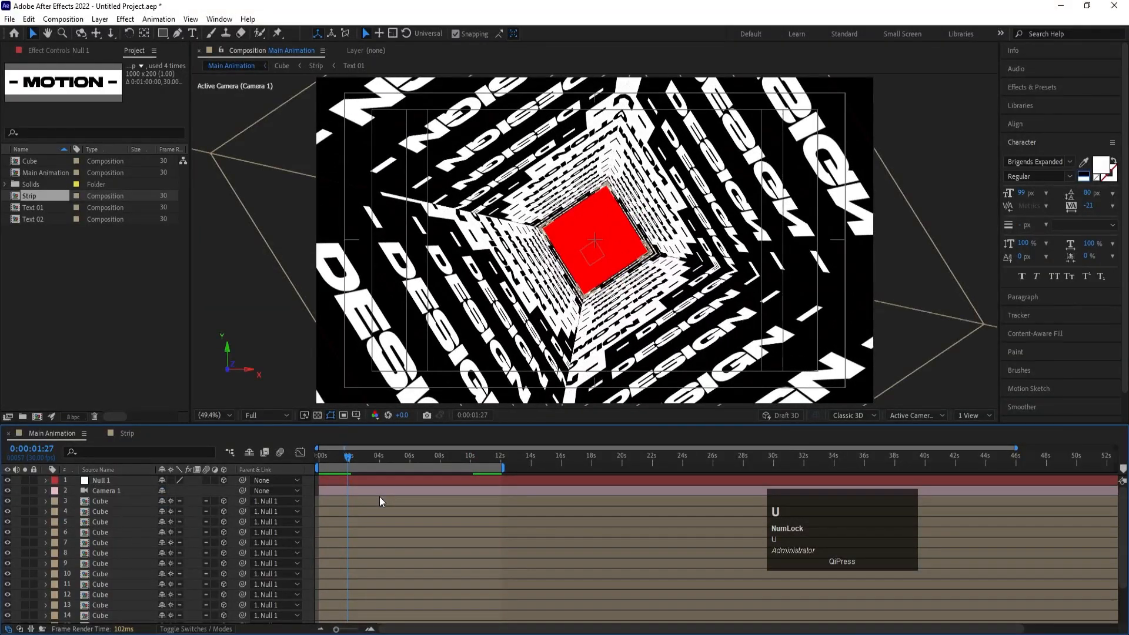
# Pre-compose all layers of Main Animation into a new composition named Animation.
pyautogui.hotkey('ctrl', 'a')
pyautogui.hotkey('ctrl', 'shift', 'c')
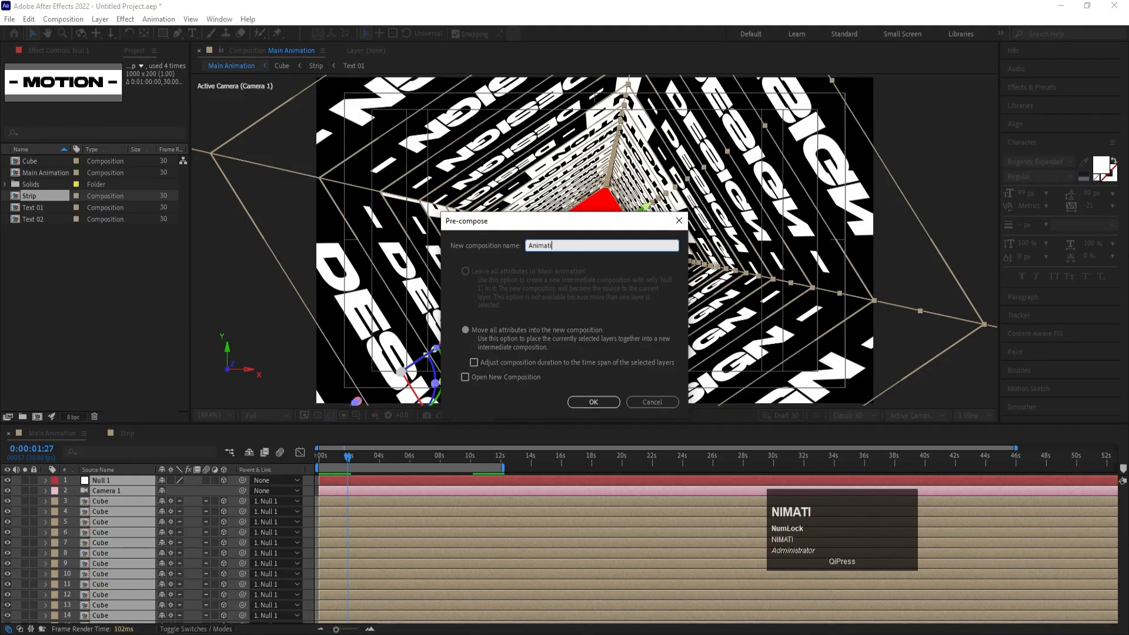
pyautogui.write('Animation')
pyautogui.press('Return')
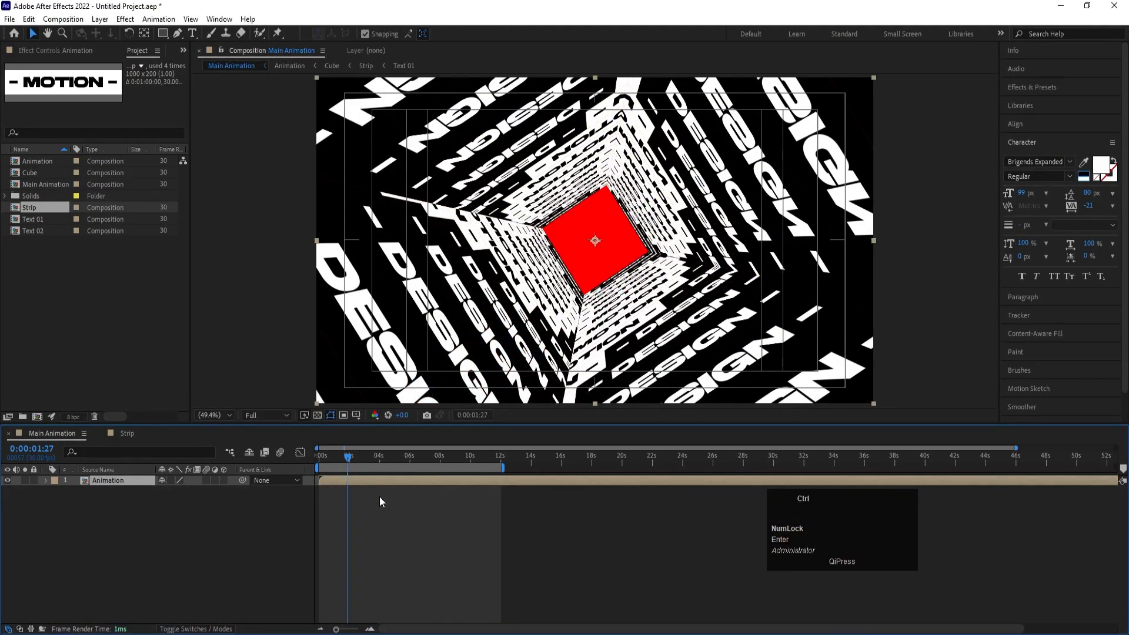
# Add a black solid beneath the Animation layer as background and preview the tunnel over it.
pyautogui.hotkey('ctrl', 'y')
pyautogui.press('Return')
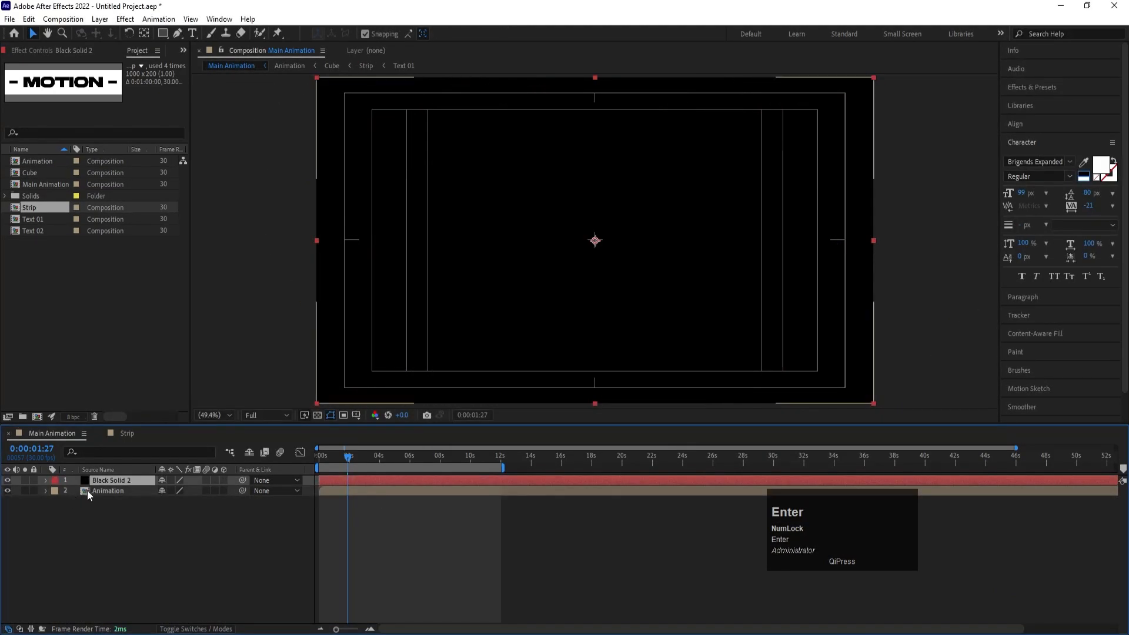
pyautogui.moveTo(107, 484); pyautogui.dragTo(112, 524)
pyautogui.press('space')
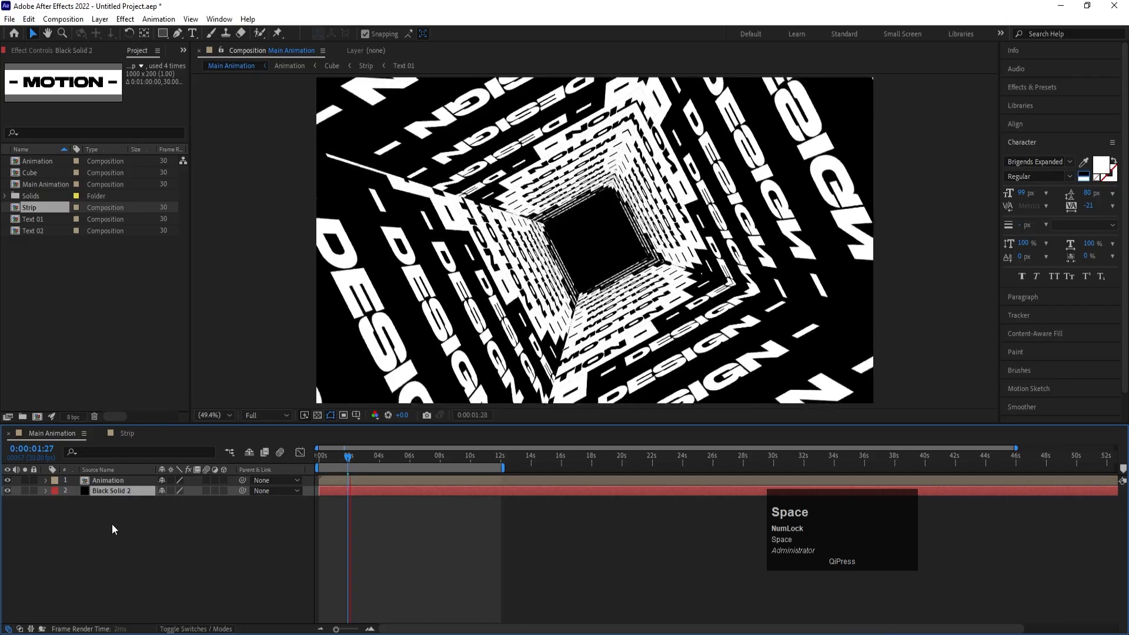
pyautogui.press('space')
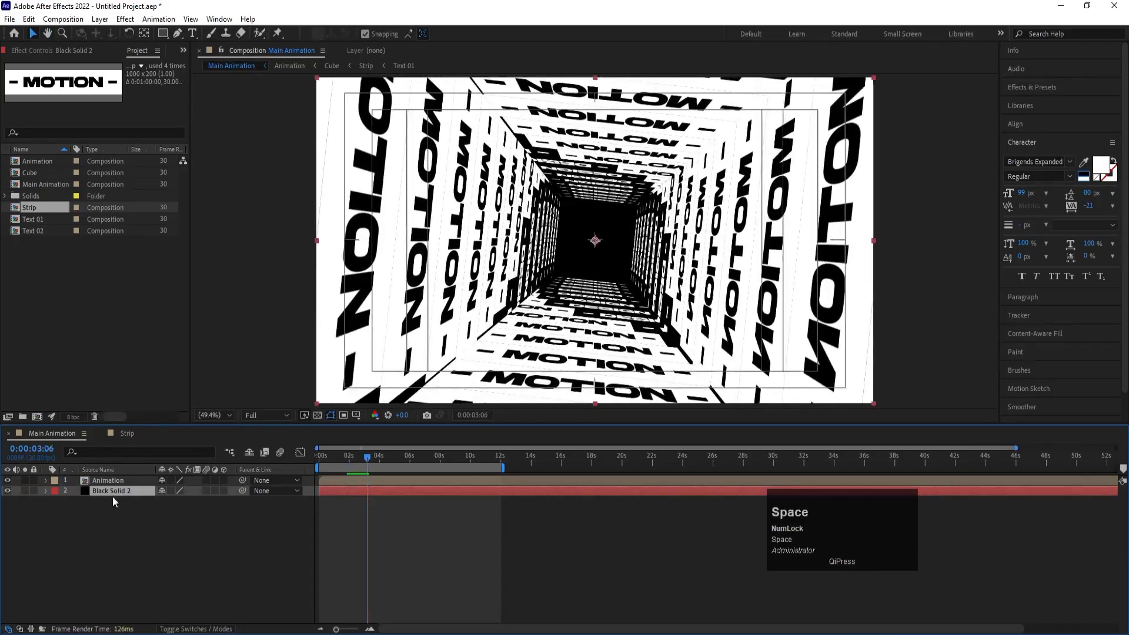
# Add a white 1920 × 1080 px solid between the Animation layer and the black solid, and preview the loop.
pyautogui.hotkey('ctrl', 'y')
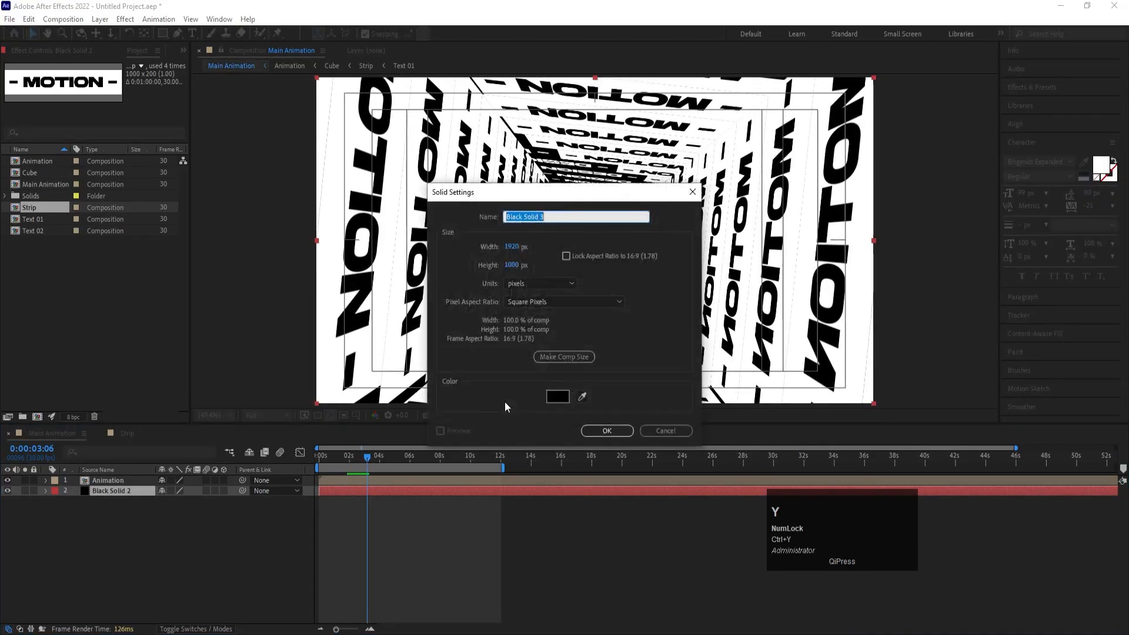
pyautogui.click(566, 395)
pyautogui.click(804, 329)
pyautogui.press('Return')
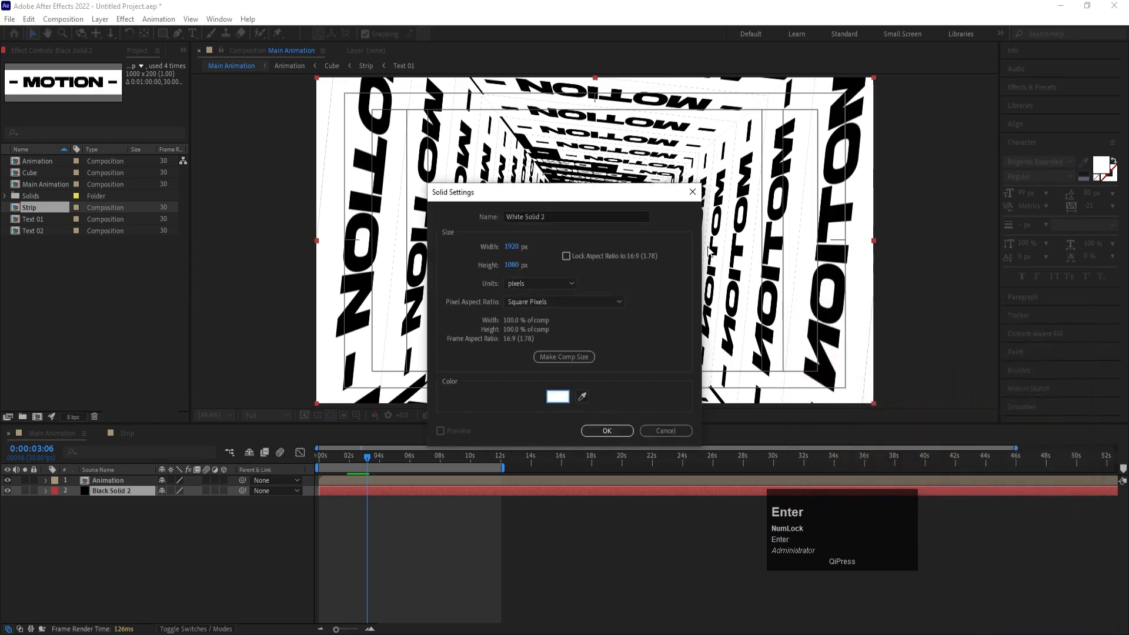
pyautogui.press('Return')
pyautogui.press('space')
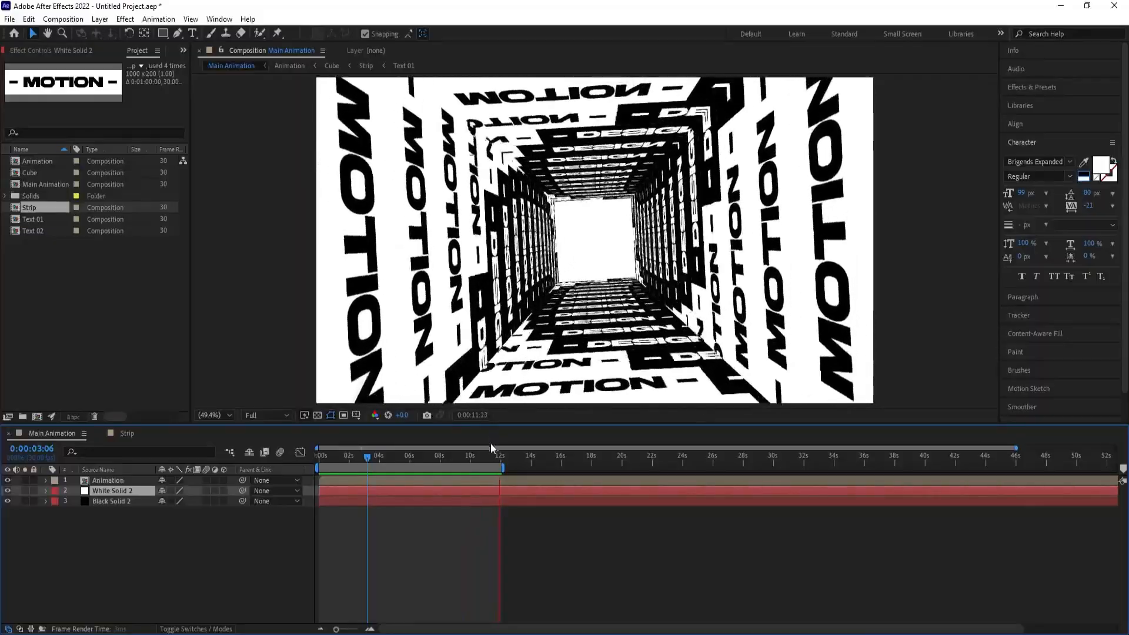
pyautogui.press('space')
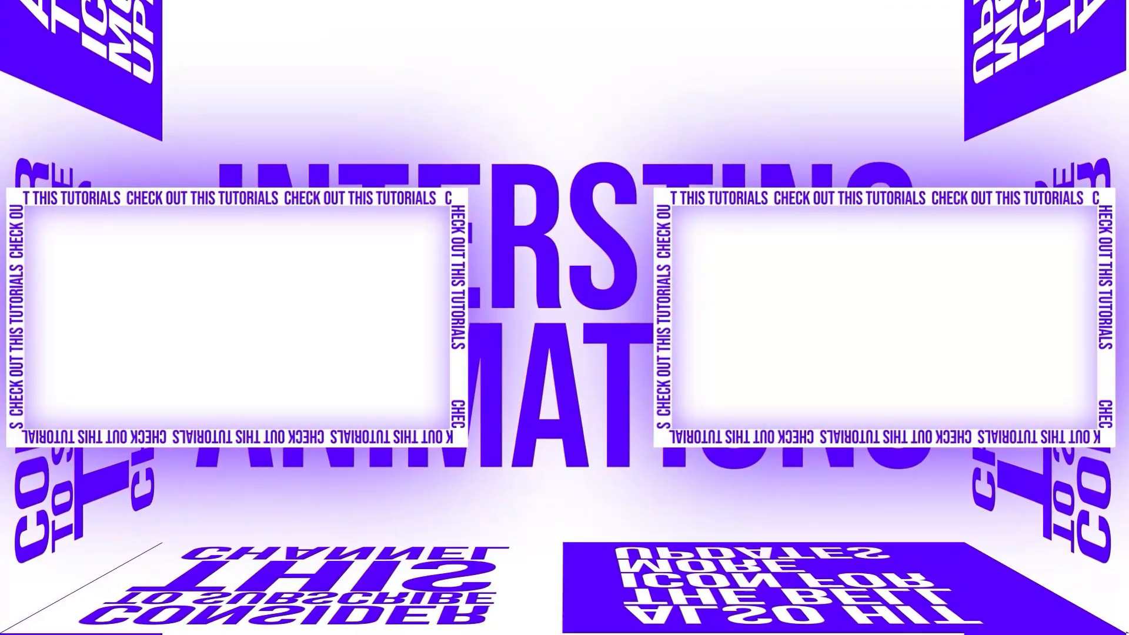